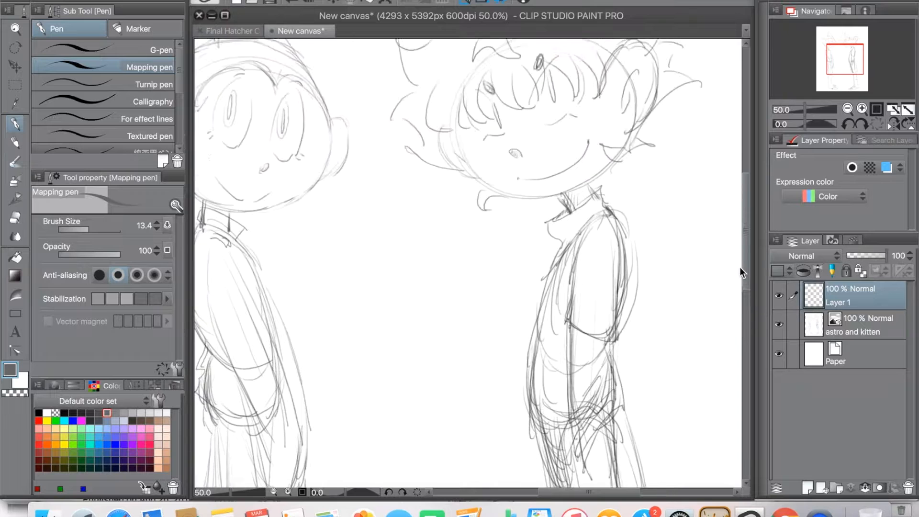
Step: Zoom the canvas to 150% on the face of the right-hand character
click(287, 492)
click(288, 493)
scroll(601, 489, right, 5)
scroll(744, 167, up, 5)
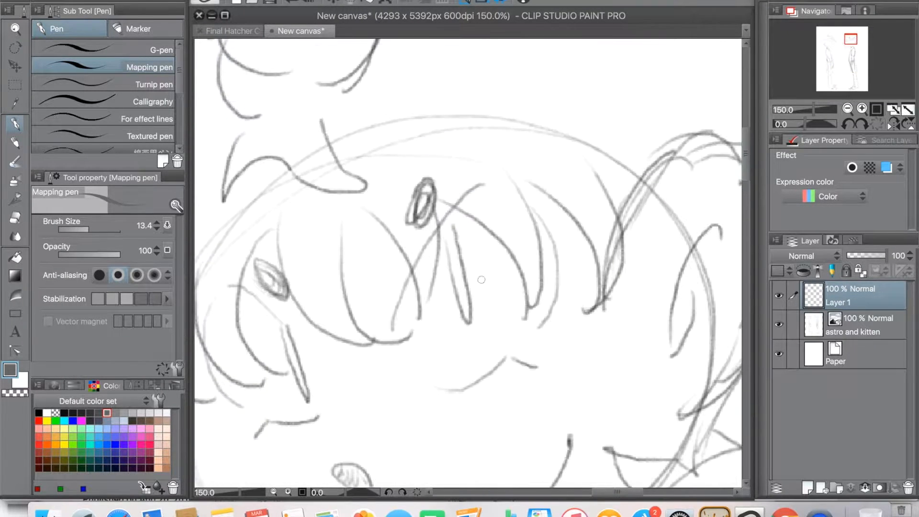
drag(392, 329, 527, 185)
key(super+z)
mouse_move(389, 329)
mouse_down()
mouse_move(408, 266)
mouse_move(523, 171)
mouse_move(530, 306)
mouse_up()
drag(426, 384, 510, 335)
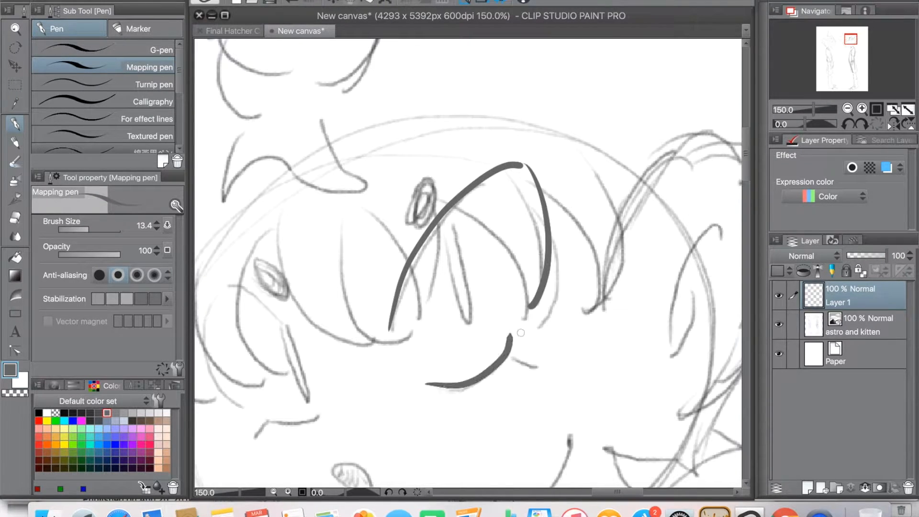
key(super+z)
key(super+z)
key(super+z)
Step: Ink the arched outline of the character's right-hand eye and the curved cheek line beneath it with the Mapping pen
mouse_move(392, 319)
mouse_down()
mouse_move(401, 286)
mouse_move(509, 188)
mouse_move(524, 302)
mouse_up()
mouse_move(433, 390)
mouse_down()
mouse_move(513, 338)
mouse_move(539, 357)
mouse_up()
mouse_move(432, 231)
mouse_down()
mouse_move(465, 307)
mouse_move(448, 211)
mouse_move(453, 315)
mouse_move(449, 218)
mouse_up()
key(super+z)
Step: Ink the arched outline of the character's left-hand eye over the sketch
key(super+z)
Step: Ink the small oval nose and the long curved smile
key(super+z)
drag(375, 344, 429, 222)
drag(346, 215, 275, 162)
mouse_move(275, 164)
mouse_down()
mouse_move(310, 274)
mouse_move(360, 289)
mouse_move(302, 317)
mouse_up()
mouse_move(330, 201)
mouse_down()
mouse_move(350, 214)
mouse_move(361, 281)
mouse_move(342, 214)
mouse_up()
key(super+z)
key(super+z)
mouse_move(426, 363)
mouse_down()
mouse_move(390, 341)
mouse_move(426, 365)
mouse_up()
mouse_move(432, 442)
mouse_down()
mouse_move(383, 389)
mouse_move(540, 262)
mouse_up()
key(super+z)
mouse_move(373, 378)
mouse_down()
mouse_move(475, 363)
mouse_move(575, 265)
mouse_up()
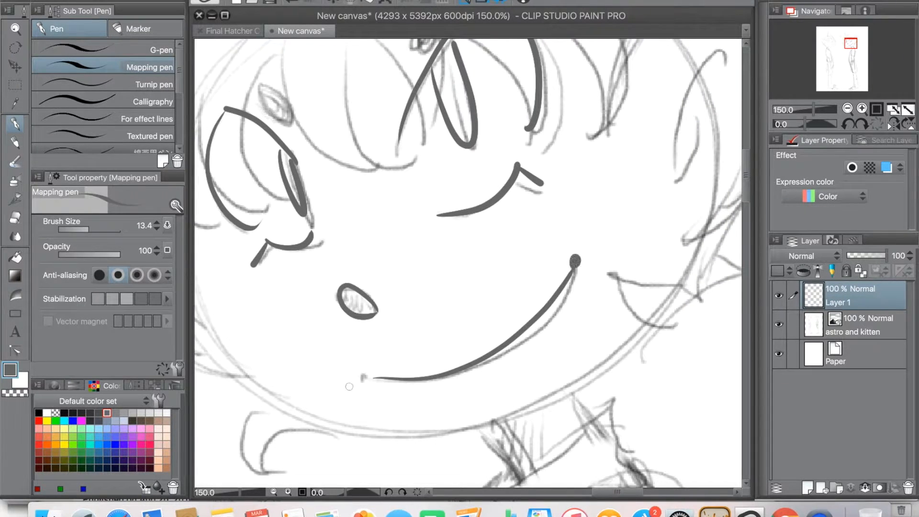
Step: Ink the two small oval eyebrows above the eyes
drag(463, 231, 482, 364)
drag(277, 221, 279, 214)
mouse_move(442, 141)
mouse_down()
mouse_move(433, 180)
mouse_move(453, 141)
mouse_up()
Step: Ink the pointed fringe strands hanging across the forehead
drag(301, 183, 407, 287)
mouse_move(361, 163)
mouse_down()
mouse_move(410, 288)
mouse_move(421, 242)
mouse_up()
drag(443, 131, 423, 247)
drag(448, 135, 523, 215)
mouse_move(537, 123)
mouse_down()
mouse_move(532, 209)
mouse_move(590, 251)
mouse_up()
Step: Ink the hair strands beside the right side of the face, following the sketch
mouse_move(594, 87)
space+mouse_down()
mouse_move(498, 124)
mouse_move(506, 263)
space+mouse_up()
drag(530, 320, 449, 321)
mouse_move(449, 264)
mouse_down()
mouse_move(453, 250)
mouse_move(534, 402)
mouse_move(567, 136)
mouse_move(534, 401)
mouse_up()
key(super+z)
drag(518, 338, 567, 233)
mouse_move(522, 296)
mouse_down()
mouse_move(516, 337)
mouse_move(591, 99)
mouse_up()
drag(538, 277, 593, 247)
mouse_move(687, 172)
mouse_down()
mouse_move(602, 200)
mouse_move(661, 274)
mouse_up()
Step: Ink the curved hair strands at the left temple beside the eye
mouse_move(199, 203)
mouse_down()
mouse_move(244, 217)
mouse_move(408, 375)
mouse_up()
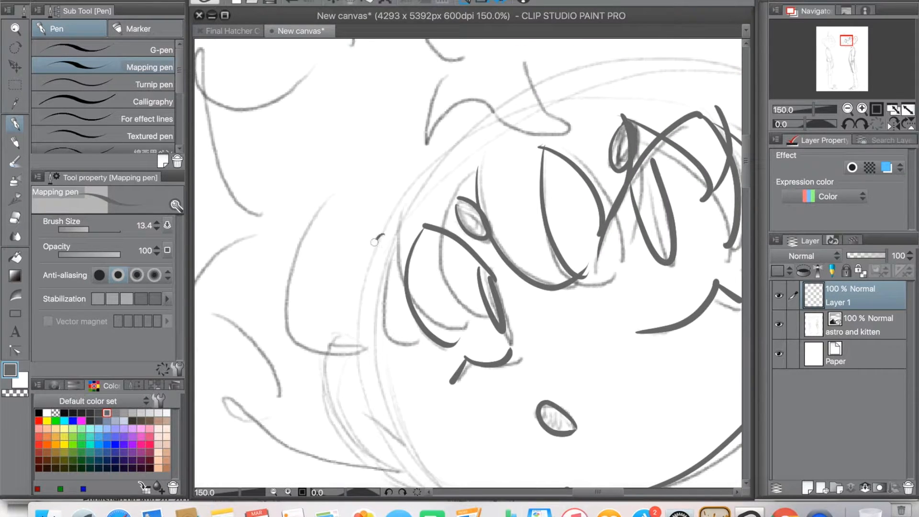
drag(382, 235, 427, 334)
drag(479, 172, 481, 303)
drag(397, 210, 455, 302)
drag(323, 204, 373, 352)
drag(490, 258, 403, 411)
Step: Ink the large rounded hair lock on the left side of the head and the strands around it
drag(396, 144, 432, 177)
drag(396, 144, 337, 319)
mouse_move(338, 319)
mouse_down()
mouse_move(378, 272)
mouse_move(475, 255)
mouse_up()
drag(426, 230, 484, 231)
drag(434, 172, 483, 144)
drag(479, 126, 455, 205)
drag(431, 157, 477, 274)
Step: Ink the outer hair spikes along the left side of the head, down to the lowest spike
drag(563, 175, 481, 106)
mouse_move(481, 106)
mouse_down()
mouse_move(366, 221)
mouse_move(391, 283)
mouse_up()
drag(329, 312, 439, 235)
drag(470, 179, 337, 208)
mouse_move(338, 208)
mouse_down()
mouse_move(342, 280)
mouse_move(275, 236)
mouse_up()
mouse_move(271, 243)
mouse_down()
mouse_move(349, 399)
mouse_move(378, 231)
mouse_move(309, 333)
mouse_up()
mouse_move(308, 332)
mouse_down()
mouse_move(396, 386)
mouse_move(362, 432)
mouse_up()
drag(378, 462, 309, 276)
mouse_move(295, 246)
mouse_down()
mouse_move(367, 294)
mouse_move(467, 305)
mouse_up()
Step: Ink the left ear outline with its inner line and the small curl below the jaw
drag(423, 177, 498, 316)
drag(407, 251, 451, 274)
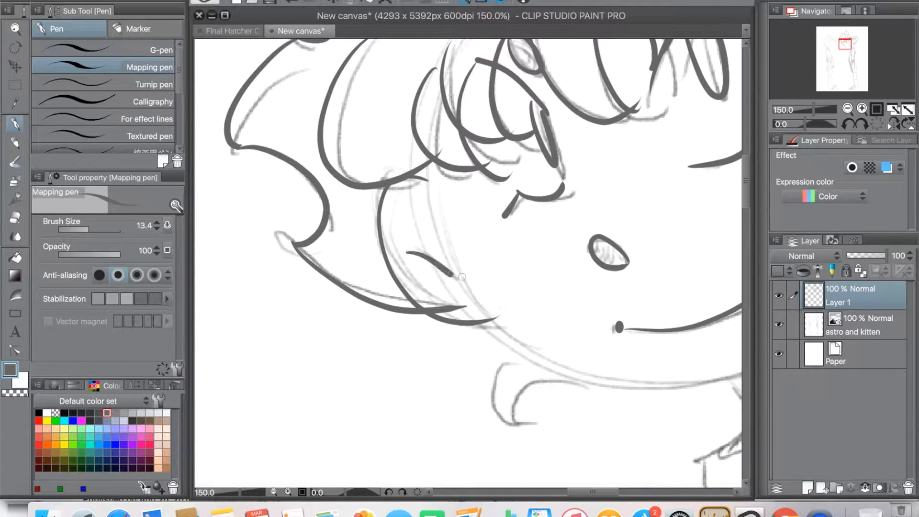
drag(437, 336, 345, 261)
mouse_move(427, 283)
mouse_down()
mouse_move(434, 338)
mouse_move(470, 303)
mouse_up()
Step: Ink the hair tufts and spikes on the right side of the head
drag(464, 348, 298, 448)
mouse_move(585, 368)
mouse_down()
mouse_move(427, 325)
mouse_move(375, 426)
mouse_up()
mouse_move(414, 391)
mouse_down()
mouse_move(542, 304)
mouse_move(547, 312)
mouse_up()
mouse_move(507, 286)
mouse_down()
mouse_move(531, 301)
mouse_move(695, 130)
mouse_move(628, 249)
mouse_move(500, 226)
mouse_move(590, 240)
mouse_move(614, 266)
mouse_up()
key(super+z)
drag(511, 233, 589, 165)
drag(503, 149, 591, 168)
mouse_move(529, 157)
mouse_down()
mouse_move(529, 307)
mouse_move(494, 90)
mouse_move(407, 152)
mouse_up()
drag(409, 166, 428, 302)
Step: Ink the remaining sketched hair curls of the right-hand character
mouse_move(297, 272)
mouse_down()
mouse_move(446, 191)
mouse_move(445, 278)
mouse_up()
drag(355, 284, 567, 329)
mouse_move(337, 300)
mouse_down()
mouse_move(390, 187)
mouse_move(526, 308)
mouse_up()
key(super+z)
drag(391, 190, 511, 308)
drag(451, 335, 531, 117)
drag(520, 403, 486, 206)
drag(486, 360, 464, 196)
drag(480, 349, 650, 379)
drag(310, 173, 399, 357)
key(super+z)
drag(312, 175, 411, 367)
key(super+z)
mouse_move(314, 176)
mouse_down()
mouse_move(319, 224)
mouse_move(429, 364)
mouse_up()
click(295, 2)
Step: Ink the jaw line from the left temple around the chin and up to the right cheek tuft
mouse_move(317, 178)
mouse_down()
mouse_move(434, 373)
mouse_move(358, 323)
mouse_move(422, 336)
mouse_move(575, 307)
mouse_move(674, 231)
mouse_up()
key(super+z)
drag(581, 306, 682, 232)
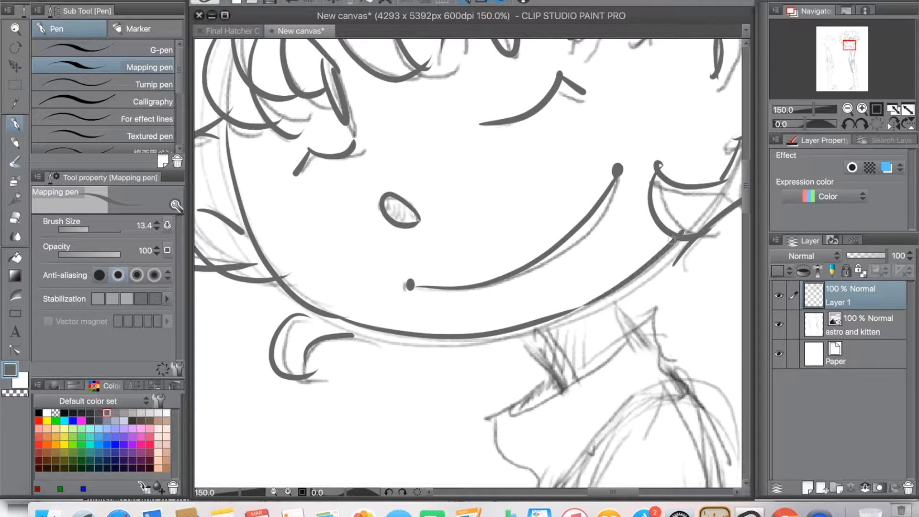
drag(459, 249, 564, 293)
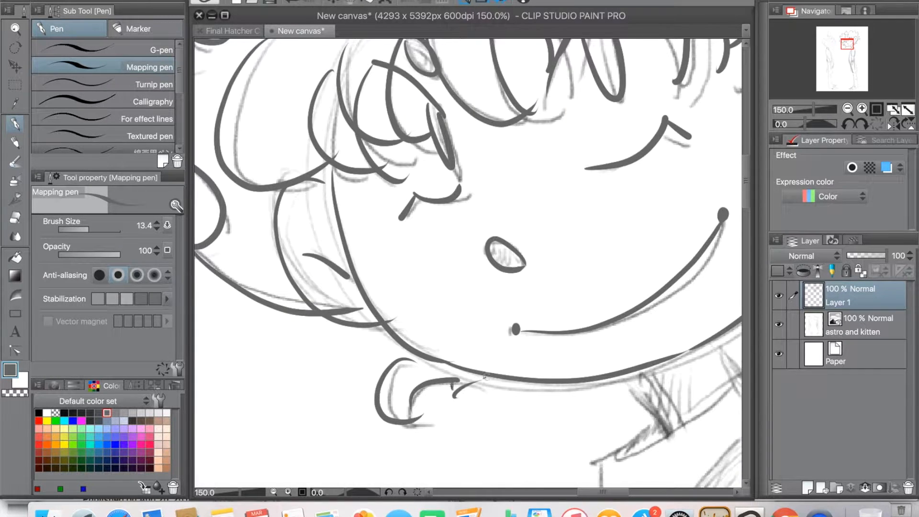
Step: Ink the pointed end of the hair tuft beside the right cheek
drag(389, 296, 393, 370)
mouse_move(485, 207)
mouse_down()
mouse_move(345, 304)
mouse_move(355, 439)
mouse_up()
drag(606, 182, 675, 155)
mouse_move(671, 139)
mouse_down()
mouse_move(674, 203)
mouse_move(638, 233)
mouse_up()
Step: Ink the two short neck lines below the chin
drag(314, 270, 632, 194)
drag(472, 285, 295, 140)
drag(556, 337, 378, 193)
mouse_move(484, 268)
mouse_down()
mouse_move(441, 215)
mouse_move(480, 272)
mouse_up()
mouse_move(525, 180)
mouse_down()
mouse_move(558, 218)
mouse_move(436, 282)
mouse_up()
key(super+z)
drag(552, 214, 430, 289)
key(super+z)
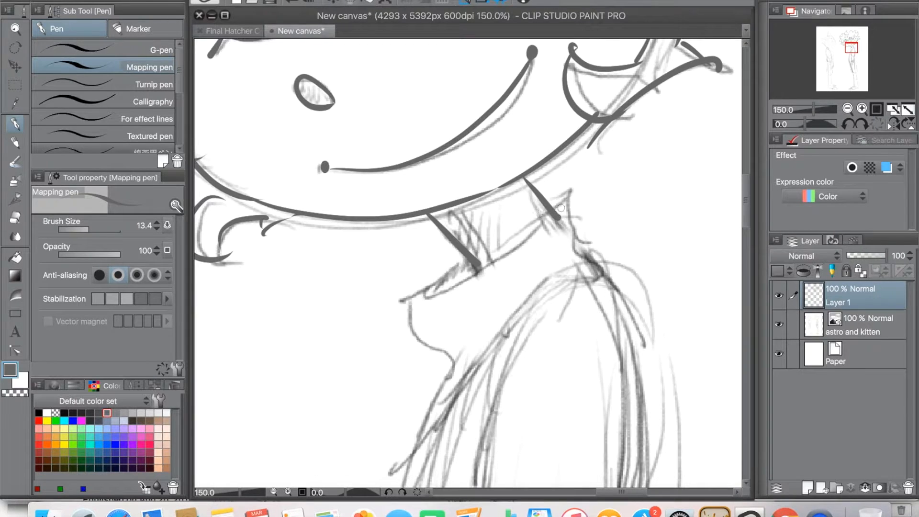
Step: Ink the curved collar band from the back of the neck to its front point
drag(552, 215, 424, 296)
drag(474, 259, 418, 301)
drag(550, 203, 555, 208)
mouse_move(465, 260)
mouse_down()
mouse_move(425, 283)
mouse_move(434, 384)
mouse_up()
drag(433, 382, 436, 399)
key(super+z)
key(super+z)
Step: Ink the shirt's front edge below the collar and the shoulder curve
drag(463, 258, 435, 408)
mouse_move(543, 195)
mouse_down()
mouse_move(575, 186)
mouse_move(603, 270)
mouse_move(628, 158)
mouse_move(446, 329)
mouse_up()
drag(456, 287, 452, 338)
drag(536, 298, 515, 181)
drag(578, 241, 536, 274)
Step: Ink both sides and the hem of the short sleeve, plus the shirt's back line
drag(461, 167, 438, 420)
drag(577, 138, 570, 437)
mouse_move(484, 421)
mouse_down()
mouse_move(459, 307)
mouse_move(545, 338)
mouse_move(527, 451)
mouse_up()
drag(527, 101, 550, 405)
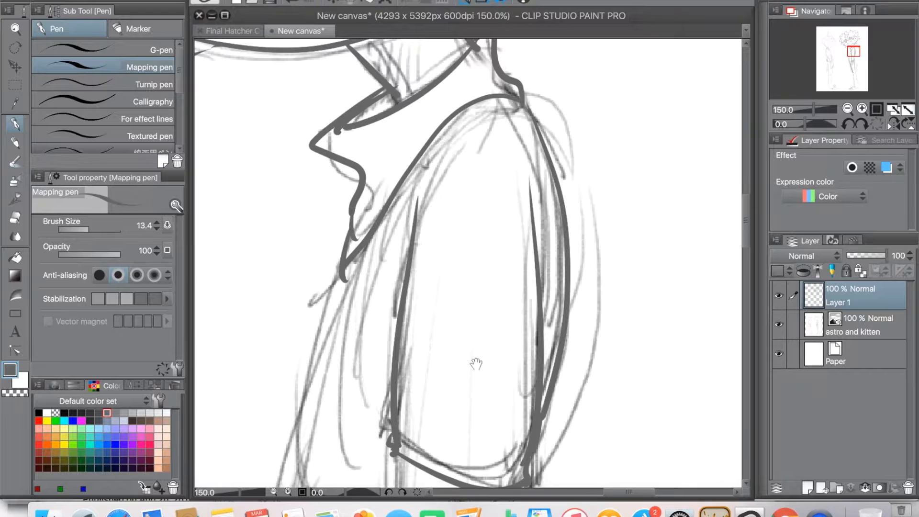
Step: Zoom out to 100% and ink the torso's front line down to its rounded lower tip
drag(476, 364, 560, 106)
drag(455, 278, 483, 268)
key(super+minus)
drag(472, 324, 454, 331)
mouse_move(439, 93)
mouse_down()
mouse_move(415, 436)
mouse_move(402, 274)
mouse_move(405, 303)
mouse_move(455, 329)
mouse_move(457, 240)
mouse_up()
drag(512, 209, 509, 253)
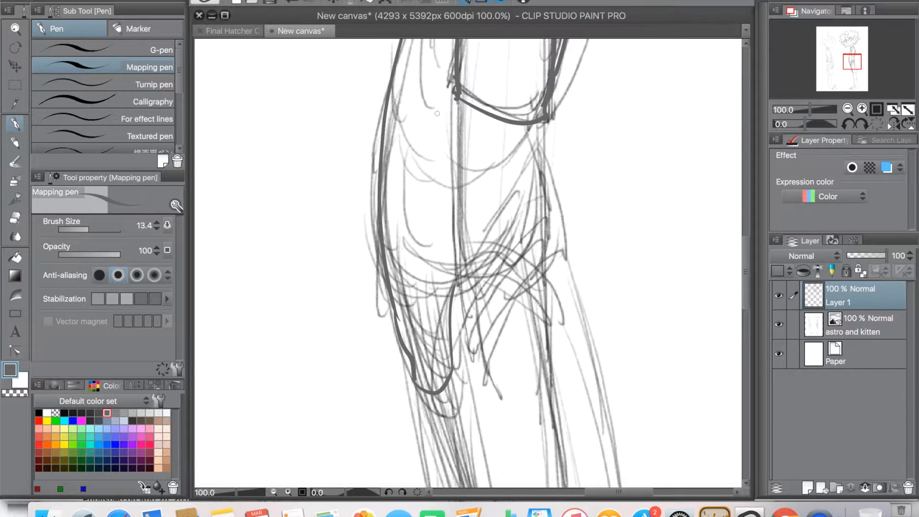
Step: Ink both forearm lines below the sleeve and the arched line across the wrist
drag(458, 109, 472, 309)
drag(535, 123, 541, 272)
drag(471, 309, 565, 262)
click(297, 2)
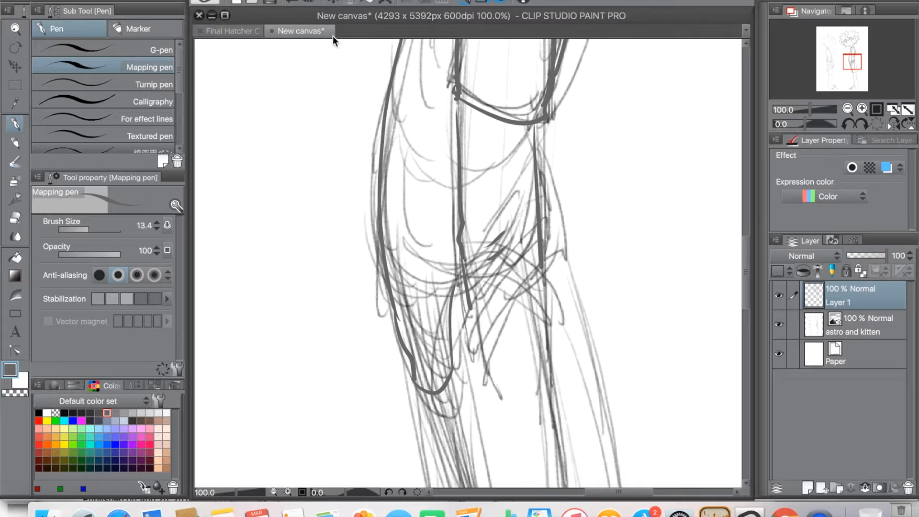
mouse_move(511, 321)
mouse_down()
mouse_move(472, 242)
mouse_move(513, 201)
mouse_up()
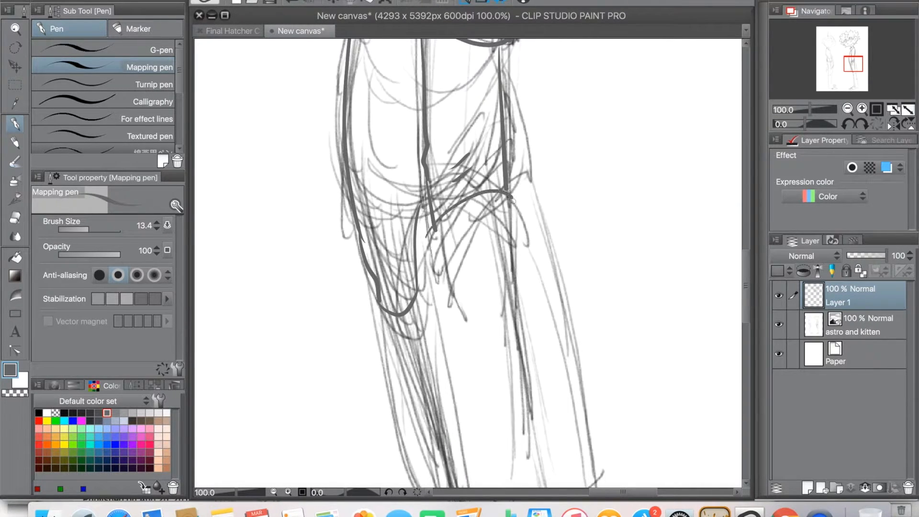
Step: Ink the near leg of the shorts with its sides and curved hem, plus the small curve inside it
drag(457, 352, 506, 376)
drag(525, 233, 516, 292)
drag(493, 153, 506, 253)
scroll(505, 250, down, 5)
drag(498, 48, 576, 358)
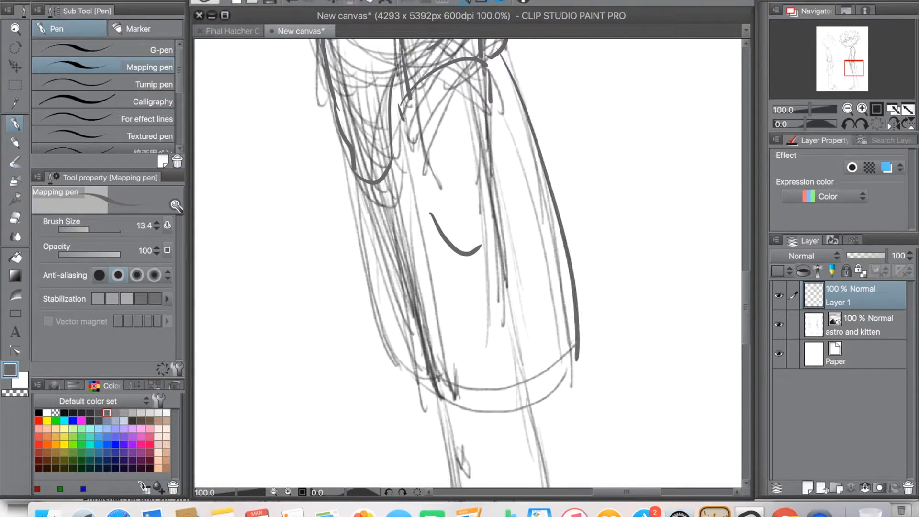
mouse_move(355, 183)
mouse_down()
mouse_move(407, 364)
mouse_move(483, 410)
mouse_move(584, 356)
mouse_up()
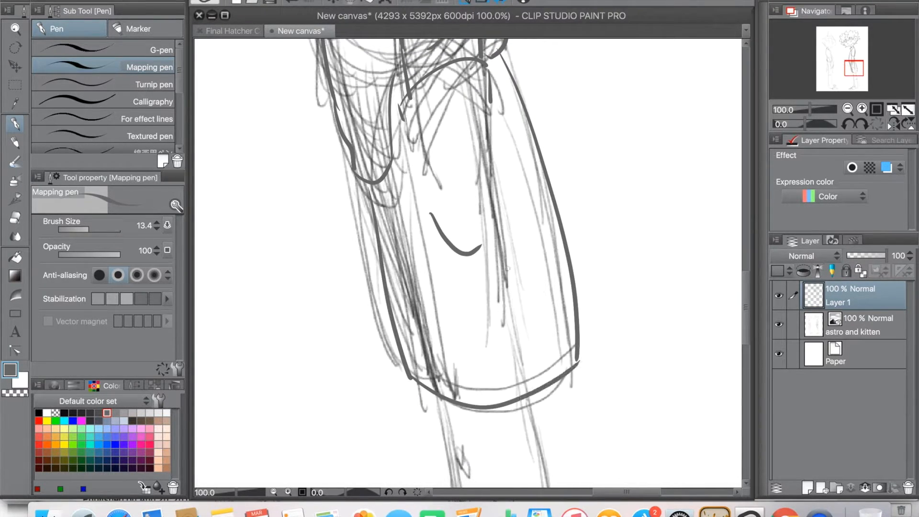
Step: Ink the front edge of the shorts' far leg
scroll(525, 278, up, 2)
scroll(526, 278, left, 1)
drag(378, 203, 428, 445)
click(292, 3)
drag(379, 203, 421, 419)
Step: Finish inking the front edge of the shorts' far leg down to the near leg's hem
drag(486, 292, 533, 431)
drag(531, 87, 525, 260)
drag(500, 298, 500, 331)
drag(518, 201, 495, 177)
drag(500, 412, 486, 98)
drag(487, 347, 480, 148)
drag(533, 452, 512, 162)
drag(508, 108, 525, 203)
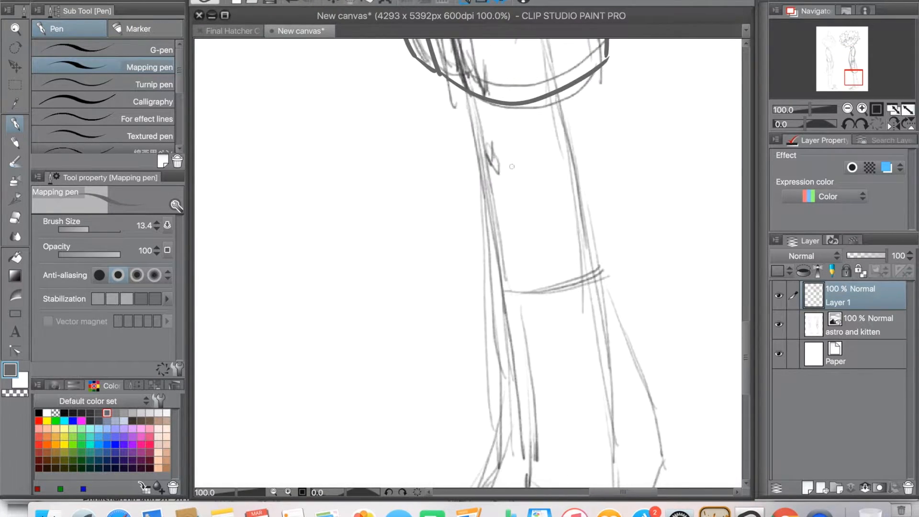
Step: Ink the front and back lines of the near lower leg from the shorts' hem toward the ankle
drag(474, 140, 478, 102)
drag(479, 51, 522, 388)
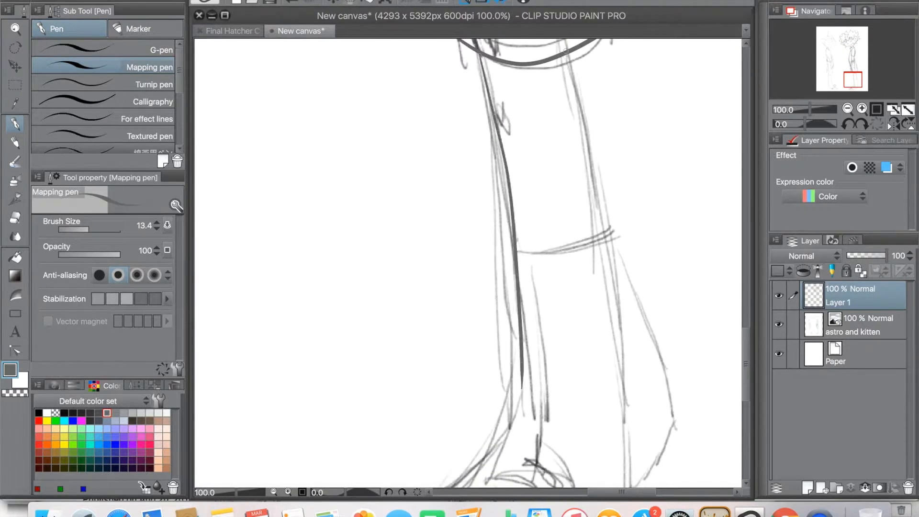
click(297, 2)
drag(471, 41, 525, 385)
drag(571, 51, 625, 424)
Step: Ink the near foot with its instep, pointed toe, curved toe cap, sole and heel, plus the small circle on the toe
drag(552, 338, 569, 148)
mouse_move(530, 115)
mouse_down()
mouse_move(524, 229)
mouse_move(439, 321)
mouse_move(486, 352)
mouse_up()
mouse_move(429, 320)
mouse_down()
mouse_move(357, 361)
mouse_move(478, 366)
mouse_move(621, 312)
mouse_up()
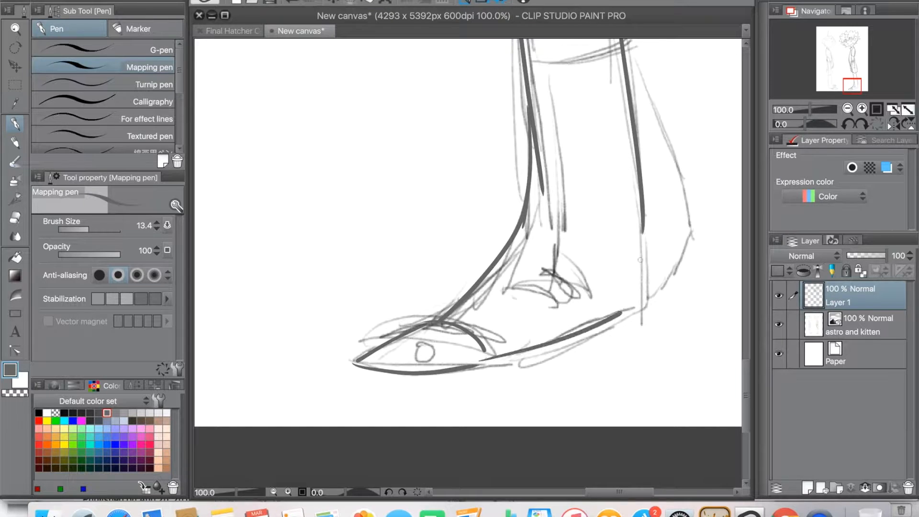
drag(643, 229, 622, 313)
drag(421, 344, 419, 343)
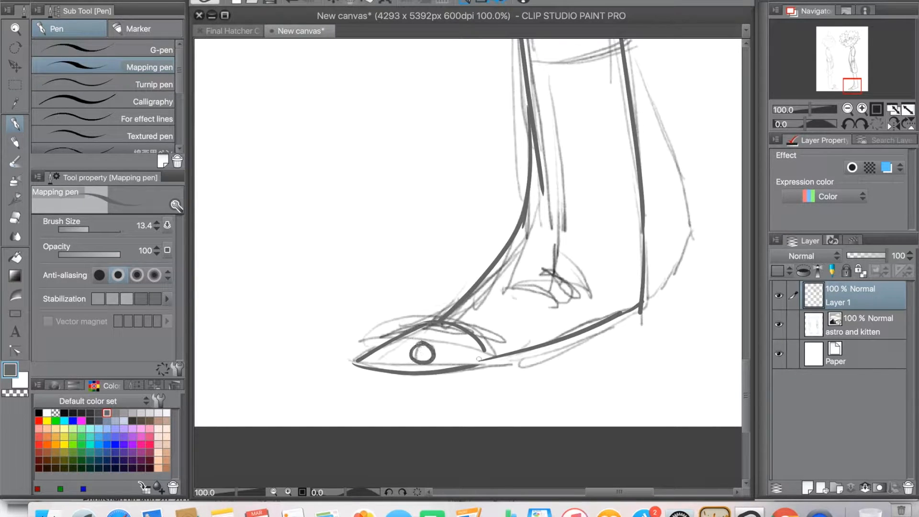
Step: Ink the band across the calf, the angled flare behind the leg, and the inner ankle line with its hooked curve
mouse_move(541, 70)
mouse_down()
mouse_move(543, 182)
mouse_move(624, 160)
mouse_up()
drag(541, 188, 553, 371)
mouse_move(506, 395)
mouse_down()
mouse_move(510, 320)
mouse_move(563, 353)
mouse_move(556, 306)
mouse_move(492, 412)
mouse_up()
drag(637, 257, 538, 204)
mouse_move(514, 268)
mouse_down()
mouse_move(498, 488)
mouse_move(488, 172)
mouse_move(476, 142)
mouse_move(541, 313)
mouse_move(498, 374)
mouse_up()
drag(414, 256, 543, 507)
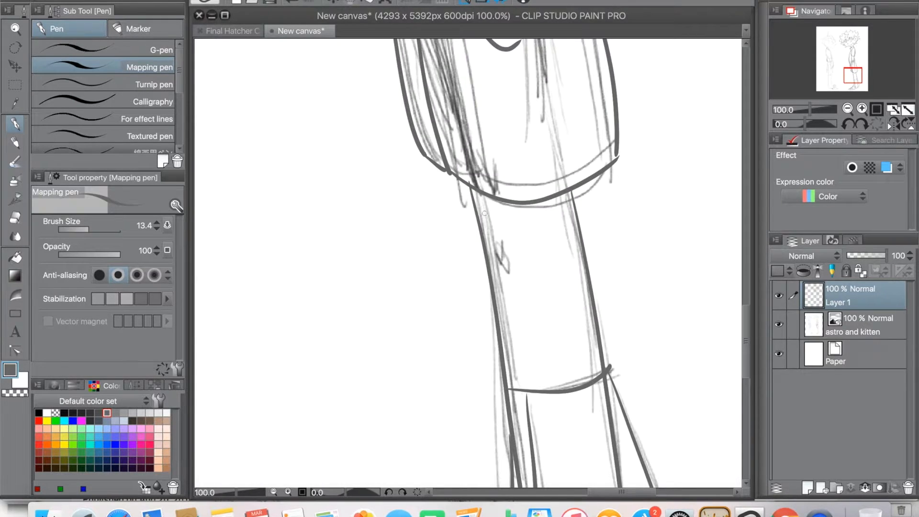
drag(505, 380, 472, 57)
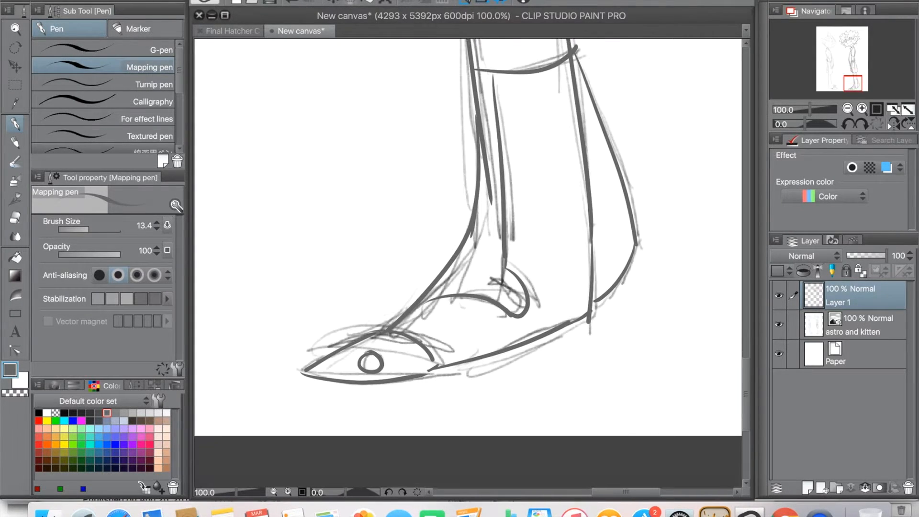
Step: Erase the overlapping stroke ends along the ankle's front line with the Hard eraser at size 11.9, zoomed to 200%
click(17, 218)
click(288, 493)
drag(450, 86, 409, 261)
click(91, 230)
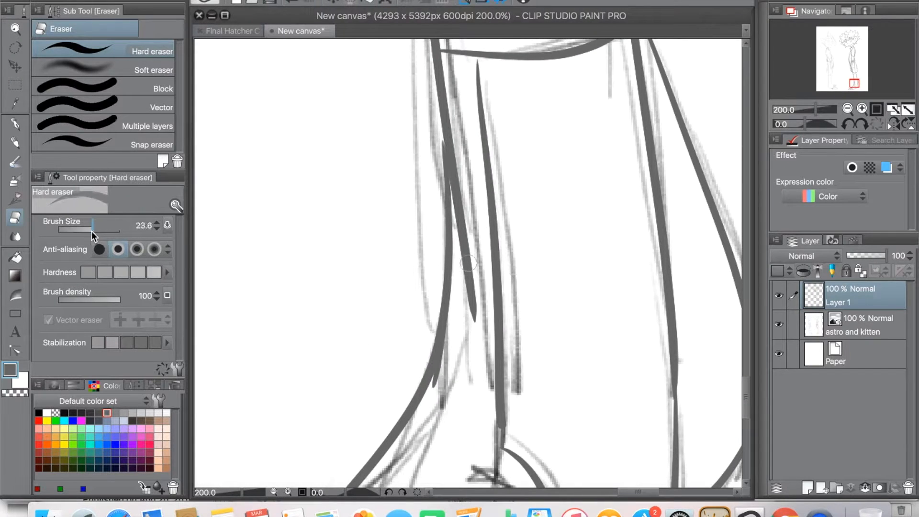
drag(91, 231, 87, 230)
drag(455, 192, 474, 312)
drag(462, 156, 458, 181)
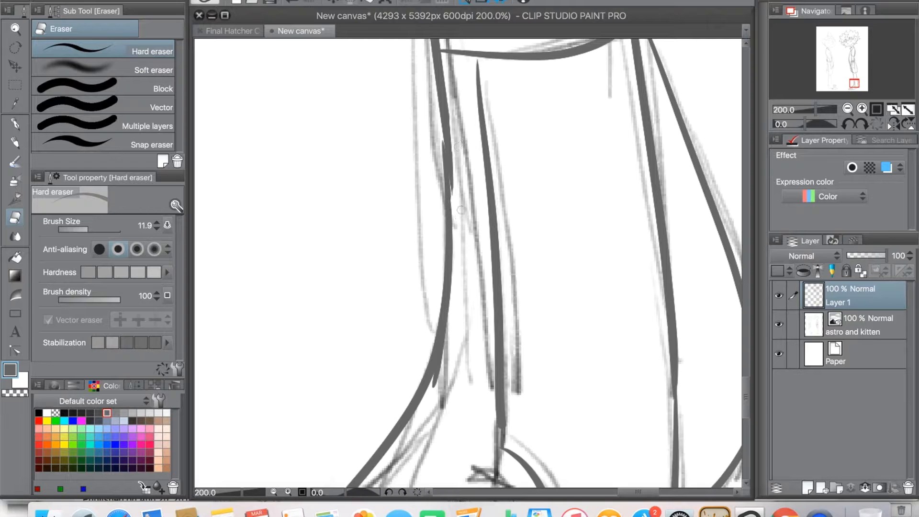
click(15, 126)
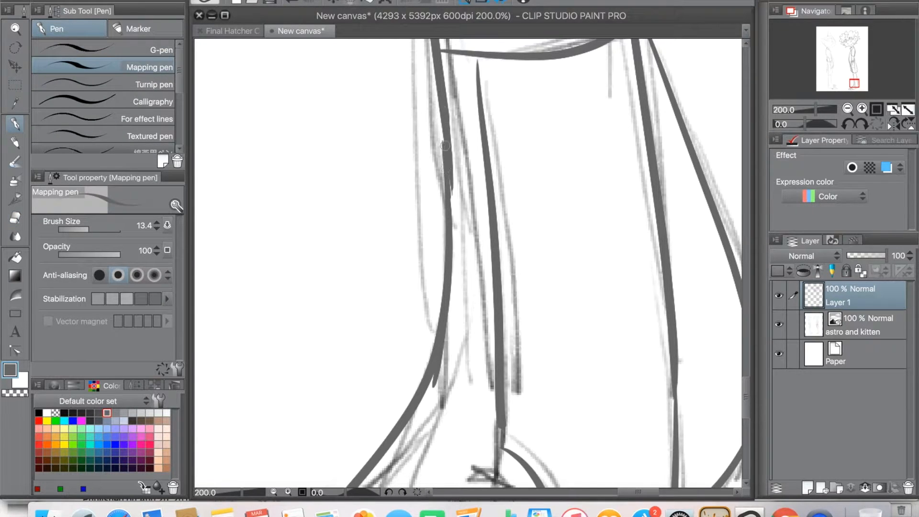
click(15, 218)
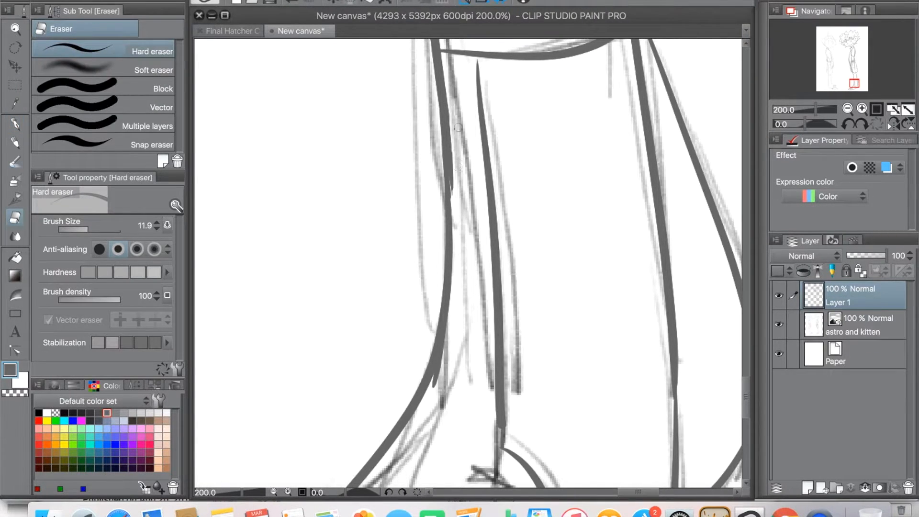
drag(455, 156, 452, 117)
drag(469, 359, 475, 189)
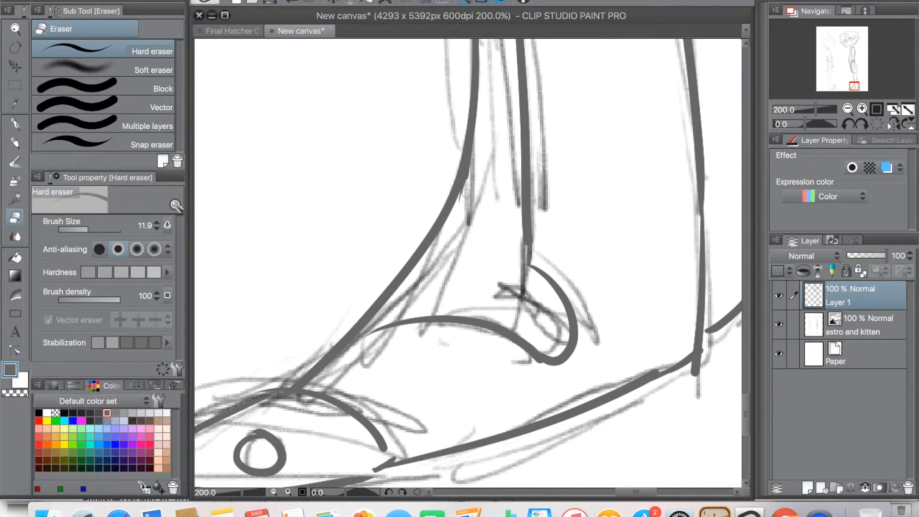
drag(392, 335, 458, 270)
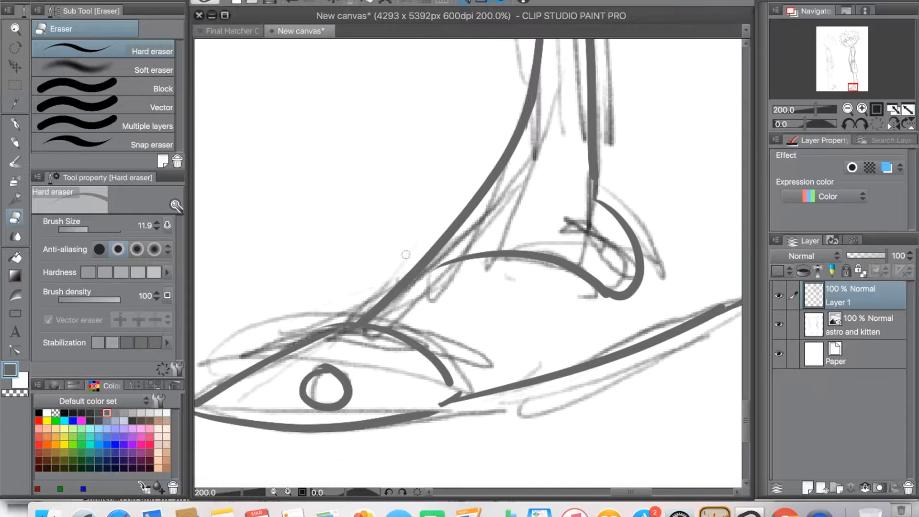
Step: Return to the Mapping pen and ink vertical hatching on the neck beneath the chin, zoomed to 150%
key(p)
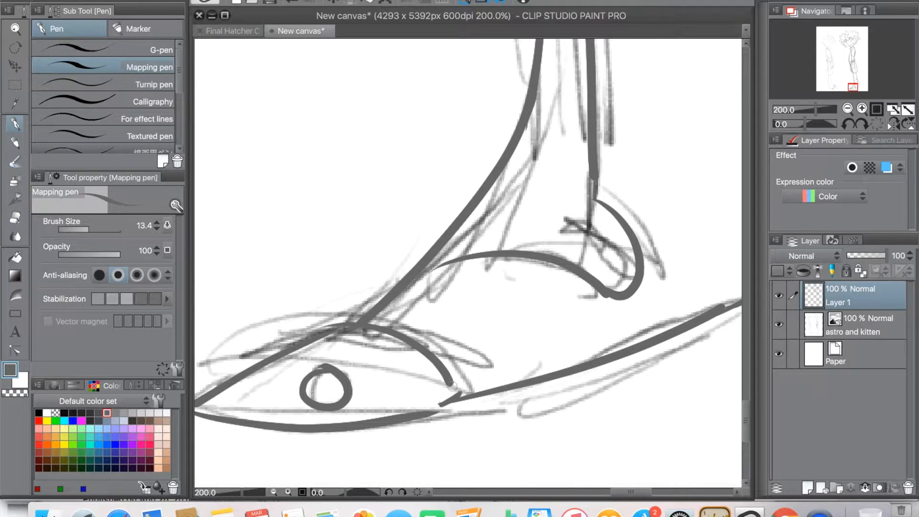
drag(409, 327, 460, 329)
click(273, 492)
click(274, 491)
click(274, 491)
drag(362, 151, 386, 360)
drag(370, 52, 451, 359)
scroll(451, 359, up, 10)
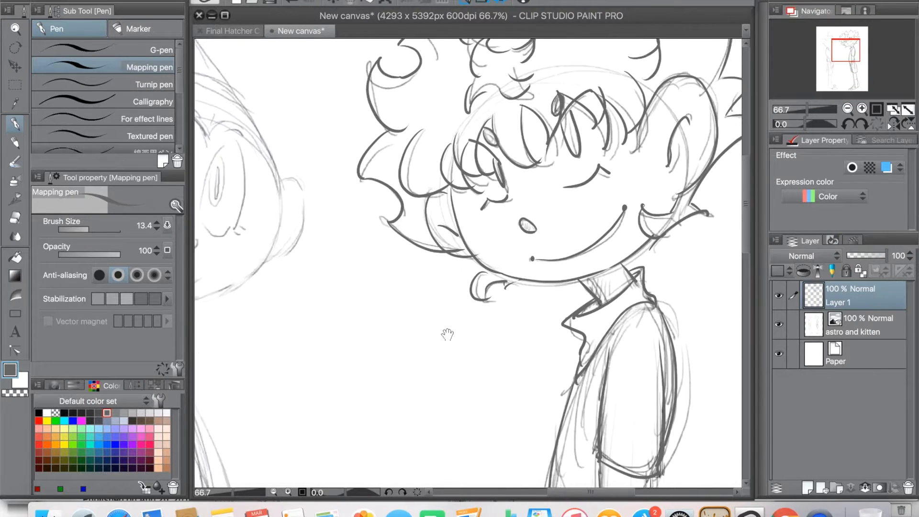
click(287, 491)
click(287, 491)
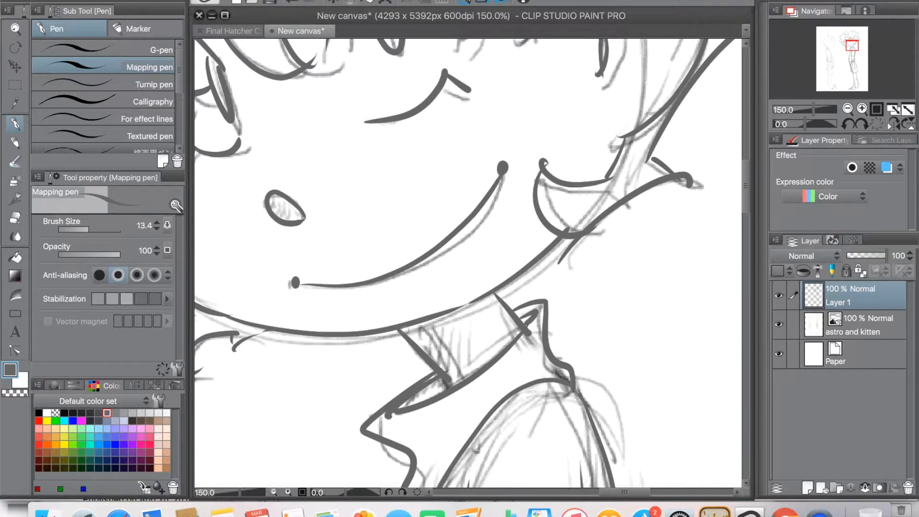
drag(429, 315, 434, 357)
mouse_move(446, 371)
mouse_down()
mouse_move(444, 336)
mouse_move(454, 376)
mouse_up()
Step: Ink the small hair strands showing behind the neck and below the jaw
drag(453, 251, 430, 346)
drag(480, 386, 554, 362)
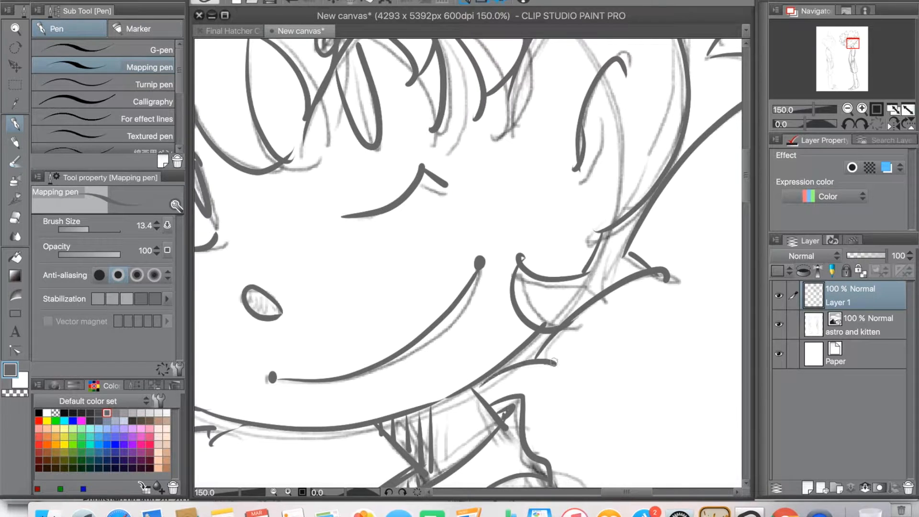
mouse_move(320, 438)
mouse_down()
mouse_move(453, 292)
mouse_move(415, 325)
mouse_move(481, 457)
mouse_up()
drag(439, 414, 376, 433)
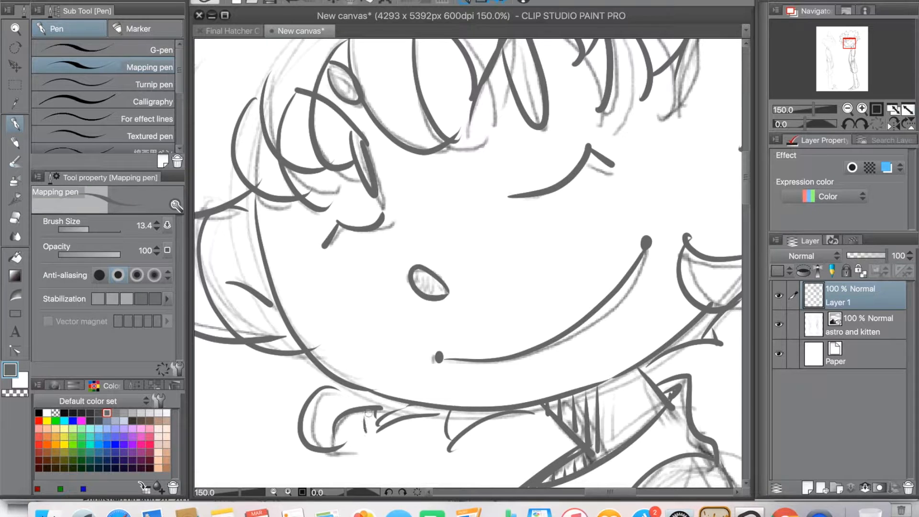
drag(377, 353, 484, 402)
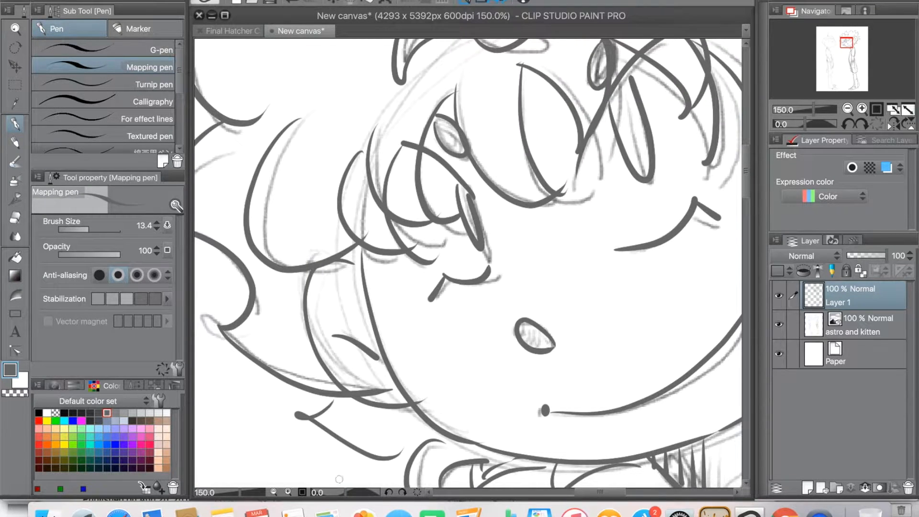
Step: Ink the outline of the left-hand character's left eye at 200% zoom, redrawing its inner side until the curve fits
click(276, 492)
click(276, 491)
mouse_move(237, 403)
mouse_down()
mouse_move(388, 332)
mouse_move(568, 334)
mouse_up()
click(288, 492)
click(288, 492)
click(288, 492)
drag(433, 232, 419, 418)
mouse_move(428, 59)
mouse_down()
mouse_move(424, 112)
mouse_move(354, 326)
mouse_up()
click(289, 2)
mouse_move(443, 96)
mouse_down()
mouse_move(334, 313)
mouse_move(413, 361)
mouse_move(445, 328)
mouse_up()
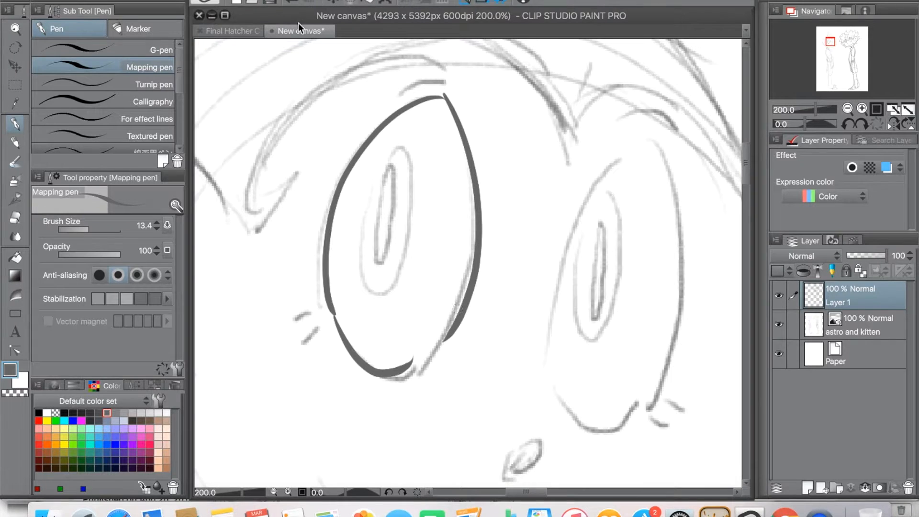
click(291, 2)
drag(444, 99, 438, 335)
click(291, 2)
mouse_move(442, 97)
mouse_down()
mouse_move(447, 297)
mouse_move(411, 360)
mouse_up()
Step: Ink the rings inside the left eye, the complete right eye with its inner rings, and the lashes beside both eyes
drag(396, 145, 395, 167)
mouse_move(639, 145)
mouse_down()
mouse_move(574, 402)
mouse_move(683, 220)
mouse_move(591, 427)
mouse_move(601, 424)
mouse_up()
mouse_move(329, 310)
mouse_down()
mouse_move(293, 314)
mouse_move(304, 339)
mouse_up()
mouse_move(640, 408)
mouse_down()
mouse_move(654, 429)
mouse_move(671, 412)
mouse_up()
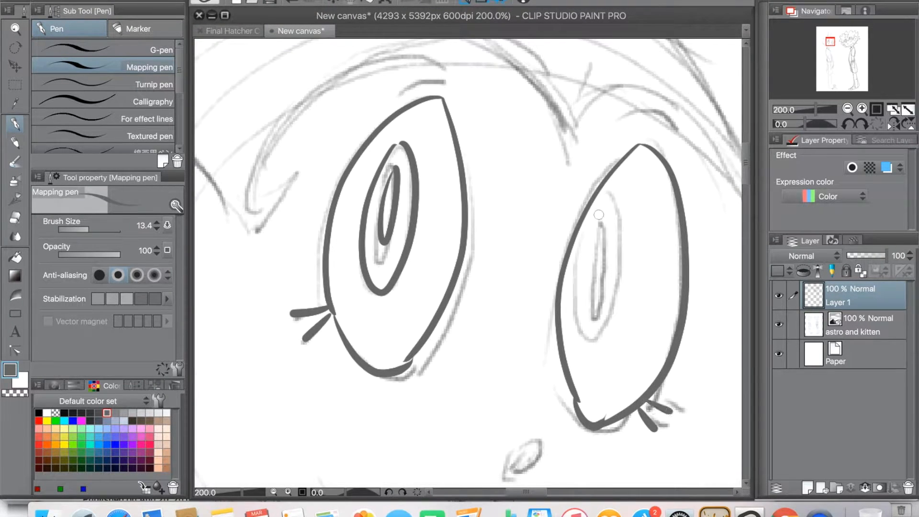
drag(607, 221, 609, 216)
key(super+z)
drag(608, 201, 619, 213)
Step: Ink the small oval nose and both halves of the smile with a dot at each mouth corner
drag(493, 395, 535, 214)
drag(545, 299, 548, 300)
drag(464, 315, 479, 257)
drag(361, 231, 495, 363)
drag(520, 363, 601, 310)
drag(357, 225, 360, 230)
Step: Ink the large round outline of the left ear and the curved fold inside it
drag(496, 191, 543, 378)
mouse_move(308, 192)
mouse_down()
mouse_move(475, 299)
mouse_move(510, 207)
mouse_up()
drag(533, 168, 484, 372)
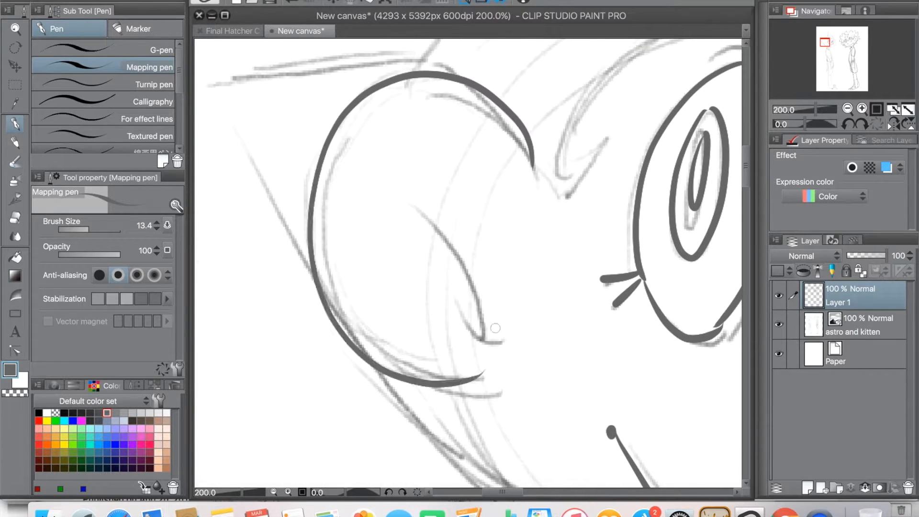
drag(412, 214, 488, 321)
drag(472, 278, 500, 317)
Step: Ink the hairline above the eyes, with its pointed notch by the ear and the arches over each eye
drag(599, 268, 520, 368)
drag(458, 266, 526, 245)
mouse_move(515, 211)
mouse_down()
mouse_move(397, 240)
mouse_move(342, 266)
mouse_up()
mouse_move(335, 307)
mouse_down()
mouse_move(390, 193)
mouse_move(615, 237)
mouse_move(416, 170)
mouse_up()
mouse_move(373, 146)
mouse_down()
mouse_move(388, 163)
mouse_move(439, 136)
mouse_move(606, 299)
mouse_up()
key(super+z)
mouse_move(388, 177)
mouse_down()
mouse_move(604, 303)
mouse_move(643, 160)
mouse_up()
drag(518, 321, 669, 190)
Step: Ink the cheek and jaw line from beneath the left ear toward the chin
drag(318, 280, 506, 348)
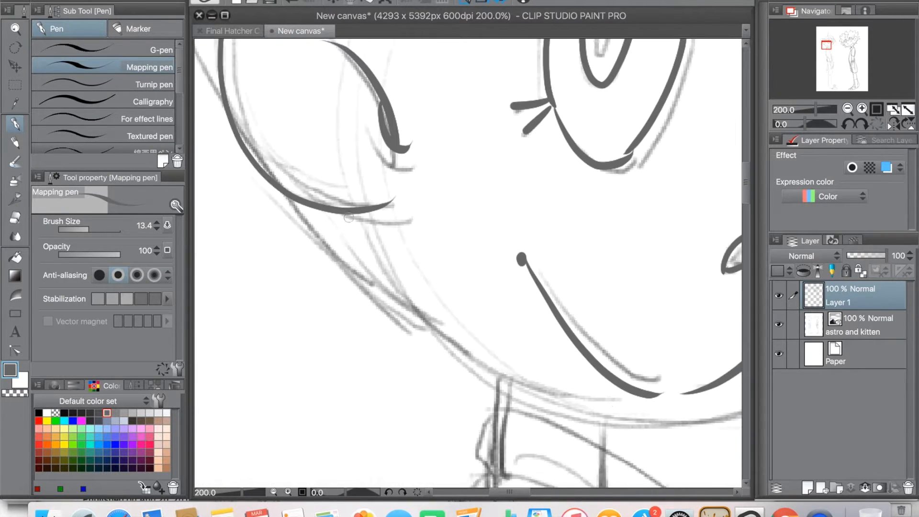
mouse_move(360, 212)
mouse_down()
mouse_move(544, 401)
mouse_move(640, 422)
mouse_up()
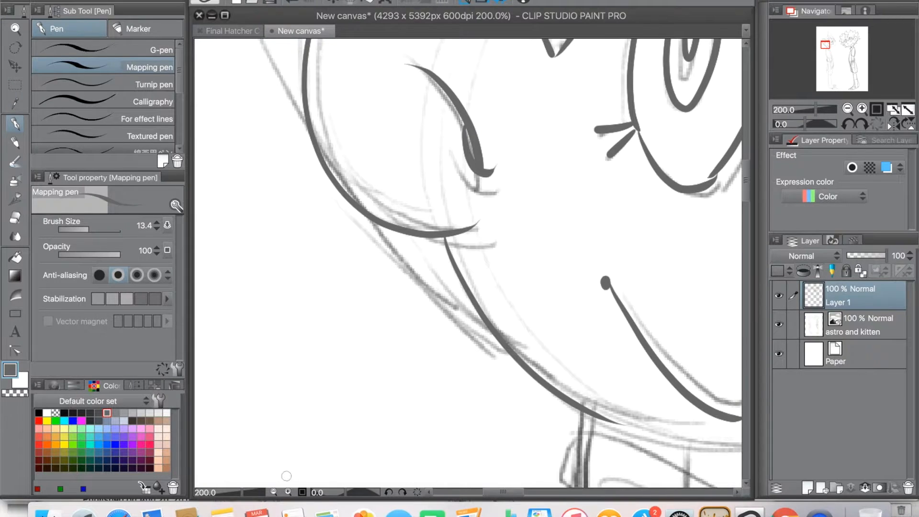
click(273, 491)
drag(602, 324, 506, 334)
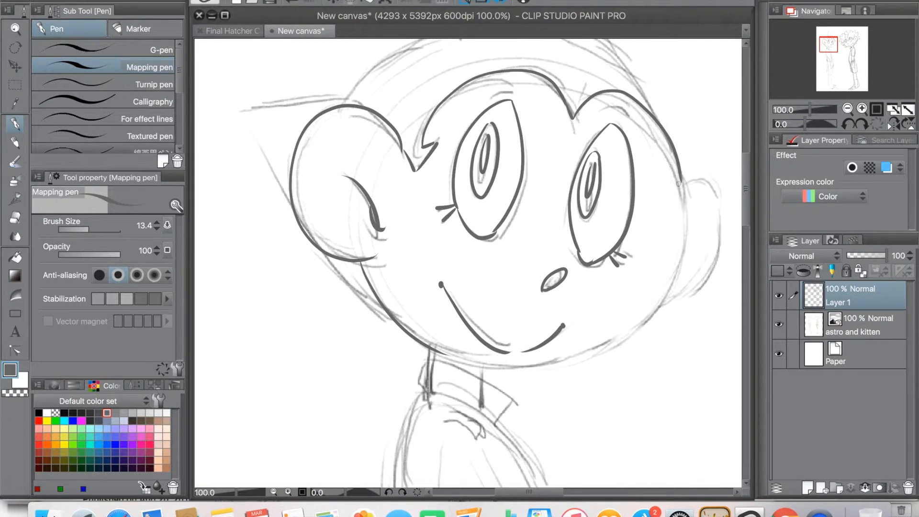
Step: Rotate the canvas to -120°, clean the hairline's outer end with the eraser, and ink the head's right side down past the eye
drag(628, 287, 533, 256)
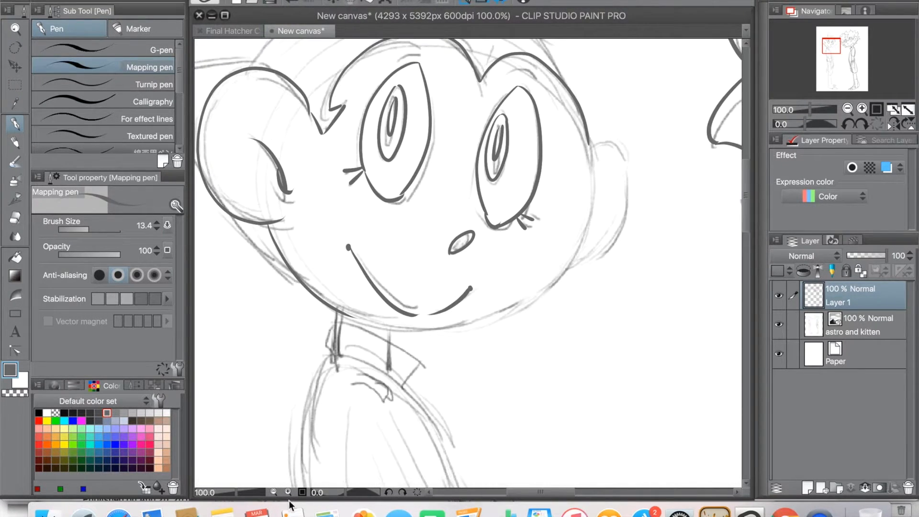
click(389, 492)
click(389, 492)
click(389, 492)
click(389, 492)
click(389, 493)
click(389, 492)
click(389, 492)
click(389, 492)
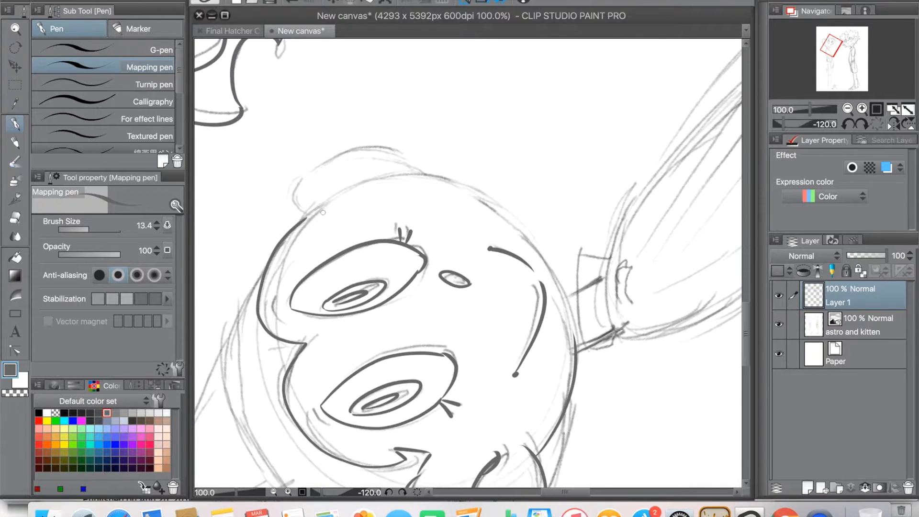
click(288, 492)
click(288, 492)
mouse_move(243, 224)
mouse_down()
mouse_move(471, 241)
mouse_move(410, 306)
mouse_move(389, 312)
mouse_up()
click(15, 218)
mouse_move(283, 272)
mouse_down()
mouse_move(297, 248)
mouse_move(261, 295)
mouse_move(254, 281)
mouse_move(215, 356)
mouse_up()
drag(292, 363, 358, 264)
mouse_move(278, 254)
mouse_down()
mouse_move(276, 265)
mouse_move(674, 84)
mouse_up()
key(p)
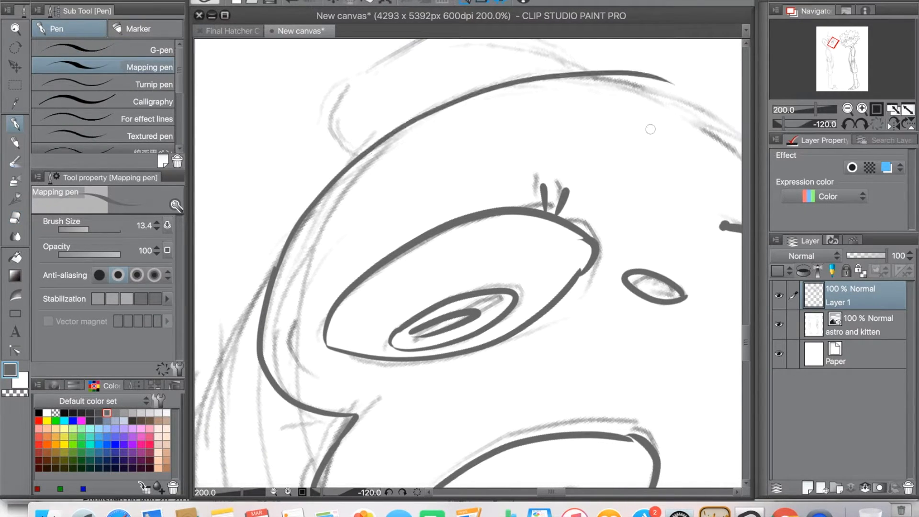
Step: Ink the lower jaw curve joining the chin to the head's right side, and rotate the canvas back to 0°
drag(605, 165, 369, 177)
drag(447, 453, 401, 444)
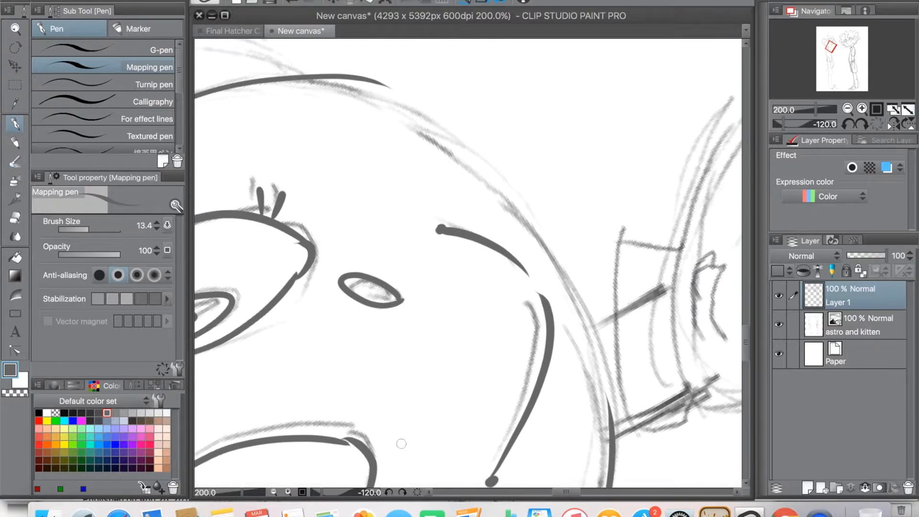
click(402, 492)
click(402, 492)
drag(480, 63, 527, 386)
key(ctrl+z)
drag(482, 61, 523, 428)
drag(528, 389, 540, 295)
click(388, 493)
click(401, 493)
click(401, 493)
click(402, 493)
click(401, 492)
click(401, 493)
click(401, 493)
click(401, 492)
Step: Thicken the join at the right side of the jaw and trim its bumpy outer edge with the Hard eraser
drag(530, 493, 549, 492)
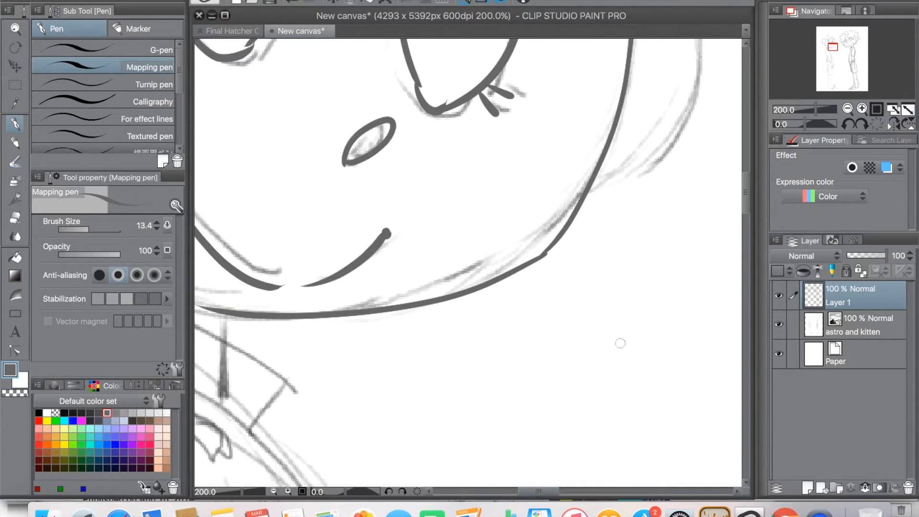
drag(744, 204, 743, 195)
drag(520, 375, 579, 316)
click(20, 221)
drag(560, 355, 546, 366)
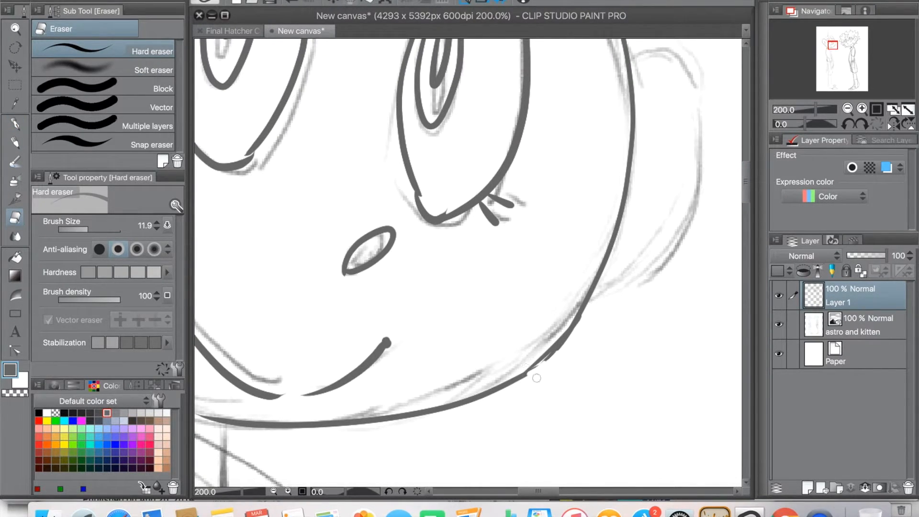
drag(557, 354, 523, 383)
click(293, 2)
click(293, 1)
drag(553, 342, 531, 362)
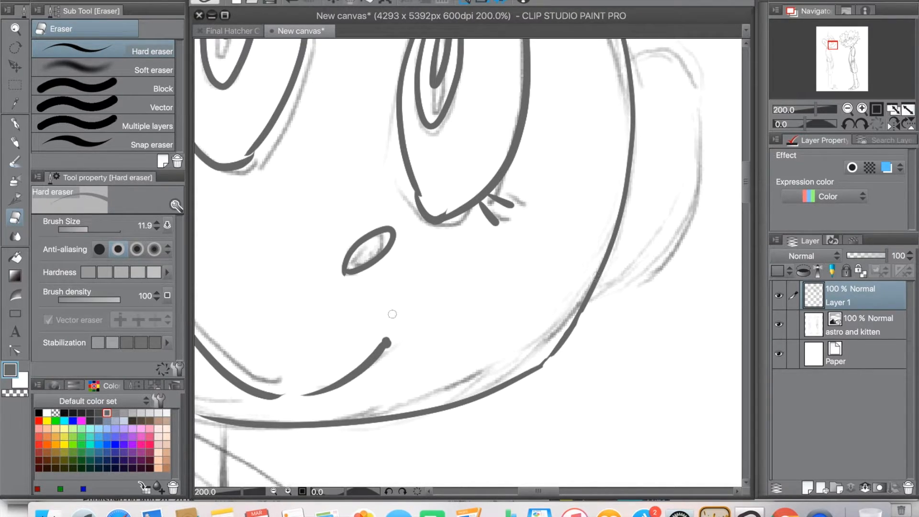
Step: Zoom in to 800% and fill the thin gap in the jaw line with the Mapping pen to smooth the join
click(15, 125)
click(288, 491)
click(288, 491)
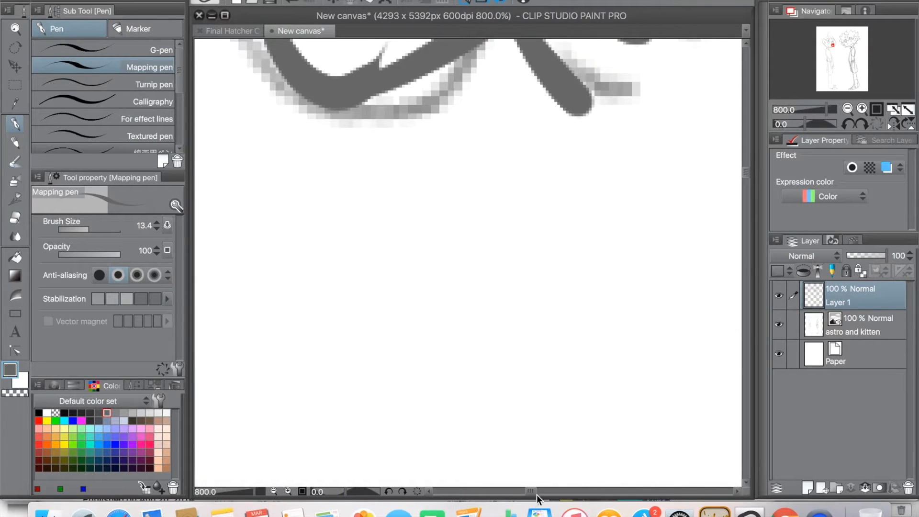
drag(535, 492, 550, 500)
mouse_move(744, 177)
mouse_down()
mouse_move(743, 199)
mouse_move(743, 190)
mouse_up()
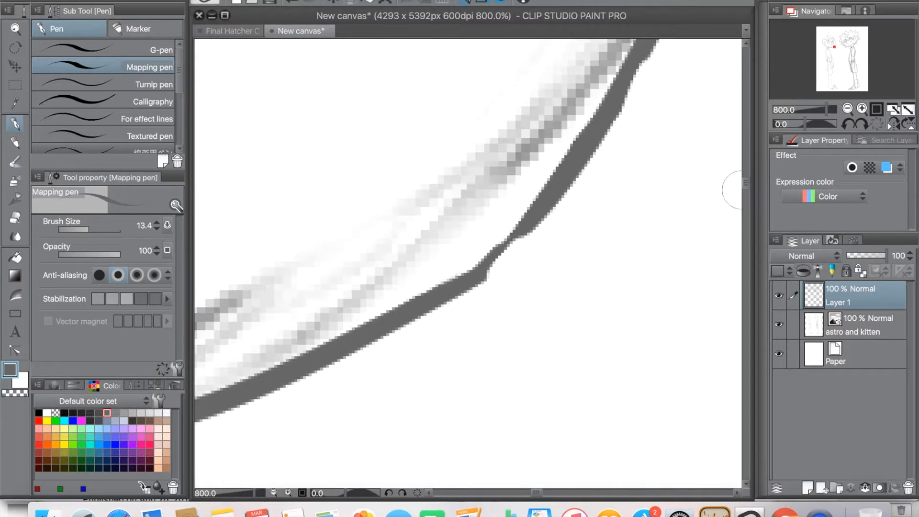
mouse_move(525, 228)
mouse_down()
mouse_move(479, 268)
mouse_move(486, 273)
mouse_up()
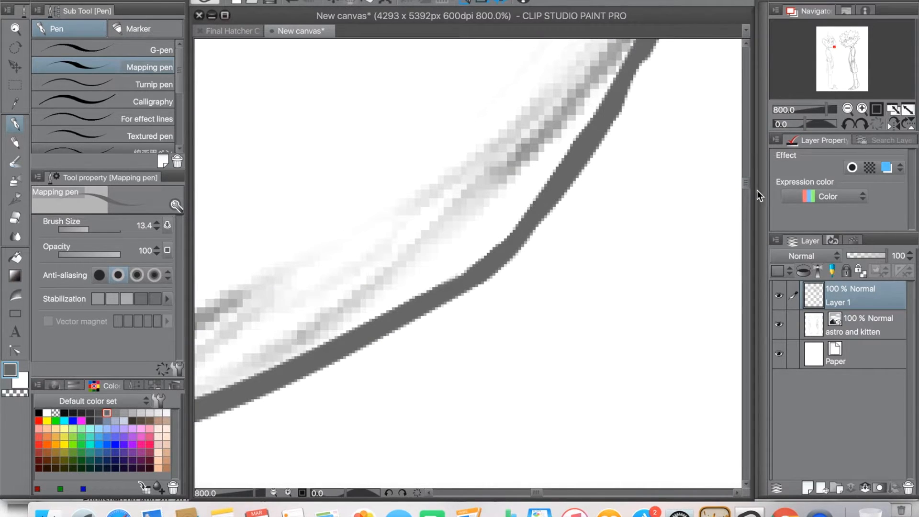
drag(746, 186, 746, 179)
scroll(746, 179, down, 5)
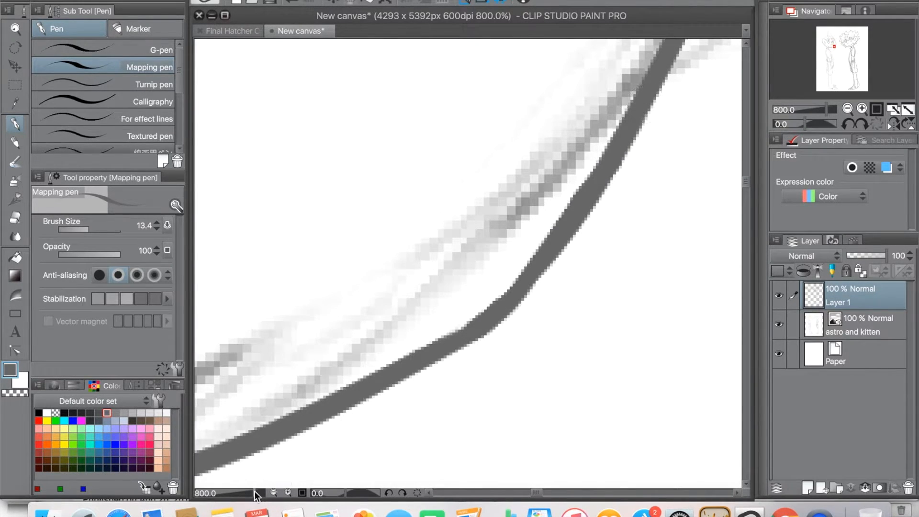
Step: Ink the left-hand character's ear outline on the head's right side and add a short inner ear mark
click(273, 493)
click(272, 493)
click(272, 493)
drag(535, 494, 529, 494)
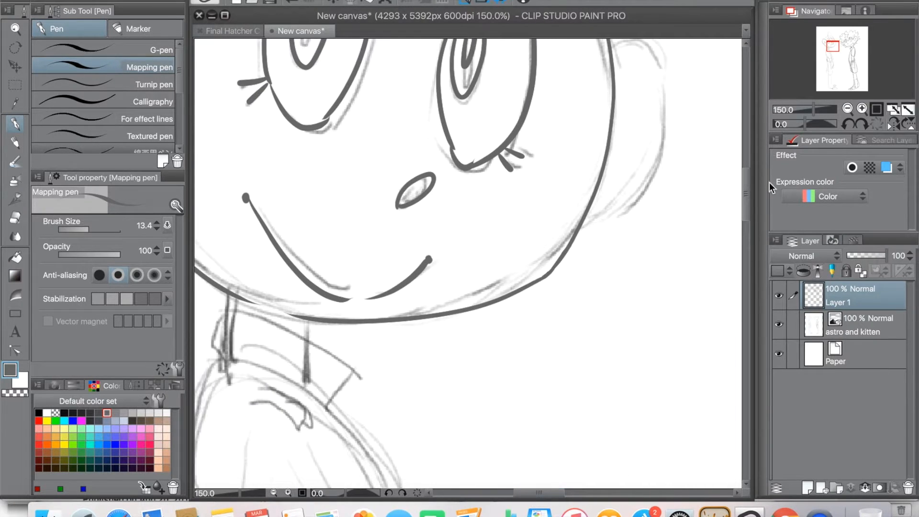
drag(748, 192, 748, 180)
drag(613, 170, 570, 317)
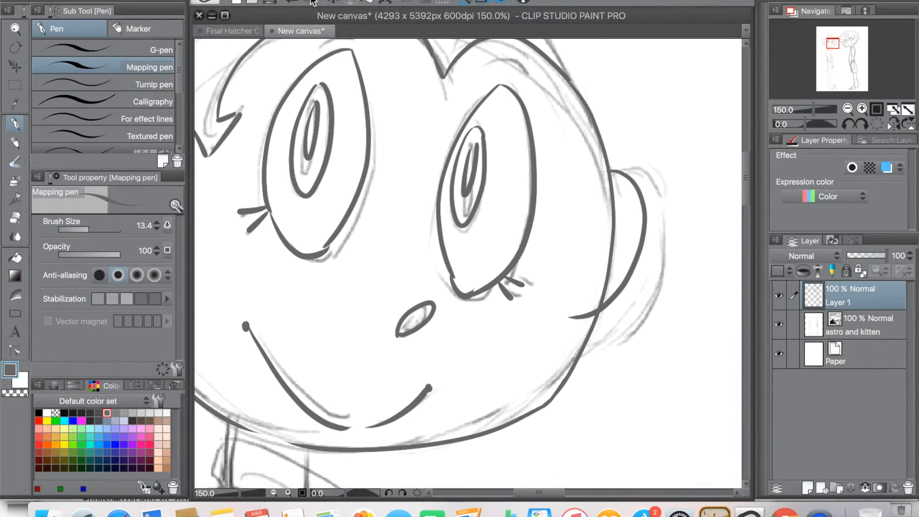
key(super+z)
drag(614, 178, 582, 352)
drag(607, 285, 621, 274)
Step: Ink a pair of short cheek marks on each side of the face
drag(558, 494, 548, 495)
drag(297, 268, 285, 283)
drag(302, 274, 294, 286)
mouse_move(664, 331)
mouse_down()
mouse_move(654, 346)
mouse_move(660, 350)
mouse_up()
Step: Ink the pointed hair spike beside the left ear, drawing its long curved lower edge and its upper edge from the tip
drag(530, 493, 509, 492)
key(super+z)
mouse_move(257, 71)
mouse_down()
mouse_move(386, 338)
mouse_move(473, 408)
mouse_up()
key(super+z)
drag(257, 71, 489, 382)
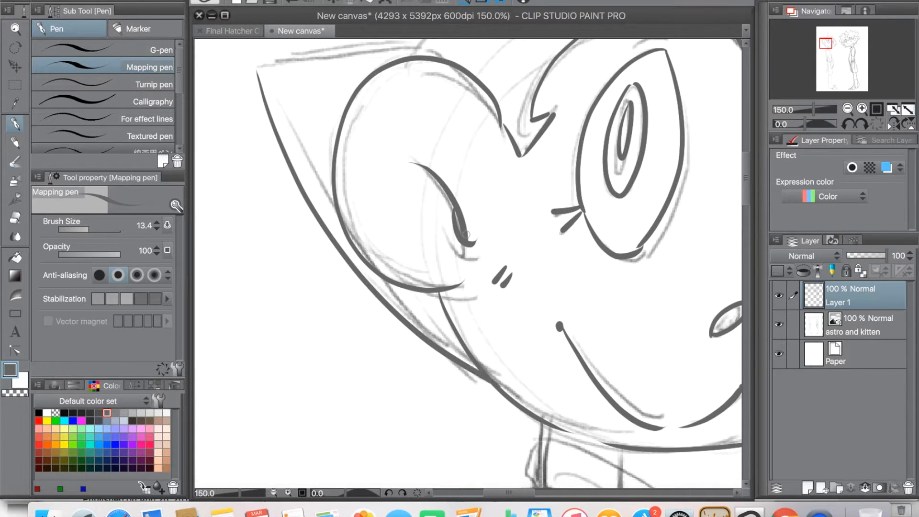
drag(442, 162, 372, 372)
mouse_move(232, 287)
mouse_down()
mouse_move(314, 273)
mouse_move(411, 228)
mouse_up()
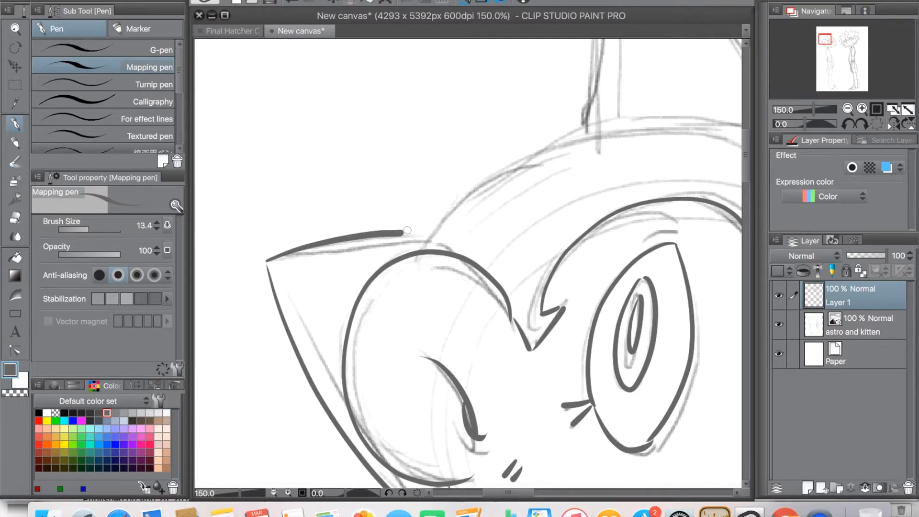
Step: Ink the crown curve from the side spike and both edges of the tall hair spike down to the right ear
drag(473, 249, 381, 301)
mouse_move(315, 284)
mouse_down()
mouse_move(338, 287)
mouse_move(422, 215)
mouse_move(494, 194)
mouse_up()
key(super+z)
key(super+z)
drag(453, 329, 361, 421)
mouse_move(427, 45)
mouse_down()
mouse_move(401, 101)
mouse_move(373, 355)
mouse_up()
drag(452, 310, 392, 240)
drag(423, 178, 373, 223)
mouse_move(293, 67)
mouse_down()
mouse_move(544, 422)
mouse_move(514, 320)
mouse_move(546, 436)
mouse_up()
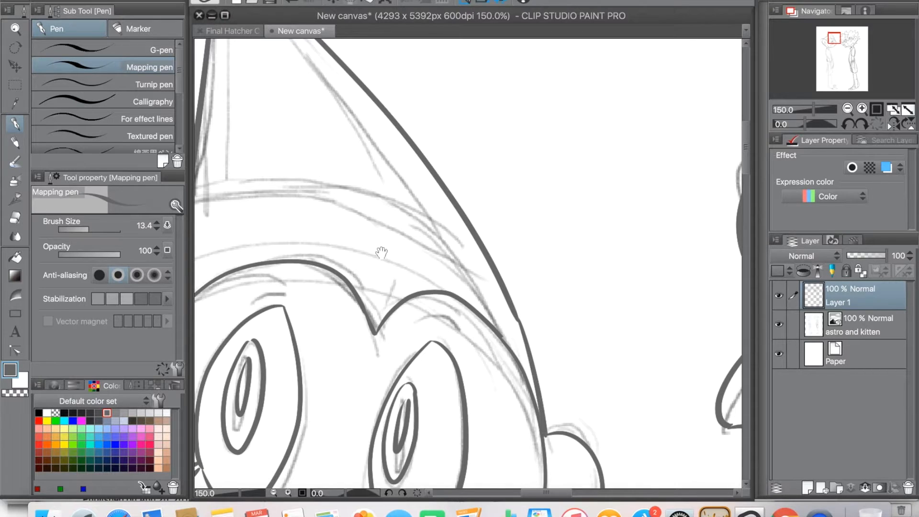
Step: Clean the base corner of the tall hair spike with the Hard eraser and redraw its tip with the Mapping pen
drag(381, 253, 535, 364)
click(15, 220)
drag(338, 334, 336, 328)
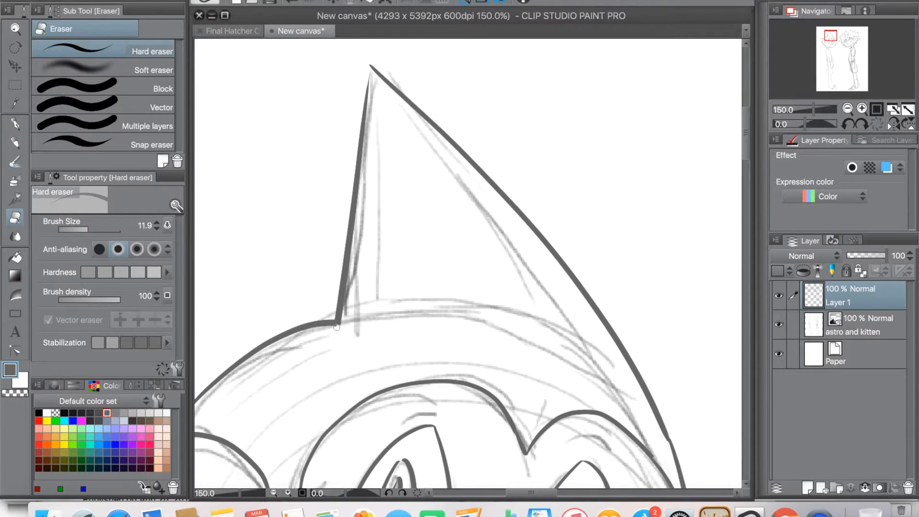
click(16, 125)
drag(370, 66, 365, 102)
key(super+z)
drag(370, 65, 366, 100)
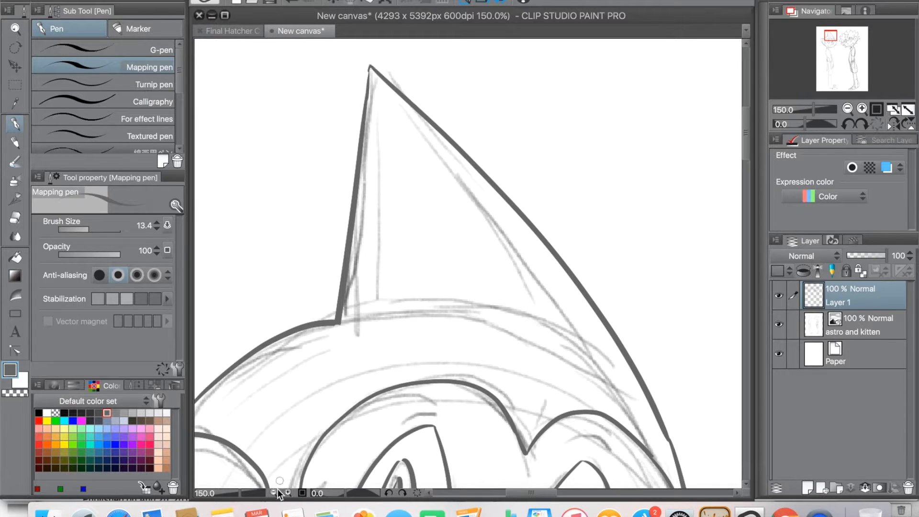
Step: Ink the upper edge of the shirt collar around the neck below the chin
click(274, 493)
click(274, 493)
drag(745, 200, 738, 249)
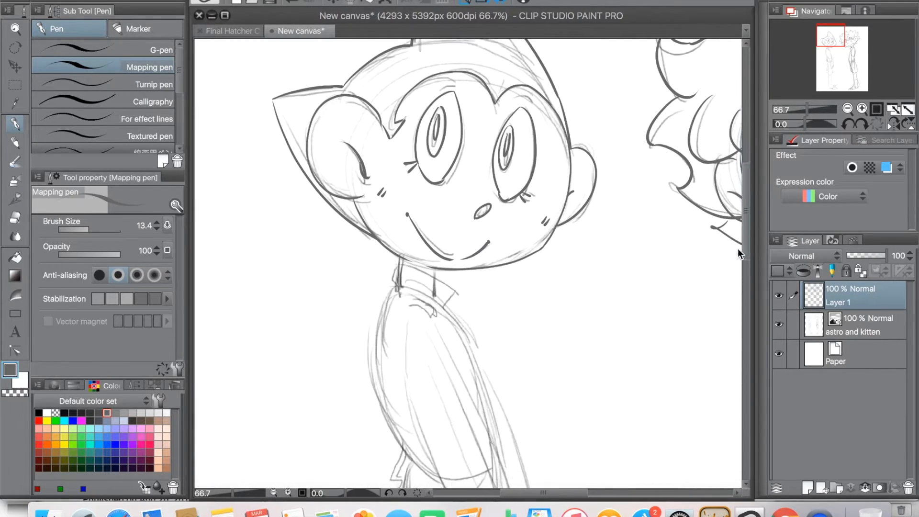
drag(583, 493, 595, 490)
click(289, 494)
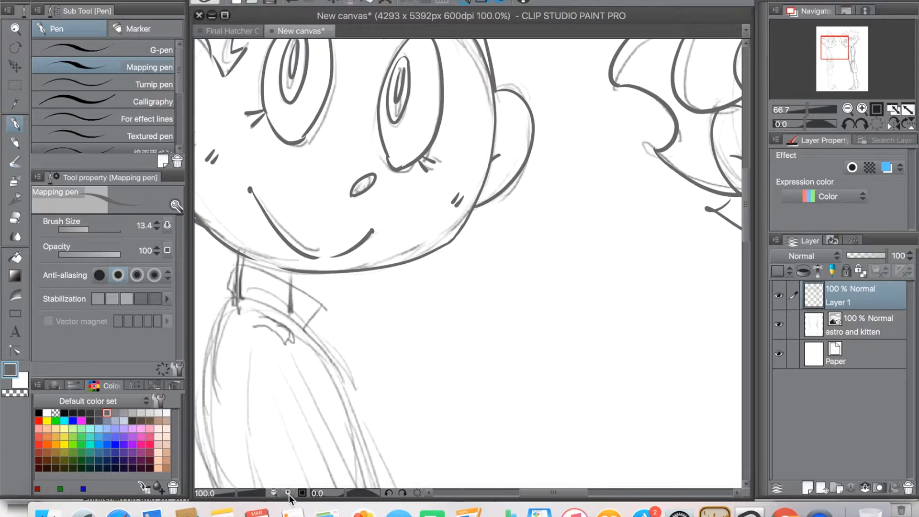
key(space)
drag(477, 330, 601, 213)
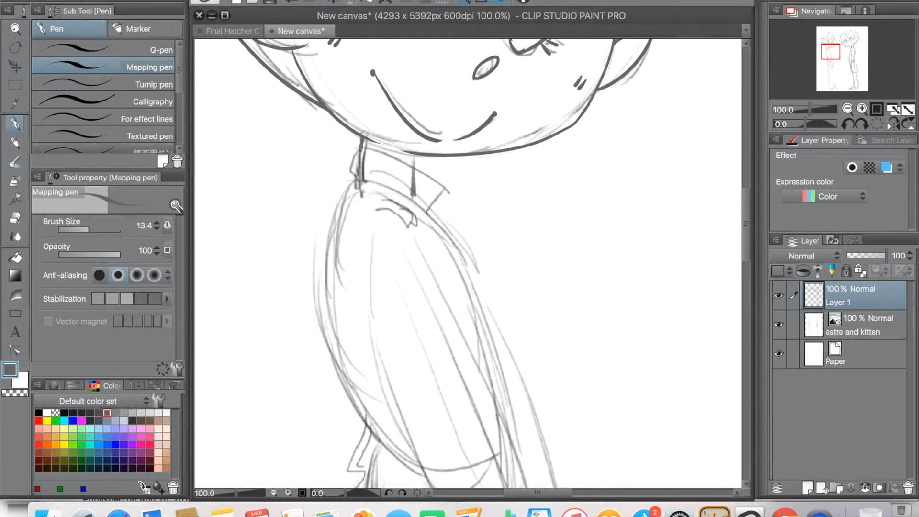
drag(355, 151, 443, 220)
Step: Ink the lower edge of the collar and the small curved flap just beneath it
key(space)
drag(375, 296, 348, 267)
mouse_move(331, 156)
mouse_down()
mouse_move(415, 207)
mouse_move(380, 183)
mouse_up()
key(space)
drag(331, 139, 379, 164)
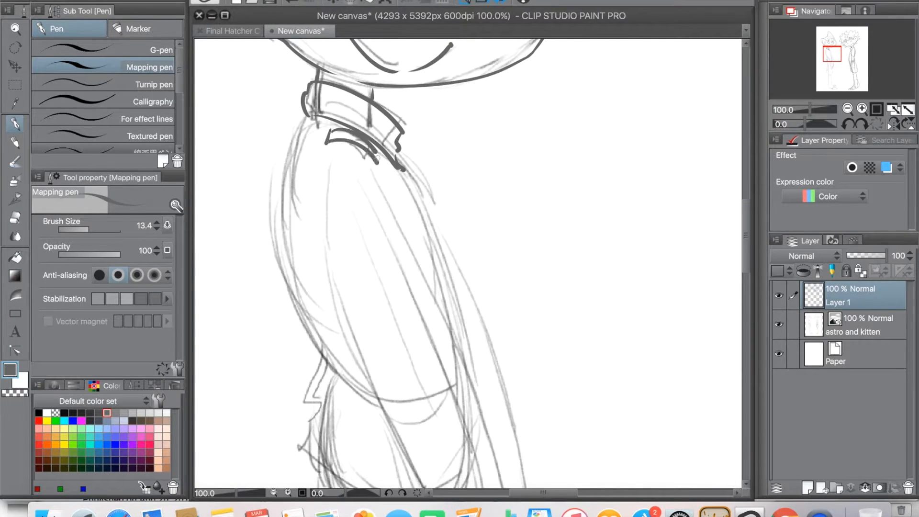
Step: Ink the torso's back edge from the collar to the waist and the curved lower hem of the shirt
drag(391, 318, 385, 263)
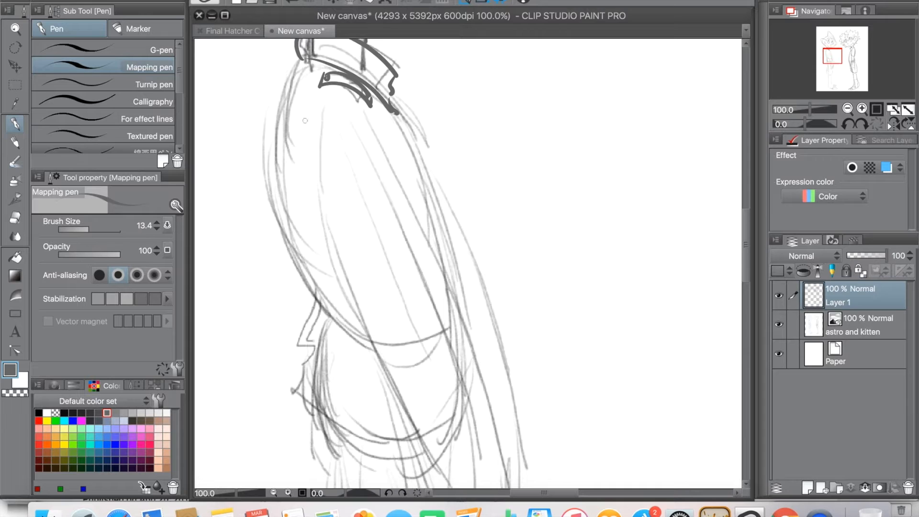
drag(300, 60, 307, 317)
click(291, 2)
drag(299, 63, 302, 285)
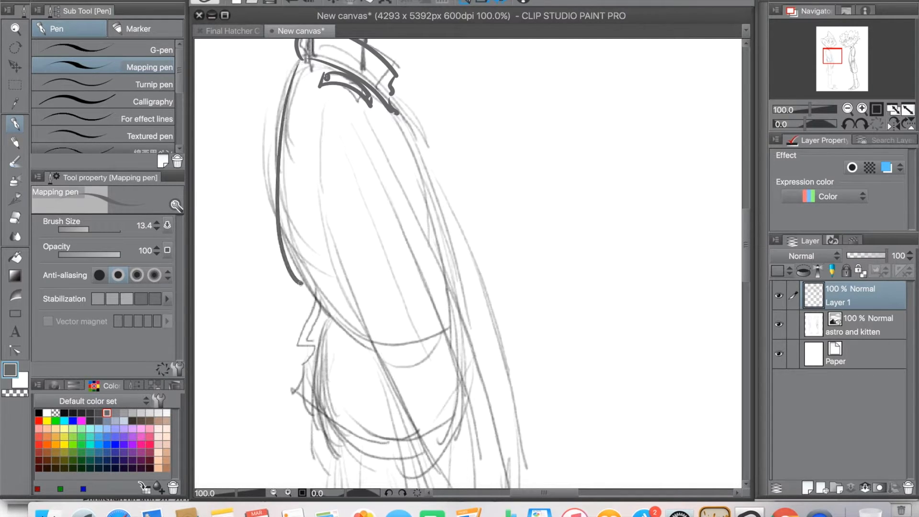
click(291, 3)
drag(301, 60, 318, 305)
drag(306, 331, 311, 245)
mouse_move(322, 221)
mouse_down()
mouse_move(412, 368)
mouse_move(325, 391)
mouse_up()
Step: Ink both edges of the near arm's long sleeve, its cuff and the hand
mouse_move(276, 77)
mouse_down()
mouse_move(271, 173)
mouse_move(365, 395)
mouse_up()
mouse_move(335, 152)
mouse_down()
mouse_move(322, 97)
mouse_move(444, 418)
mouse_up()
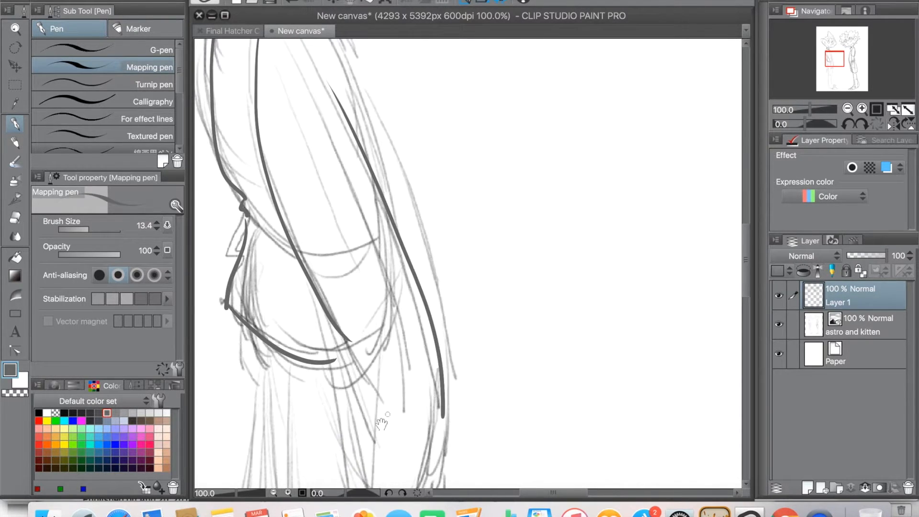
drag(434, 386, 436, 215)
drag(446, 245, 425, 325)
mouse_move(348, 185)
mouse_down()
mouse_move(381, 338)
mouse_move(425, 319)
mouse_up()
mouse_move(377, 341)
mouse_down()
mouse_move(437, 319)
mouse_move(388, 379)
mouse_move(383, 371)
mouse_up()
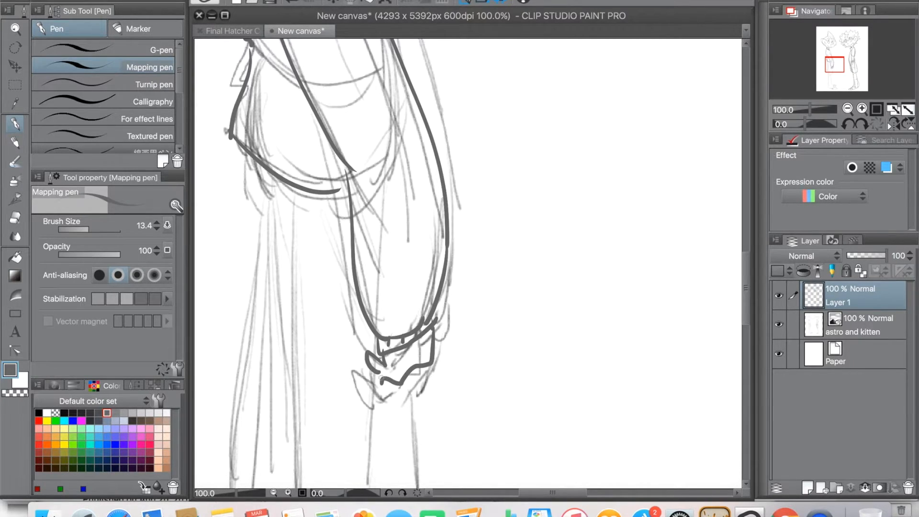
Step: Ink the torso's front edge from the collar and the far arm's outer line down to the hand
scroll(467, 264, up, 10)
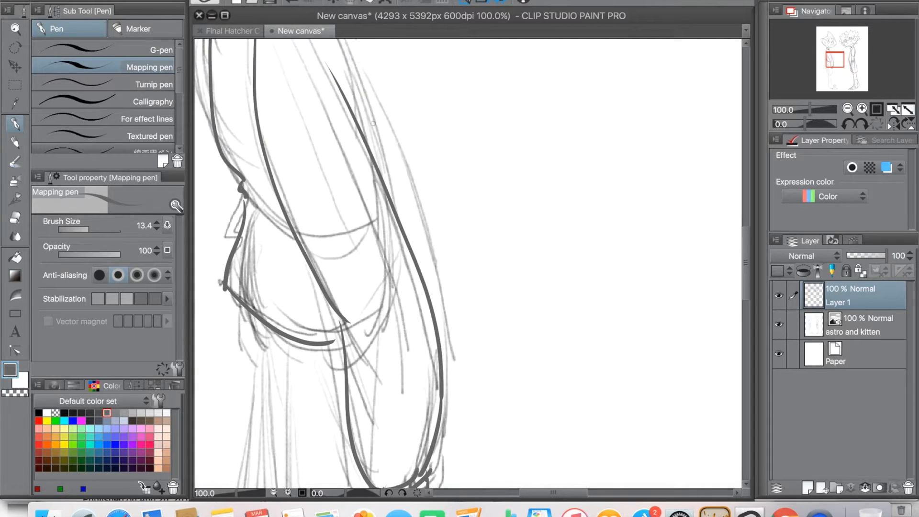
drag(332, 126, 386, 287)
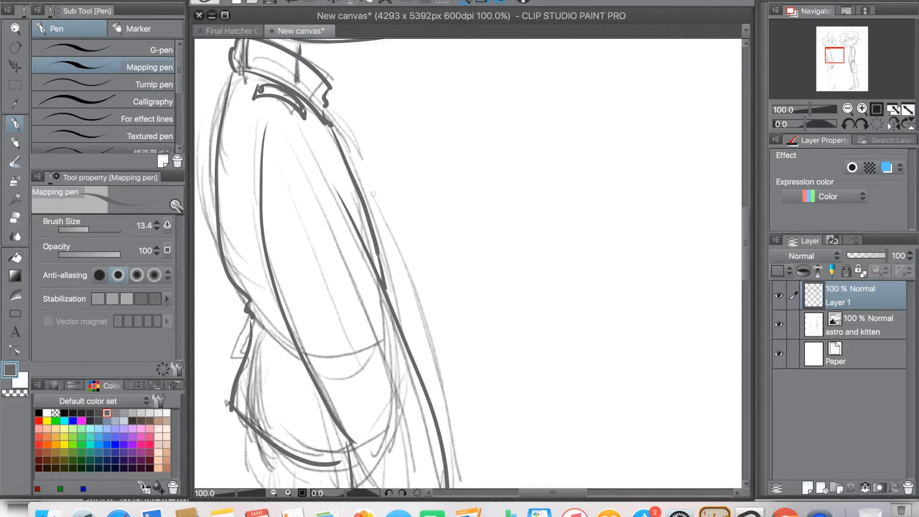
drag(369, 213, 434, 445)
scroll(397, 263, down, 8)
drag(408, 152, 394, 347)
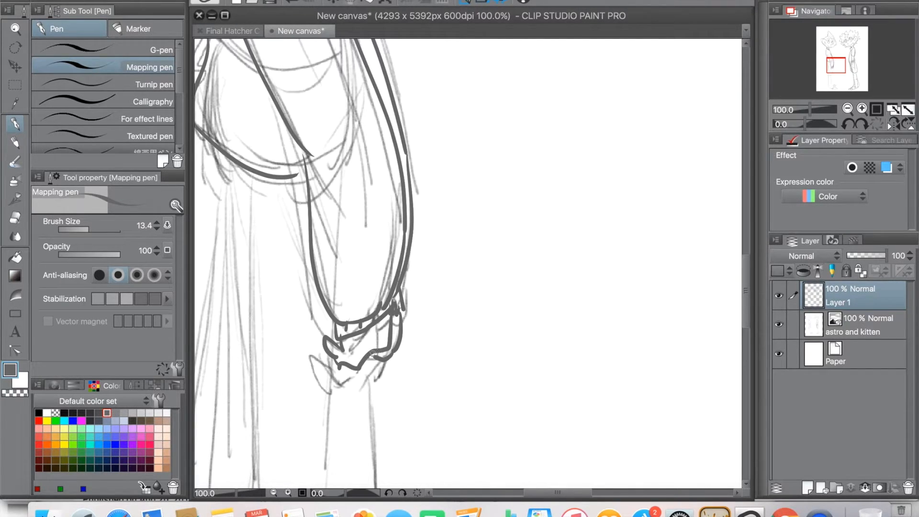
scroll(372, 353, up, 6)
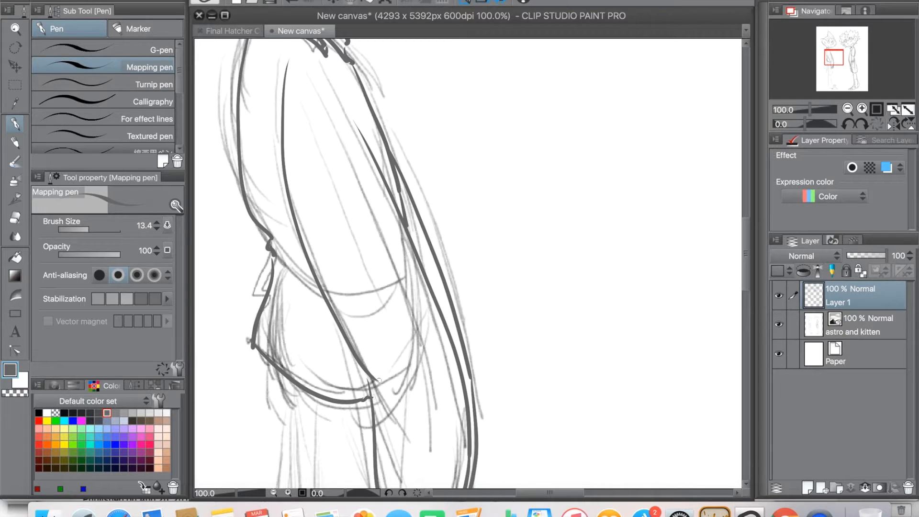
Step: Ink the back and front edges of the shorts below the shirt and the curved hem joining them
scroll(367, 376, up, 10)
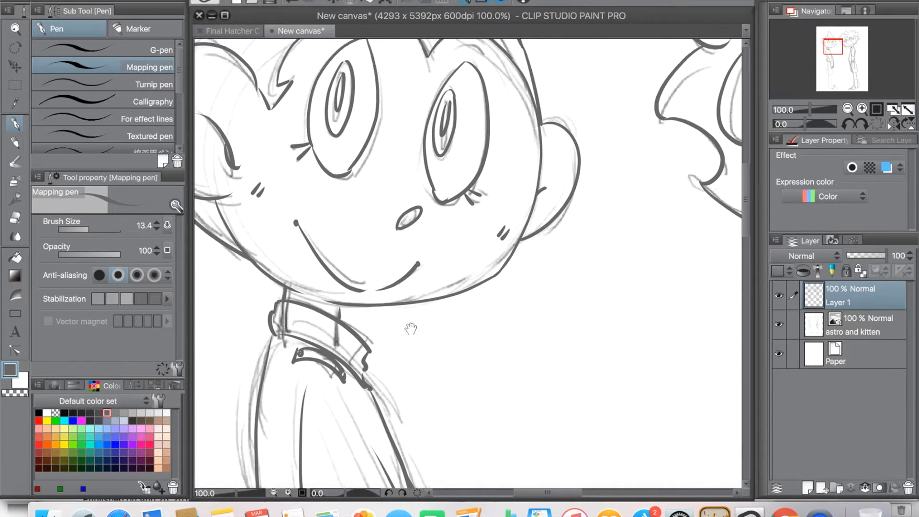
click(273, 493)
click(274, 493)
mouse_move(434, 354)
mouse_down()
mouse_move(317, 349)
mouse_move(429, 311)
mouse_move(413, 258)
mouse_up()
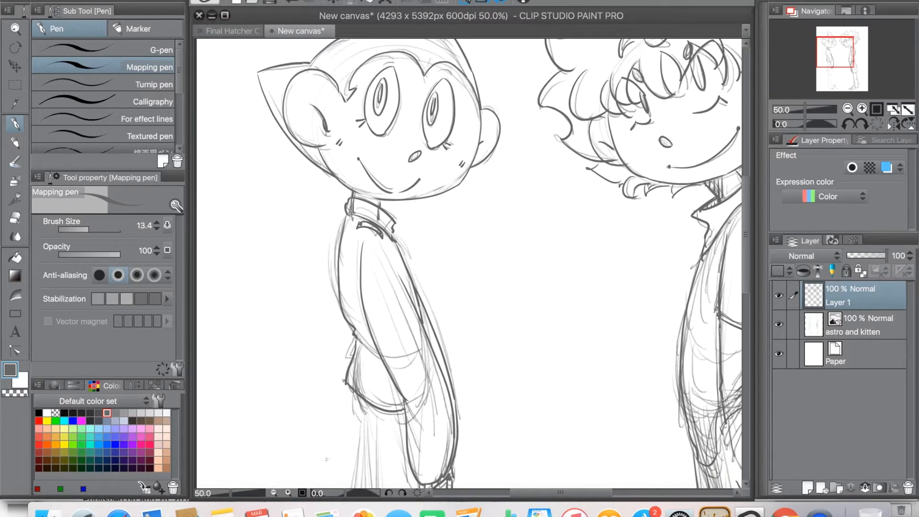
click(287, 493)
scroll(376, 257, down, 10)
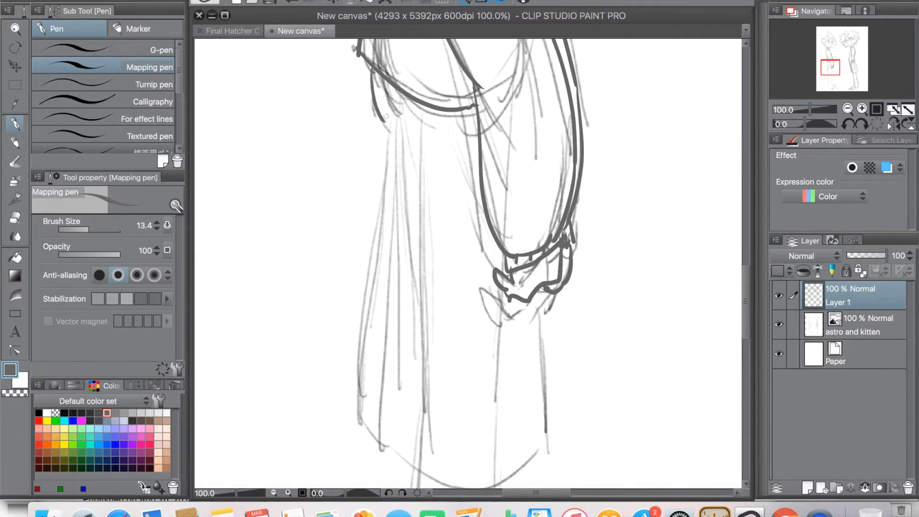
drag(385, 145, 355, 477)
click(292, 2)
mouse_move(389, 131)
mouse_down()
mouse_move(363, 434)
mouse_move(290, 348)
mouse_move(458, 362)
mouse_up()
drag(455, 189, 460, 354)
drag(389, 216, 480, 91)
drag(412, 409, 375, 227)
drag(379, 111, 371, 104)
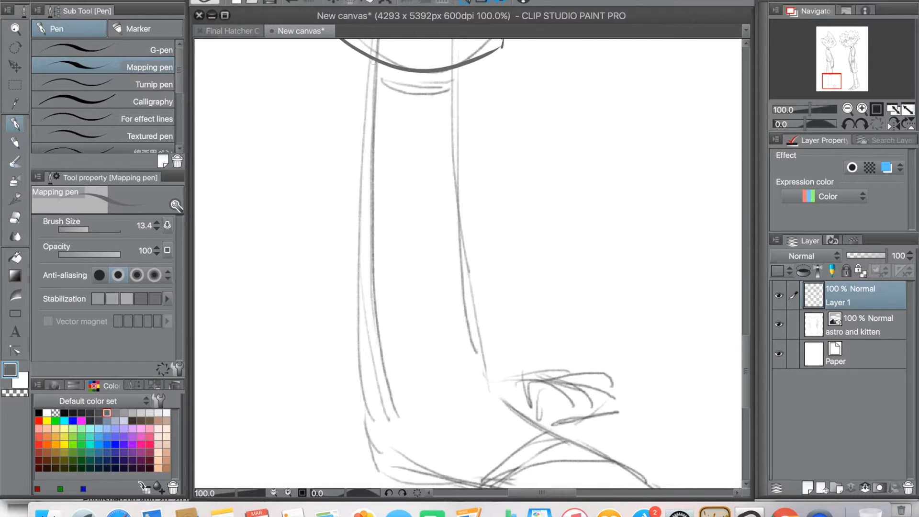
Step: Ink the back and front lines of the leg from the shorts' hem down to the ankle, redoing uneven strokes
drag(375, 59, 401, 438)
key(super+z)
drag(371, 58, 401, 462)
key(super+z)
drag(372, 55, 397, 486)
mouse_move(454, 67)
mouse_down()
mouse_move(472, 301)
mouse_move(515, 391)
mouse_up()
key(super+z)
drag(455, 66, 484, 381)
Step: Ink the near shoe's top, sole and curved toe cap, and erase the sole line's overshoot at the toe
drag(455, 415, 406, 305)
drag(438, 274, 612, 367)
mouse_move(349, 374)
mouse_down()
mouse_move(489, 399)
mouse_move(633, 385)
mouse_up()
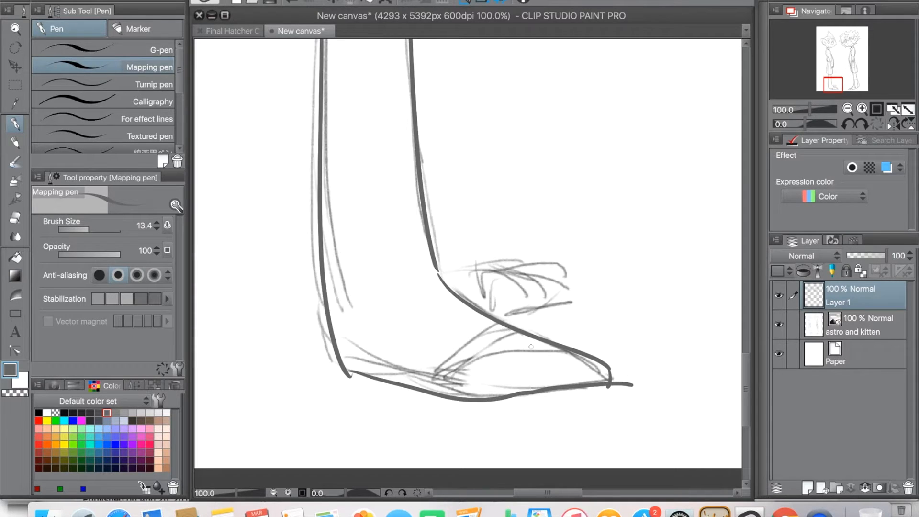
mouse_move(444, 347)
mouse_down()
mouse_move(489, 338)
mouse_move(444, 387)
mouse_up()
click(291, 2)
key(e)
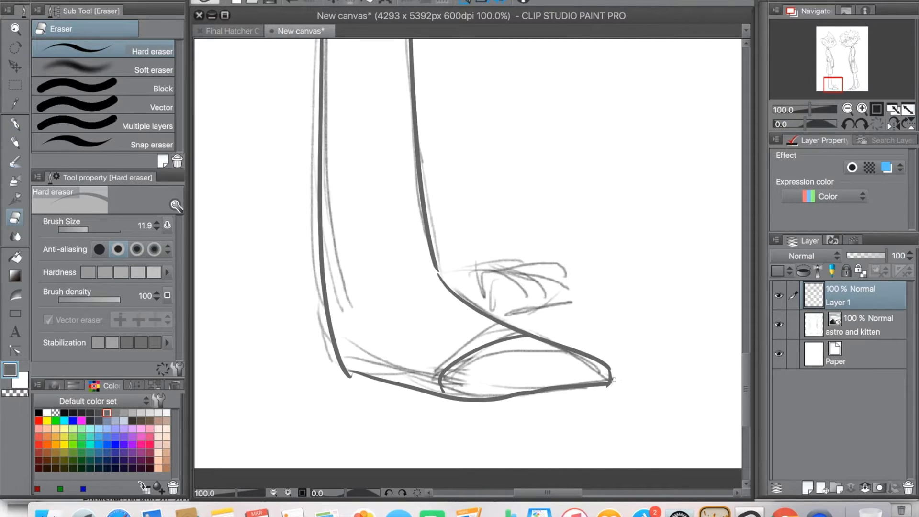
Step: Ink the far shoe with its toe cap behind the ankle, and a curved line across the leg below the shorts' hem
key(p)
drag(443, 273, 543, 282)
key(ctrl+z)
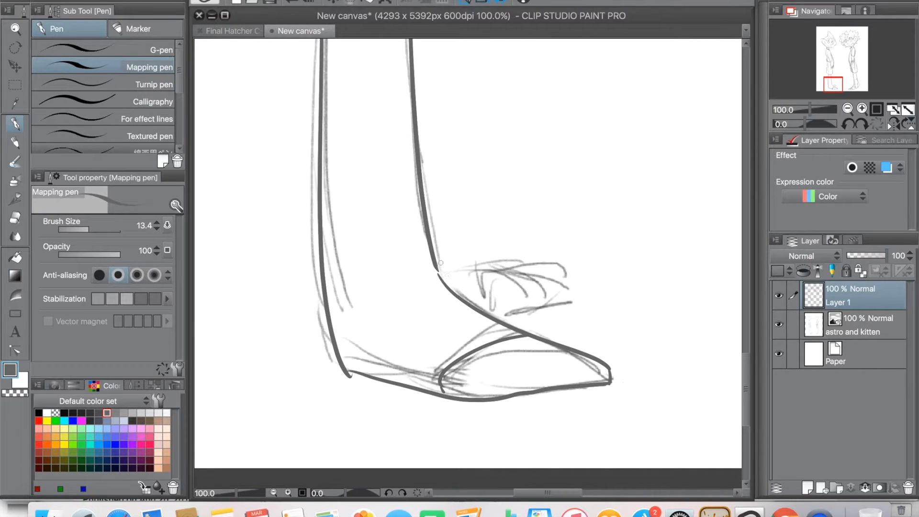
mouse_move(440, 268)
mouse_down()
mouse_move(564, 303)
mouse_move(496, 312)
mouse_up()
drag(508, 275, 501, 308)
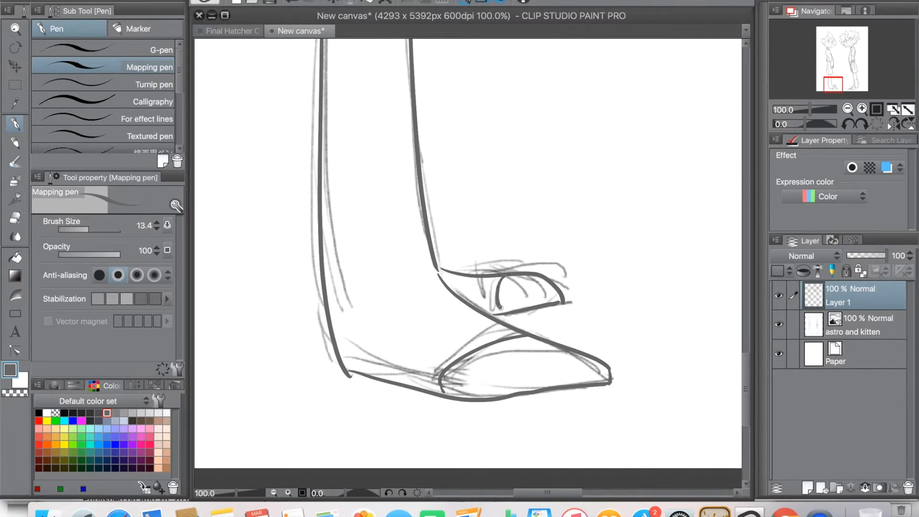
drag(364, 231, 375, 447)
drag(334, 184, 423, 186)
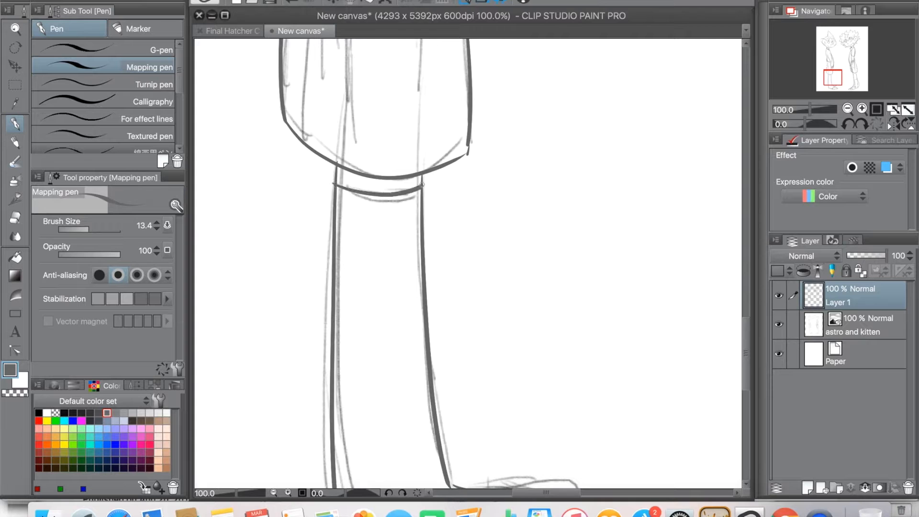
Step: Erase the inked jaw curve, the head's right side and the right ear using the Hard eraser at size 41.7
drag(398, 123, 379, 314)
drag(395, 139, 378, 436)
drag(407, 72, 390, 471)
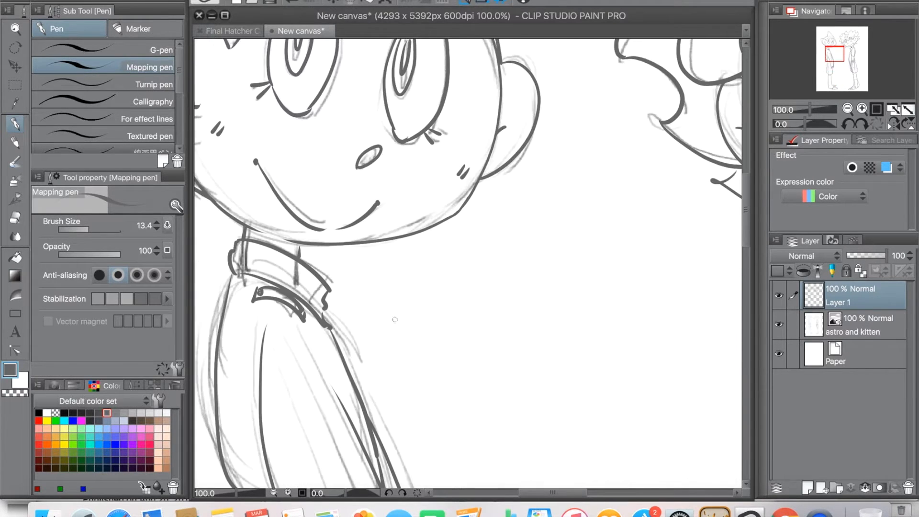
mouse_move(392, 210)
mouse_down()
mouse_move(381, 287)
mouse_move(583, 268)
mouse_move(501, 362)
mouse_move(564, 311)
mouse_up()
key(super+plus)
key(e)
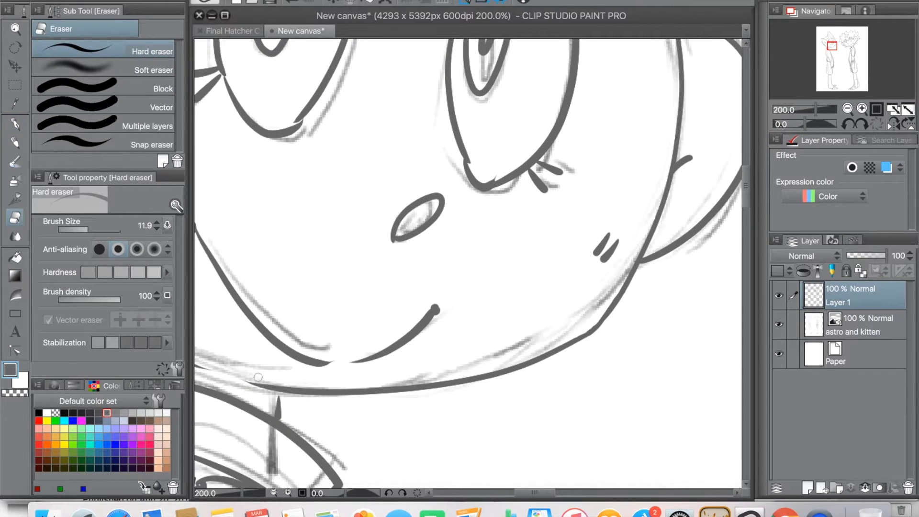
mouse_move(271, 383)
mouse_down()
mouse_move(484, 369)
mouse_move(626, 293)
mouse_up()
scroll(627, 293, up, 4)
scroll(626, 293, right, 2)
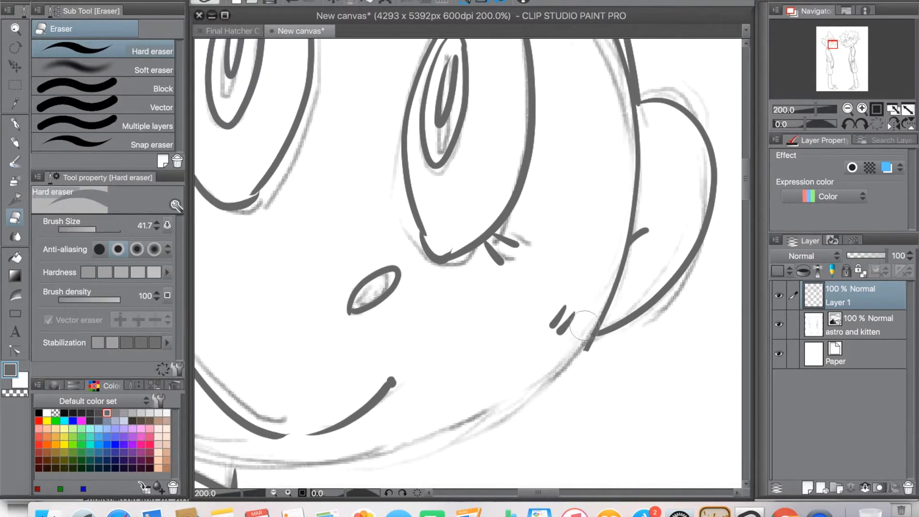
mouse_move(602, 318)
mouse_down()
mouse_move(715, 216)
mouse_move(646, 96)
mouse_move(622, 259)
mouse_move(645, 122)
mouse_up()
scroll(645, 123, down, 3)
scroll(644, 123, left, 2)
key(p)
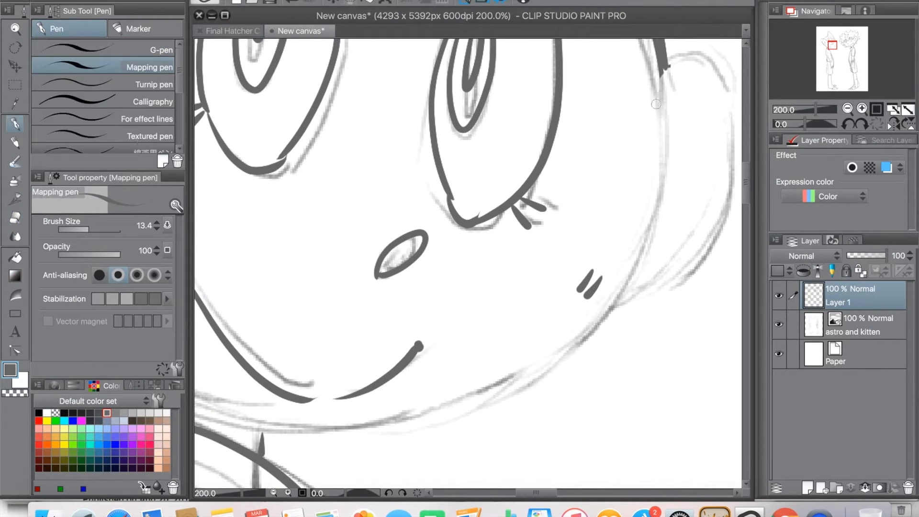
Step: Ink the left-hand character's head edge and jaw curve from beside the ear down toward the chin, redoing uneven strokes
drag(661, 67, 596, 311)
key(ctrl+z)
mouse_move(659, 67)
mouse_down()
mouse_move(585, 329)
mouse_move(649, 262)
mouse_move(465, 376)
mouse_up()
key(ctrl+z)
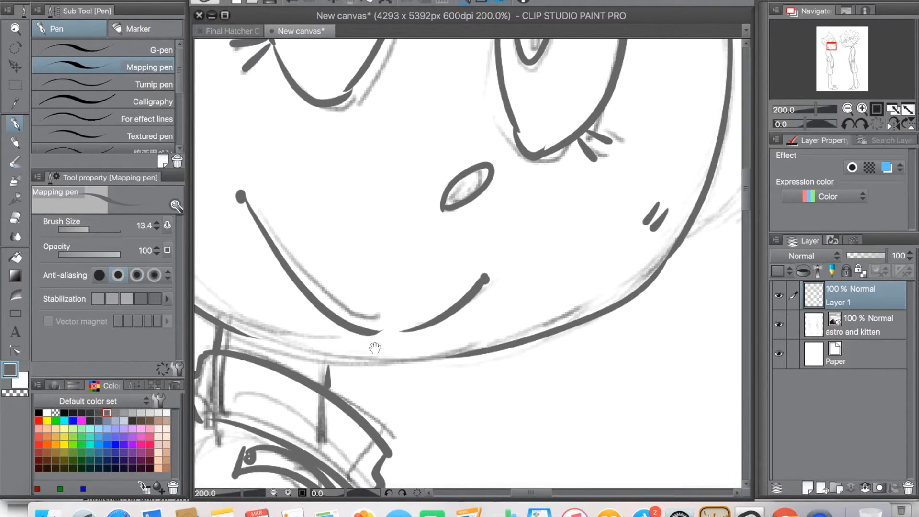
Step: Ink the chin line beneath the mouth so it runs into the jaw curve, undoing and redrawing uneven strokes
drag(391, 374, 447, 365)
drag(352, 345, 528, 342)
drag(468, 316, 402, 356)
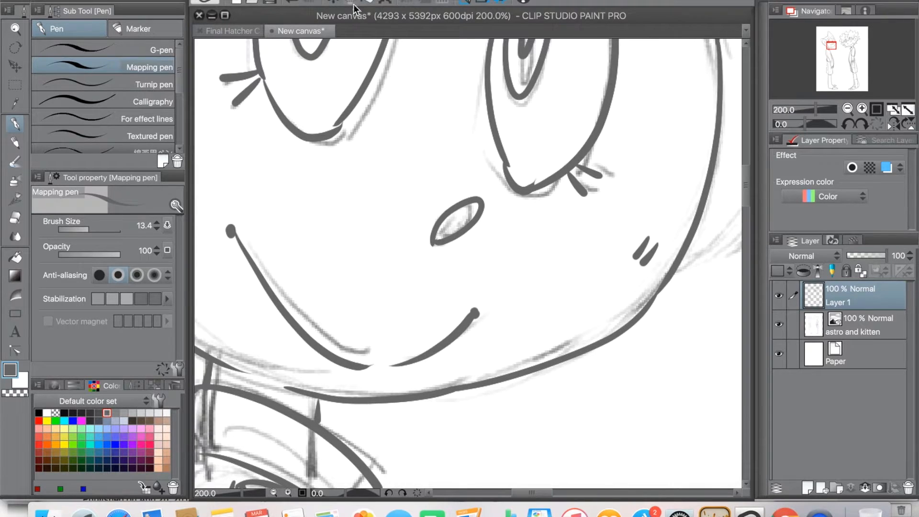
key(super+z)
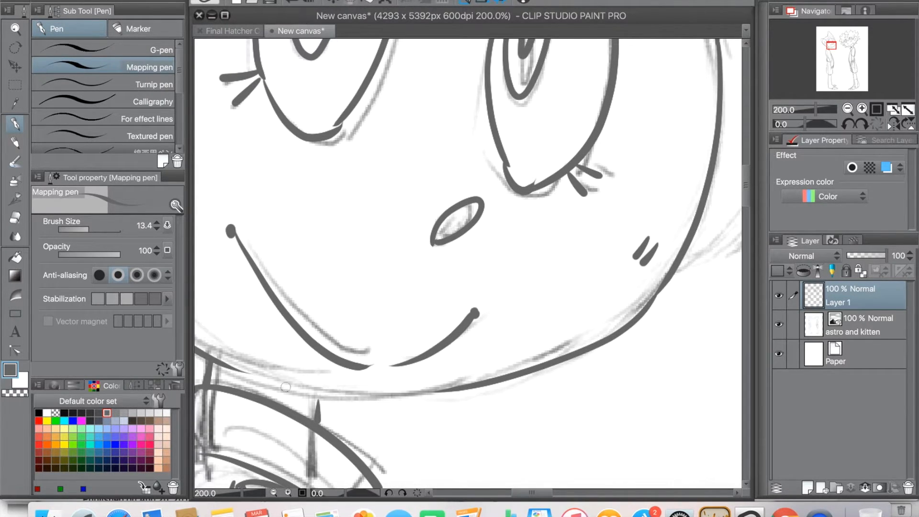
drag(275, 383, 464, 381)
key(super+z)
drag(272, 372, 456, 382)
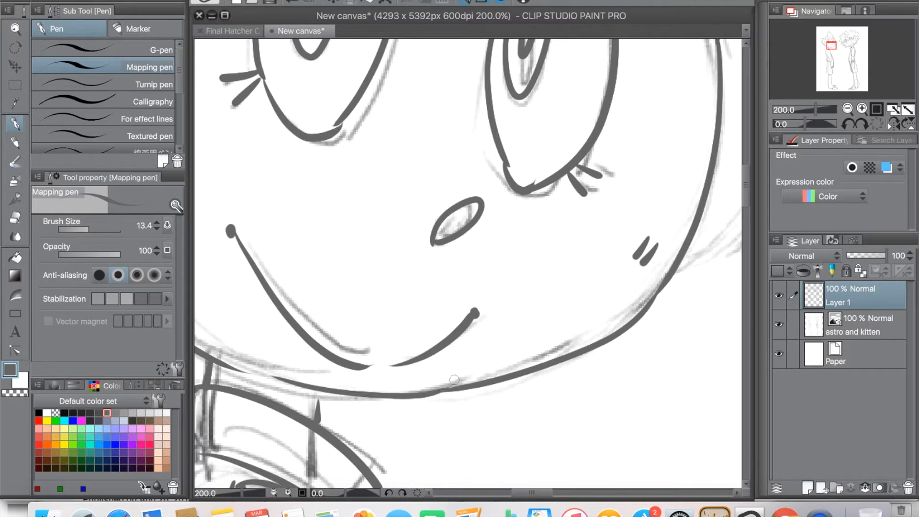
key(super+z)
drag(271, 376, 459, 384)
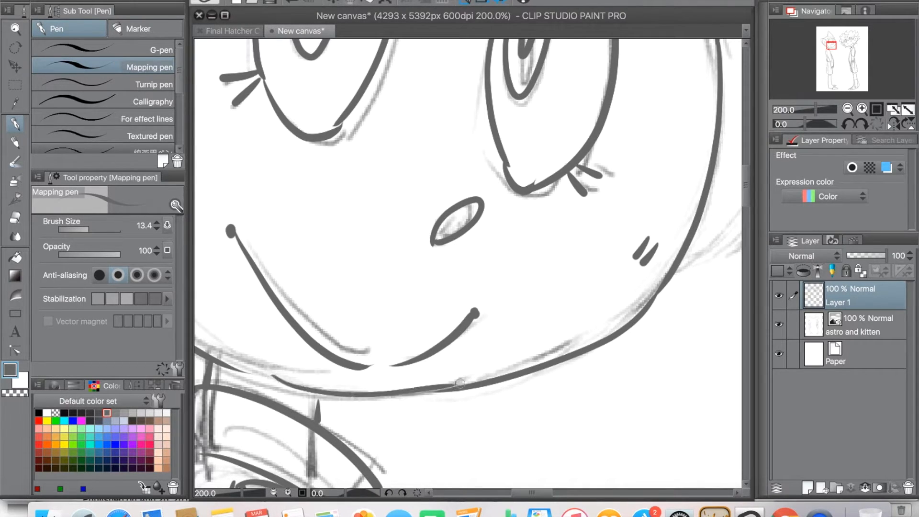
key(super+z)
drag(276, 379, 478, 391)
click(293, 2)
drag(289, 385, 458, 381)
scroll(339, 269, up, 3)
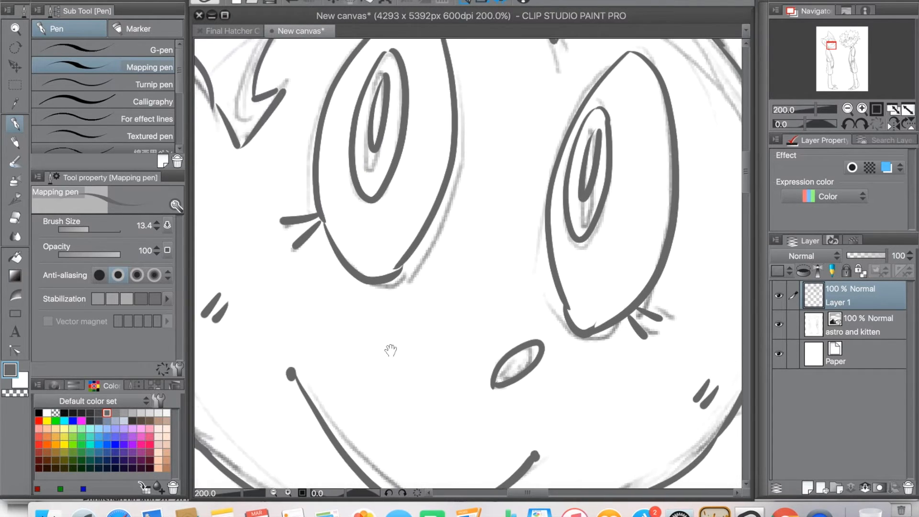
scroll(392, 349, down, 4)
click(293, 2)
drag(520, 351, 358, 336)
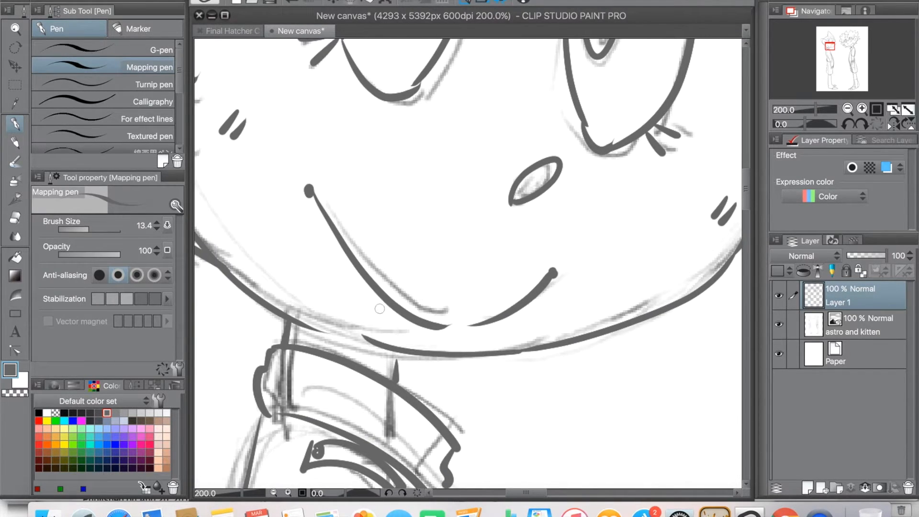
Step: Ink short hatching lines on the neck between the chin and the collar
scroll(352, 287, up, 3)
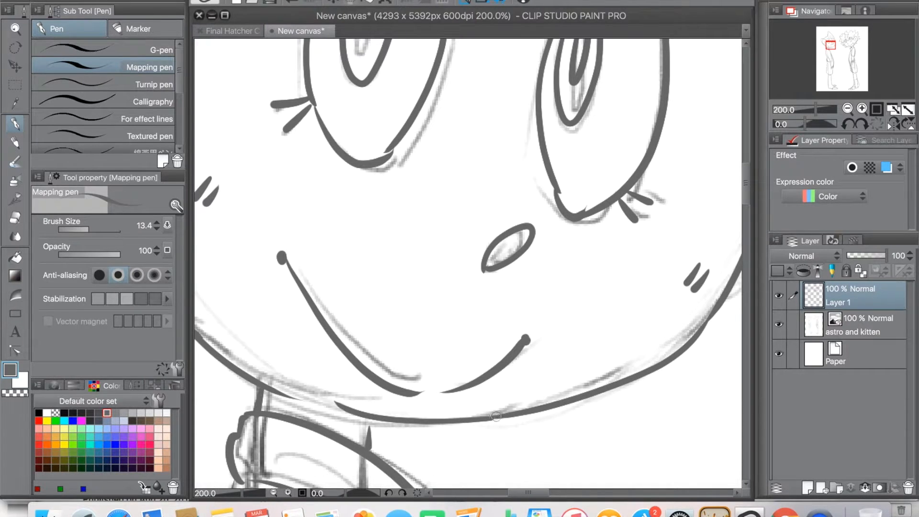
scroll(600, 331, right, 5)
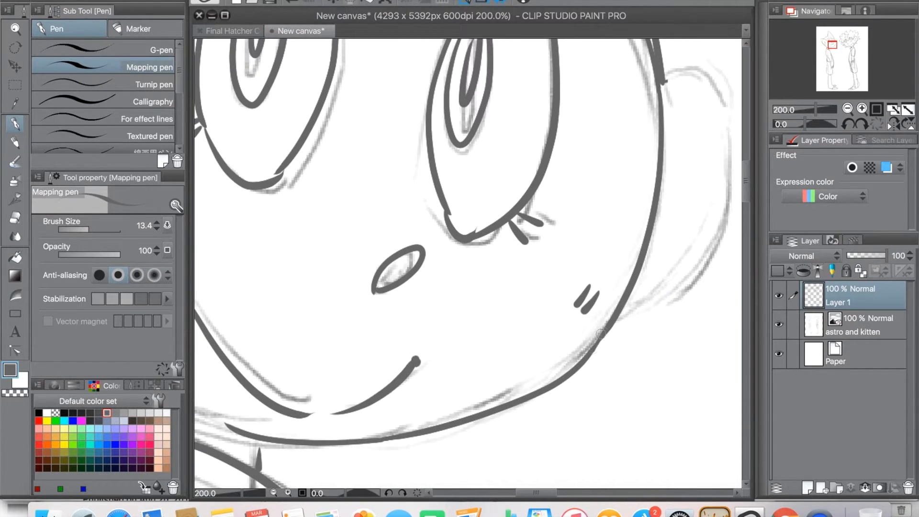
drag(401, 295, 552, 321)
drag(406, 466, 404, 488)
drag(342, 387, 330, 274)
drag(368, 347, 375, 372)
scroll(359, 432, down, 5)
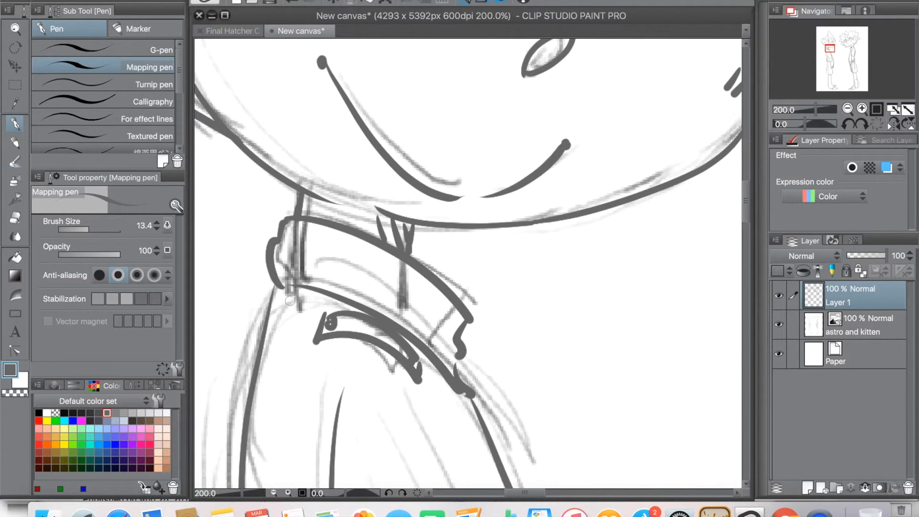
Step: Ink the left-hand character's right ear outline with its inner fold against the head's edge
click(274, 494)
click(274, 493)
click(275, 493)
click(274, 493)
click(275, 494)
drag(516, 282, 477, 339)
click(287, 493)
click(288, 493)
click(288, 493)
drag(484, 142, 469, 244)
Step: Hide the "astro and kitten" sketch layer and look over the inked lines of both characters
click(779, 324)
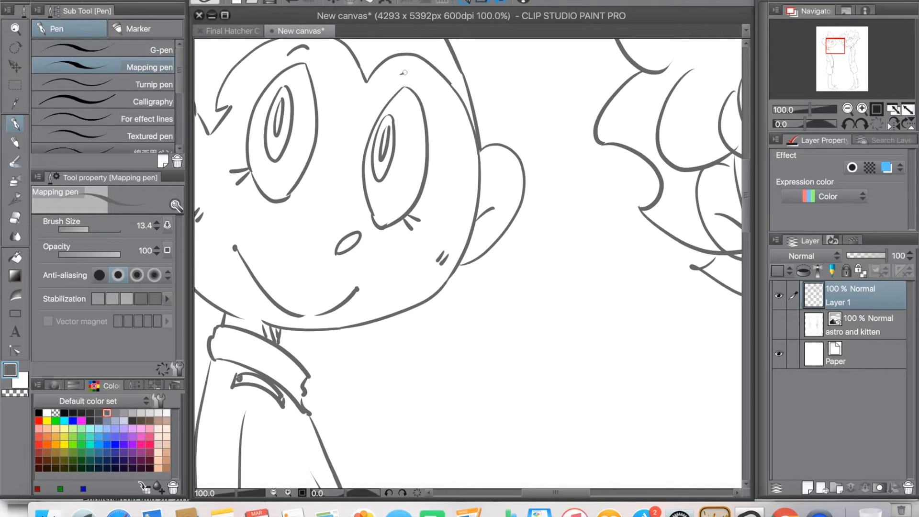
click(275, 492)
click(274, 492)
click(274, 493)
drag(497, 324, 444, 46)
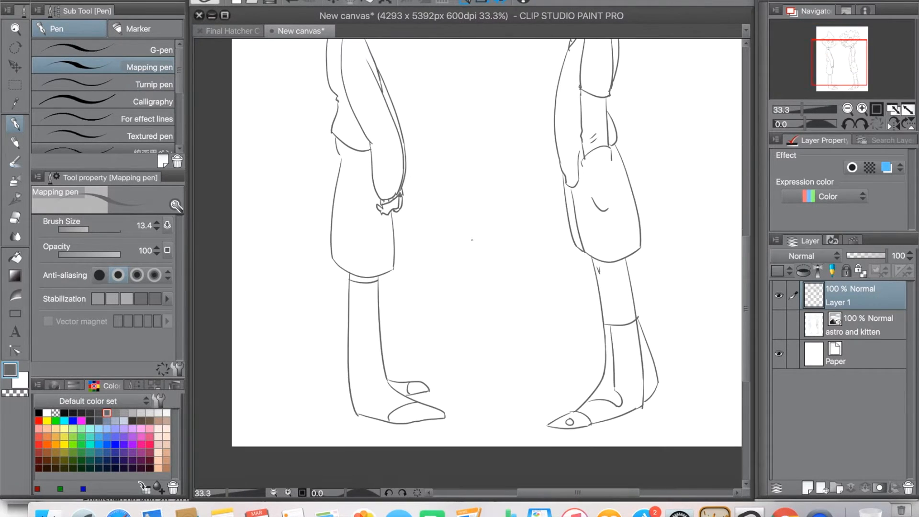
drag(581, 170, 413, 286)
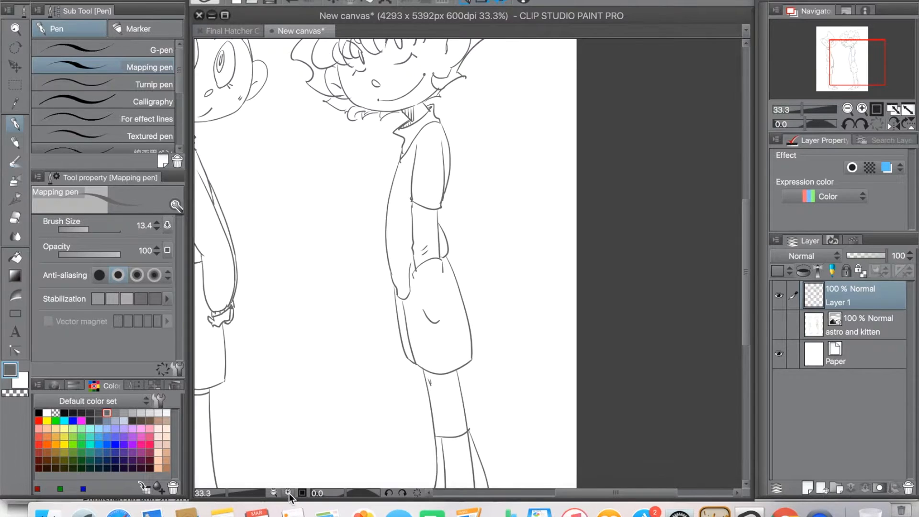
click(288, 492)
click(289, 493)
click(288, 493)
drag(311, 328, 346, 295)
scroll(314, 355, up, 3)
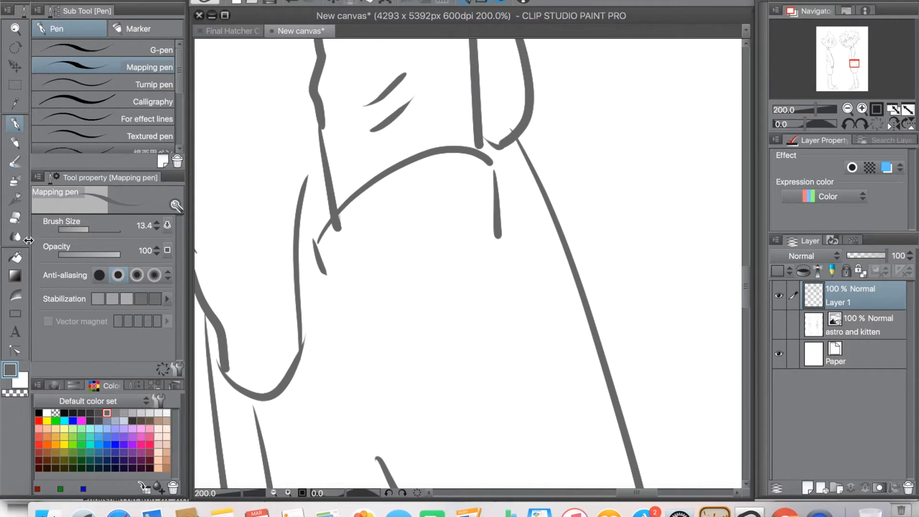
Step: Redraw the left-hand character's hand below the cuff with its side edges, wavy fingertips and thumb, using the Mapping pen
key(e)
drag(349, 225, 594, 146)
drag(322, 301, 708, 250)
mouse_move(206, 356)
mouse_down()
mouse_move(519, 351)
mouse_move(473, 229)
mouse_up()
mouse_move(351, 228)
mouse_down()
mouse_move(406, 248)
mouse_move(484, 232)
mouse_move(514, 242)
mouse_move(424, 281)
mouse_move(519, 189)
mouse_move(526, 226)
mouse_move(468, 292)
mouse_up()
click(19, 126)
click(270, 4)
mouse_move(513, 174)
mouse_down()
mouse_move(536, 302)
mouse_move(508, 281)
mouse_up()
mouse_move(500, 285)
mouse_down()
mouse_move(485, 306)
mouse_move(432, 316)
mouse_move(419, 336)
mouse_up()
drag(400, 229, 410, 331)
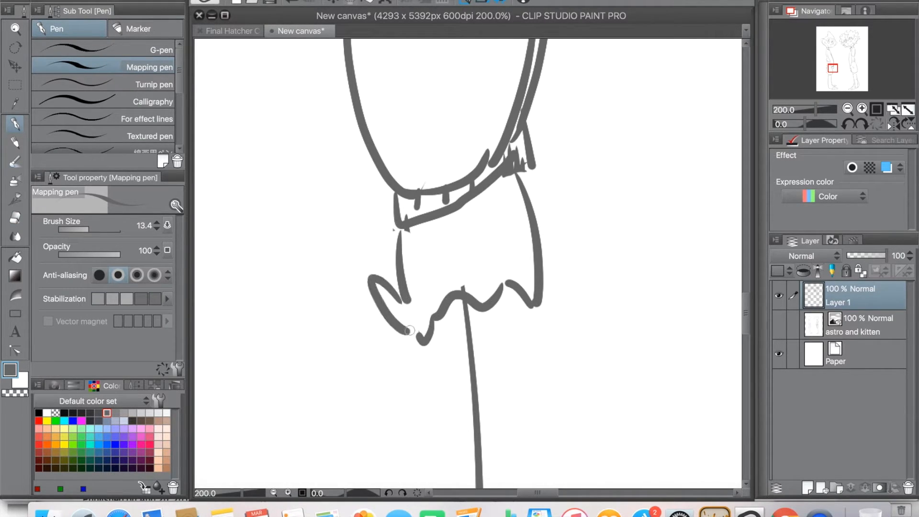
Step: Add the wrist edge and curved lower hand line, erase the shorts line crossing the hand, and close the gap near the thumb
drag(535, 171, 530, 245)
drag(444, 311, 532, 307)
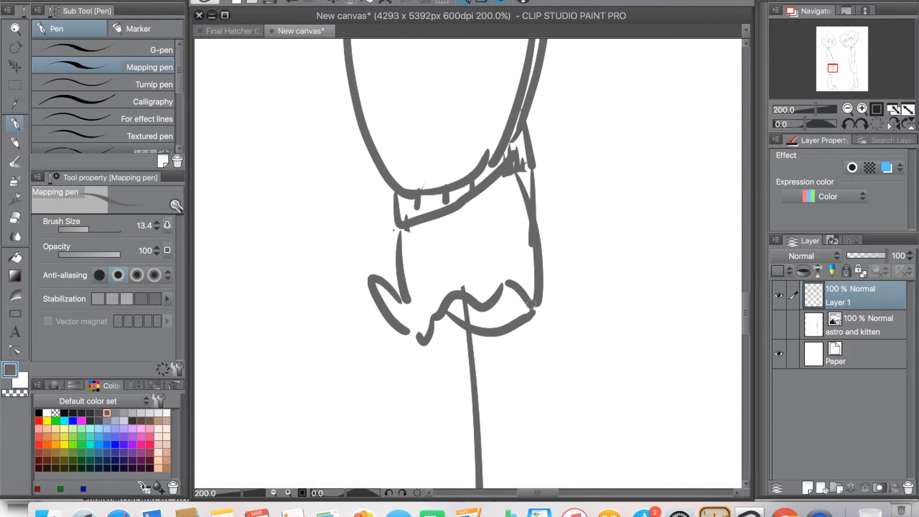
click(15, 219)
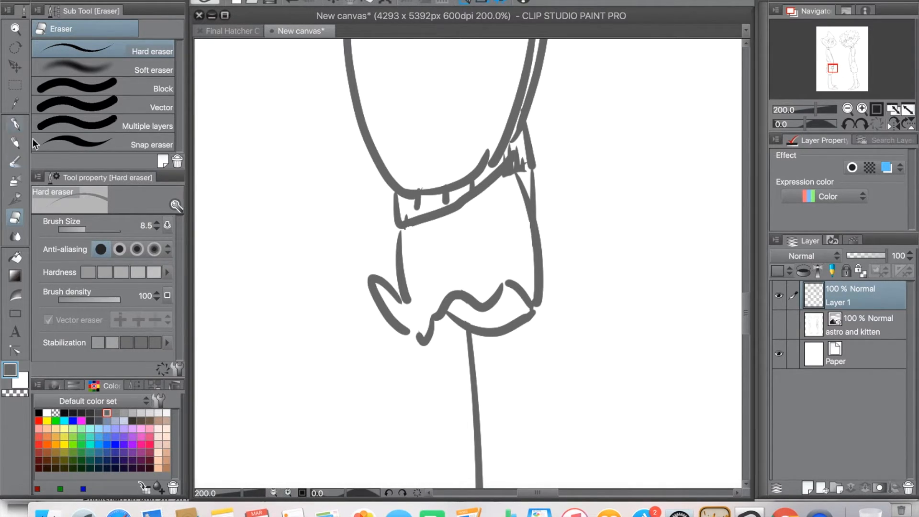
key(p)
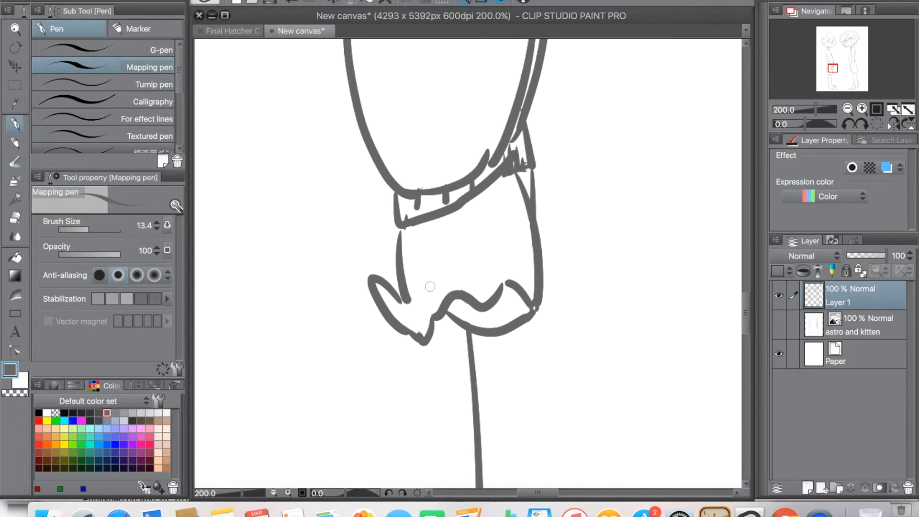
Step: Look over both inked figures from the heads down to the right-hand character's legs and shoes
click(273, 492)
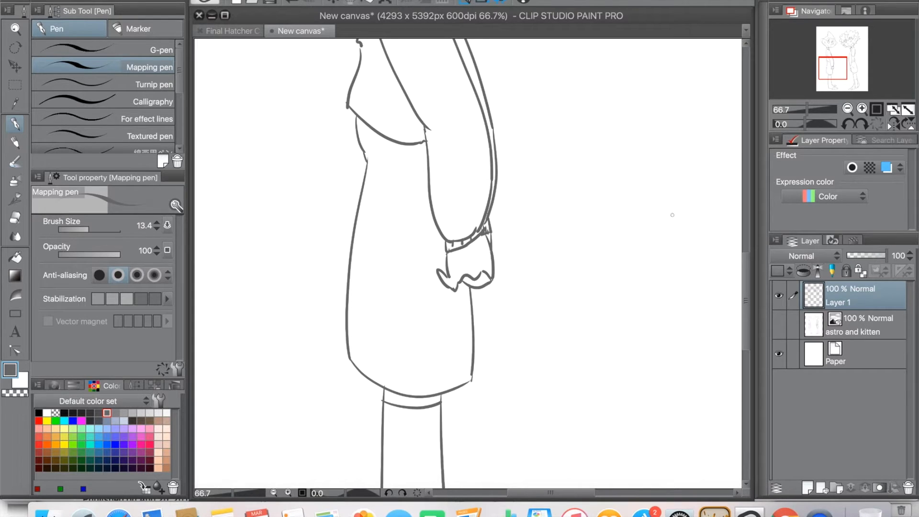
click(273, 492)
click(274, 492)
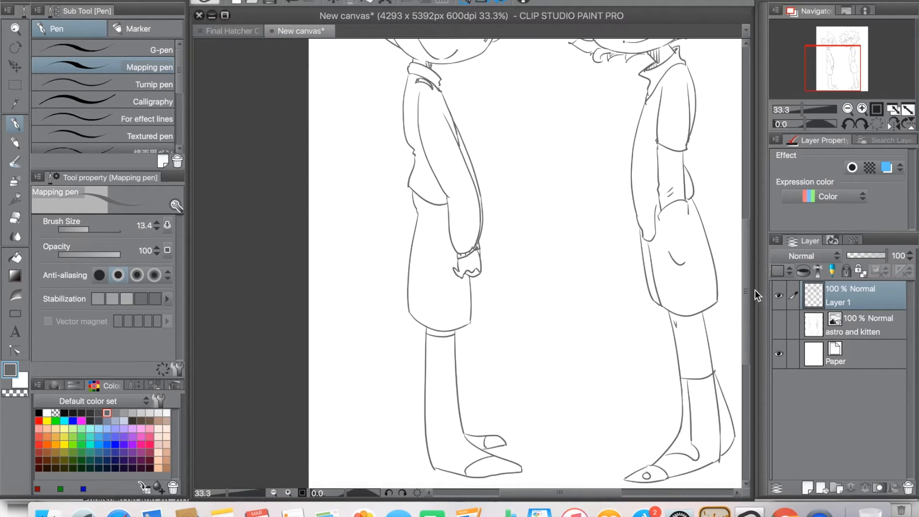
scroll(750, 235, up, 5)
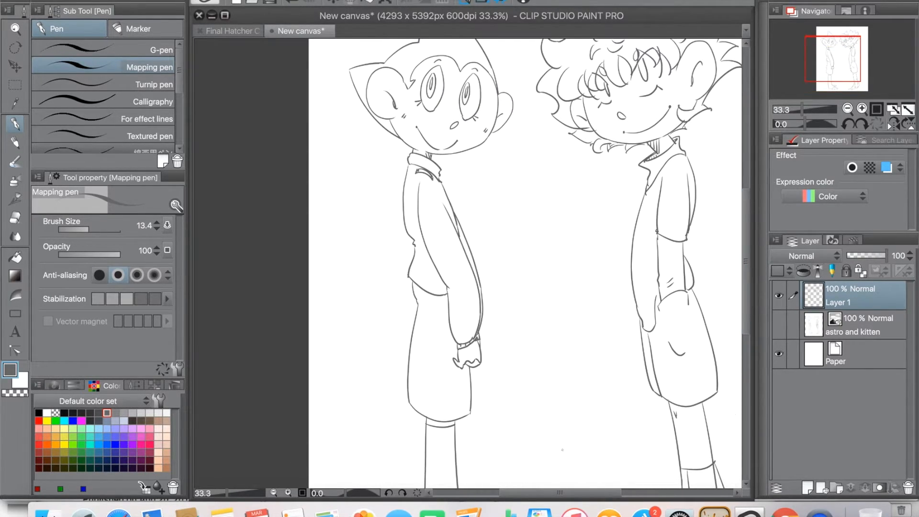
scroll(537, 487, right, 1)
scroll(537, 486, right, 2)
scroll(740, 334, down, 5)
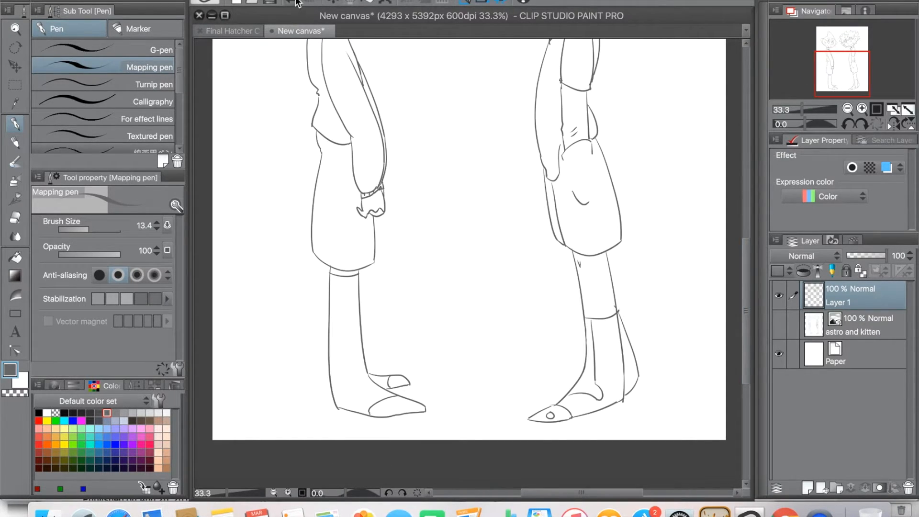
double_click(289, 492)
drag(577, 494, 616, 496)
drag(748, 316, 750, 349)
Step: Create a new raster layer between the "astro and kitten" sketch and Layer 1
key(e)
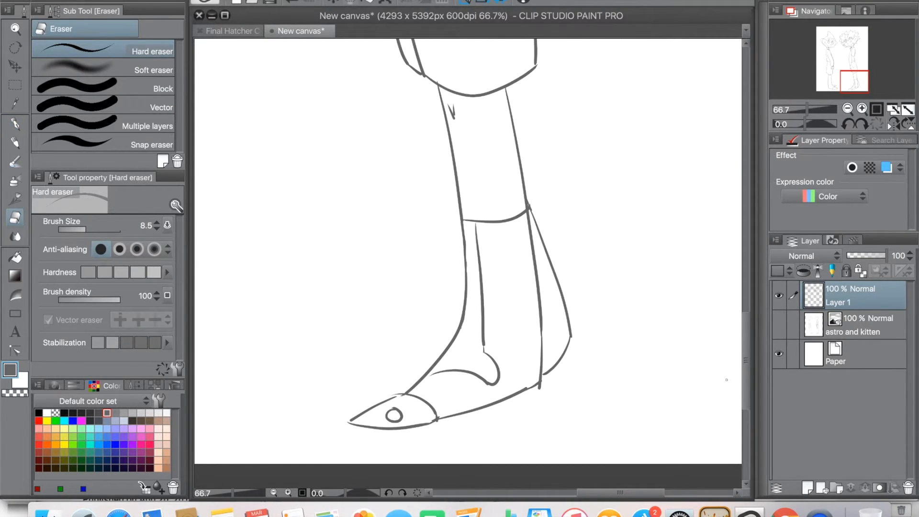
click(873, 325)
click(809, 488)
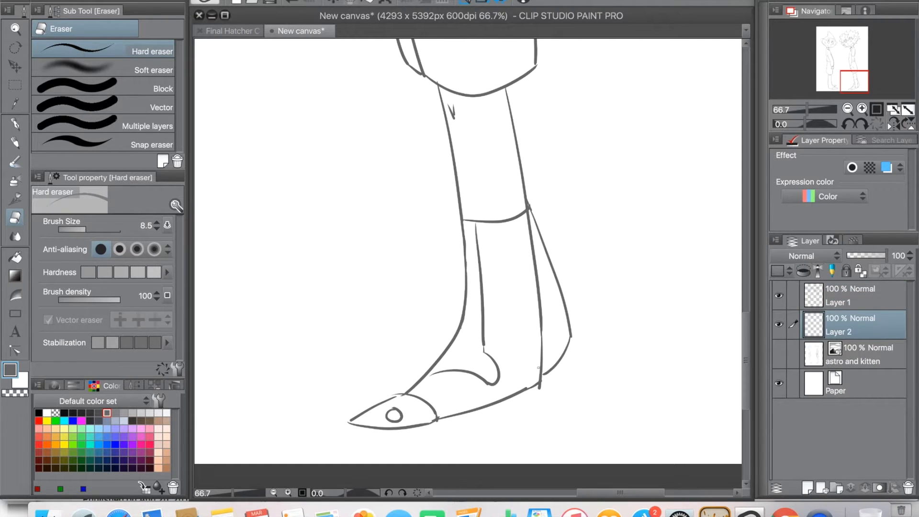
Step: Sample the dark colour of the black sleeve in the Final Hatcher Cover wip canvas and return to New canvas
drag(748, 337, 740, 215)
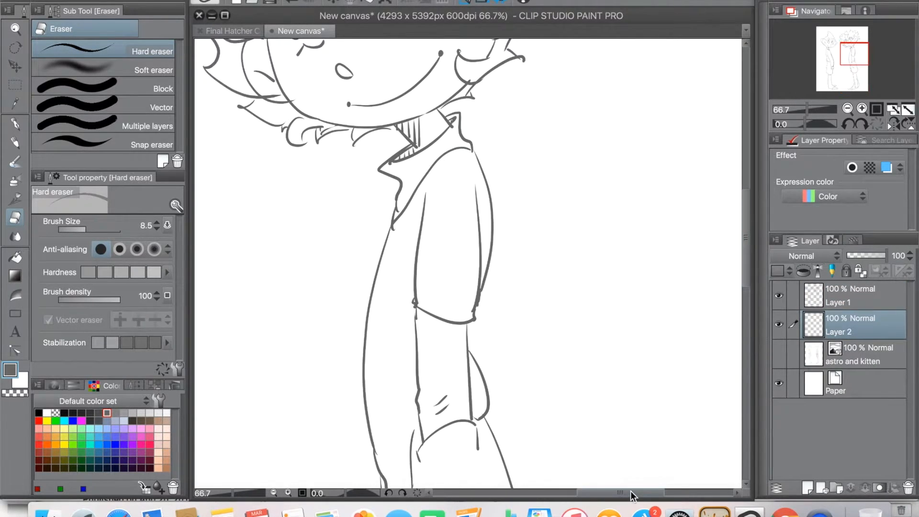
drag(631, 492, 604, 492)
drag(743, 289, 743, 232)
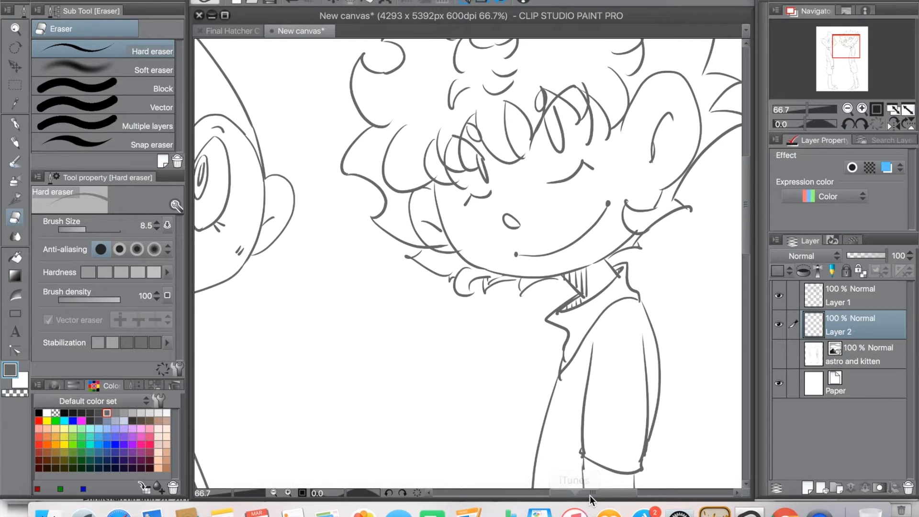
click(225, 30)
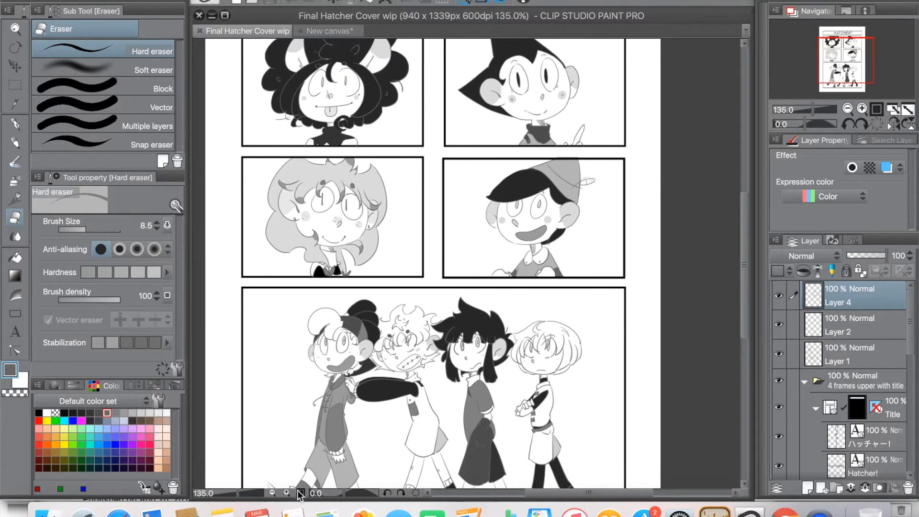
click(287, 492)
click(287, 493)
click(286, 493)
drag(743, 266, 740, 335)
drag(579, 496, 544, 492)
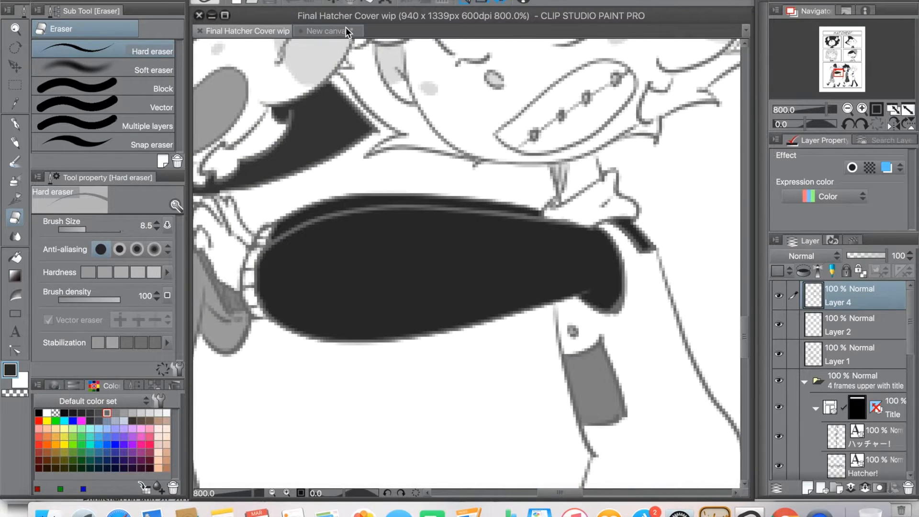
click(344, 31)
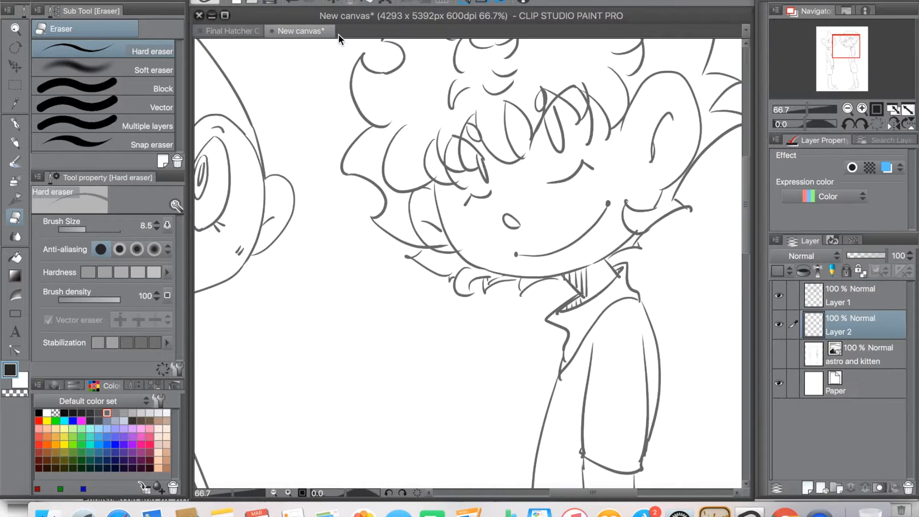
Step: Fill the right-hand character's collar and forearm with the dark colour on Layer 2, using the All layers fill
click(16, 258)
click(621, 294)
drag(748, 237, 745, 283)
click(627, 279)
Step: Close the gap between the right-hand character's hand line and forearm on Layer 1 with the grey Mapping pen
drag(750, 238, 747, 292)
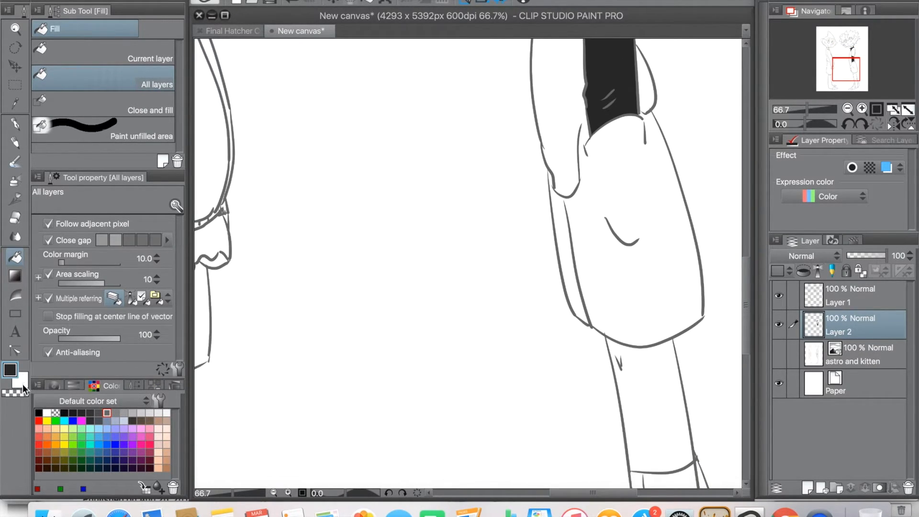
click(22, 383)
key(p)
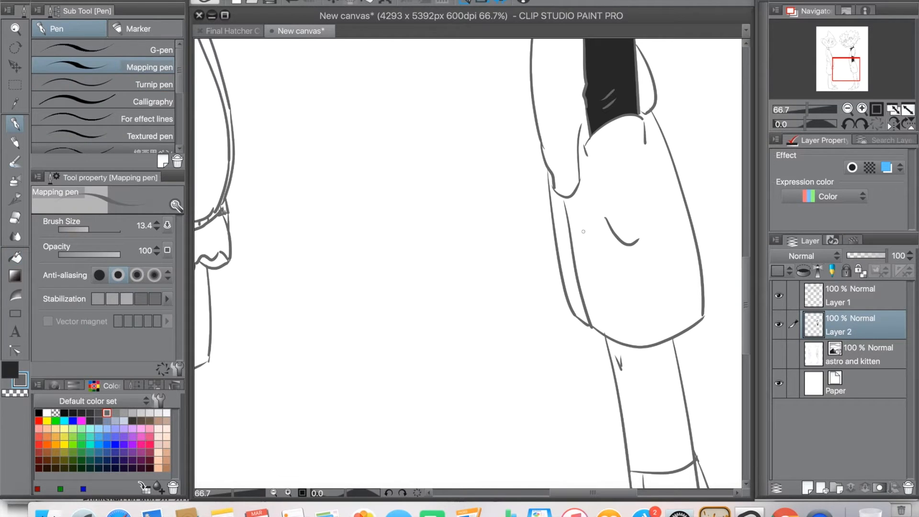
click(855, 296)
click(288, 493)
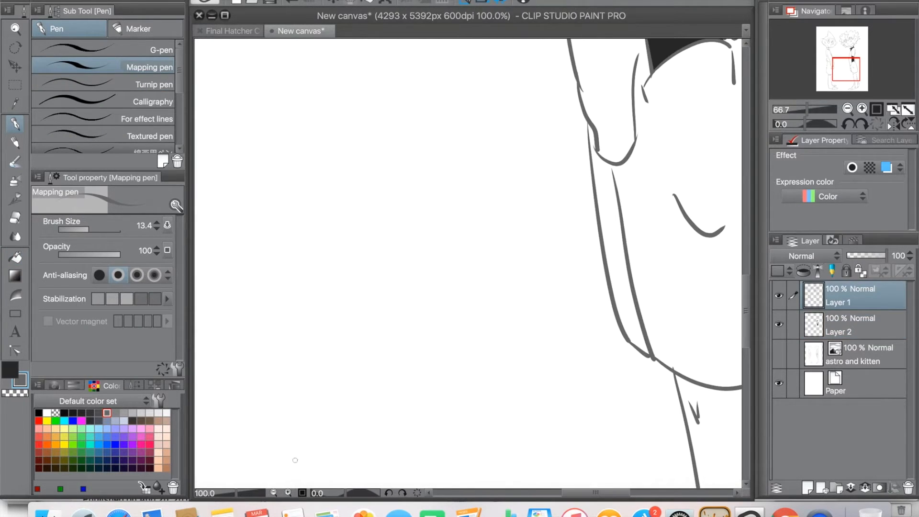
drag(606, 492, 626, 491)
drag(748, 290, 748, 269)
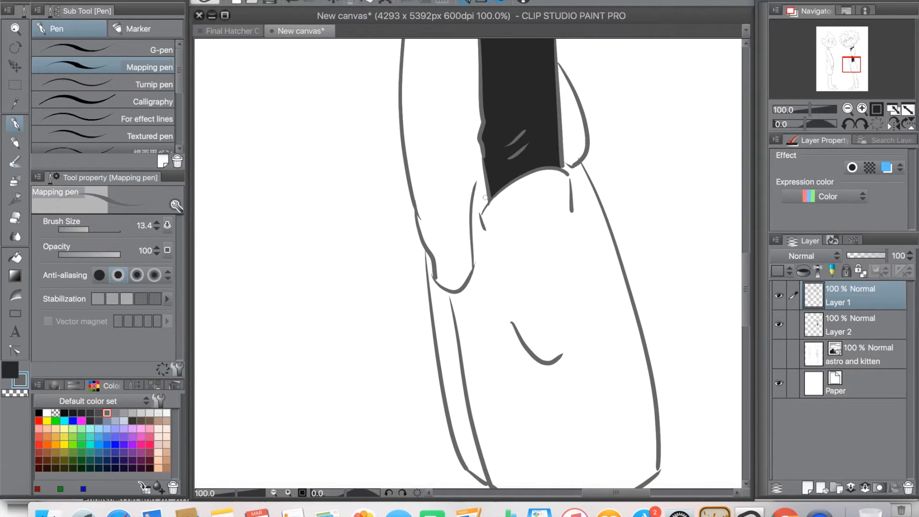
Step: Fill the right-hand character's shorts with the dark colour on Layer 2
click(835, 324)
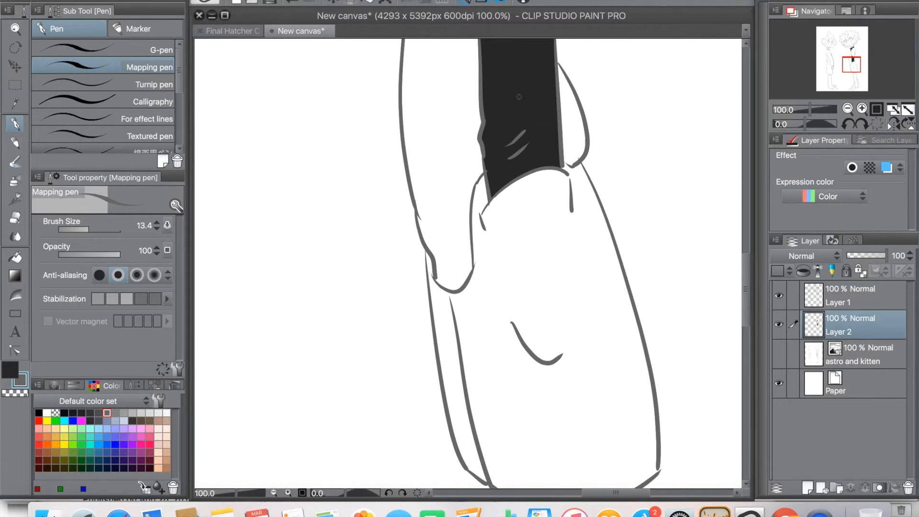
click(19, 256)
click(531, 293)
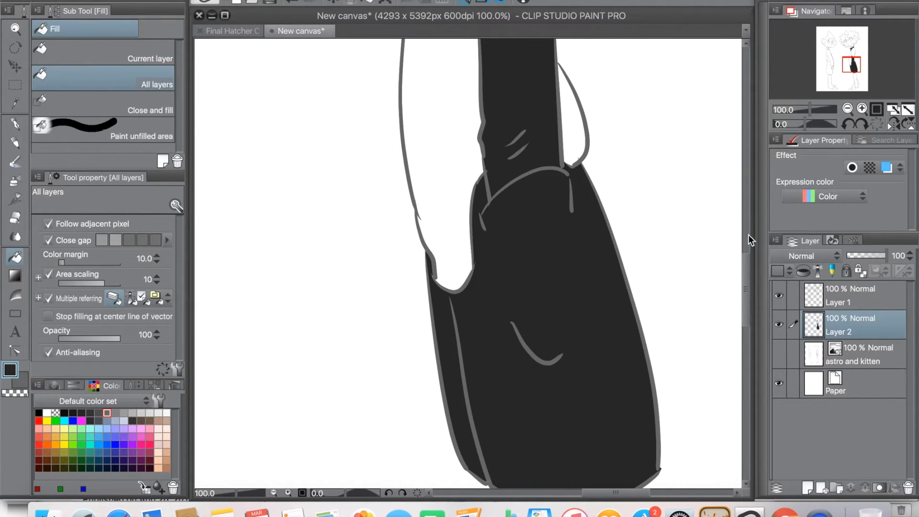
Step: Fill the right-hand character's sock, boot panels and the small circle on the toe with the dark colour on Layer 2
drag(748, 291, 750, 394)
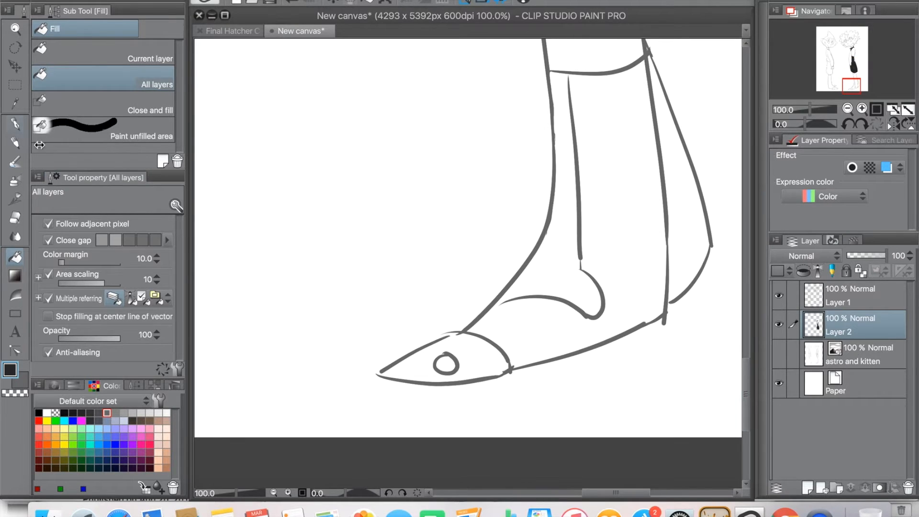
click(15, 124)
click(15, 257)
click(624, 233)
click(694, 235)
click(448, 361)
Step: Fill the inside of the right-hand character's collar with a dark grey from the colour set
drag(750, 368, 751, 167)
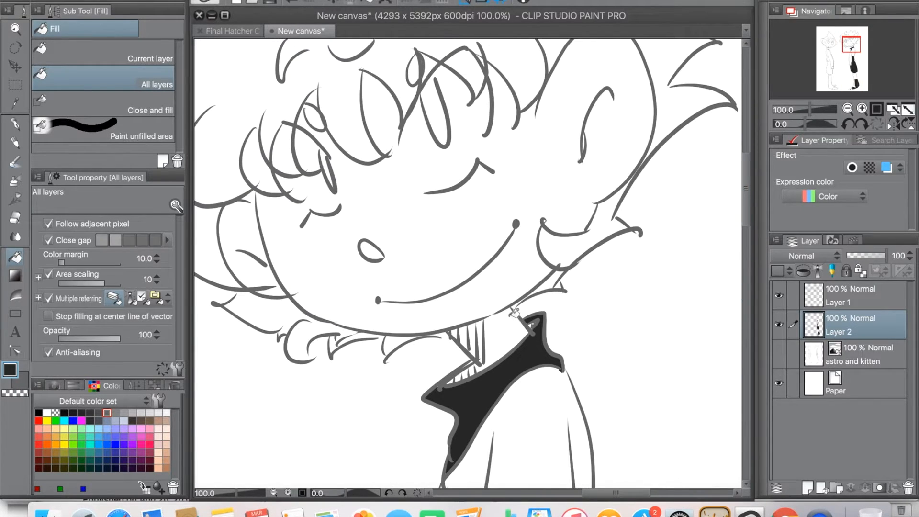
click(20, 380)
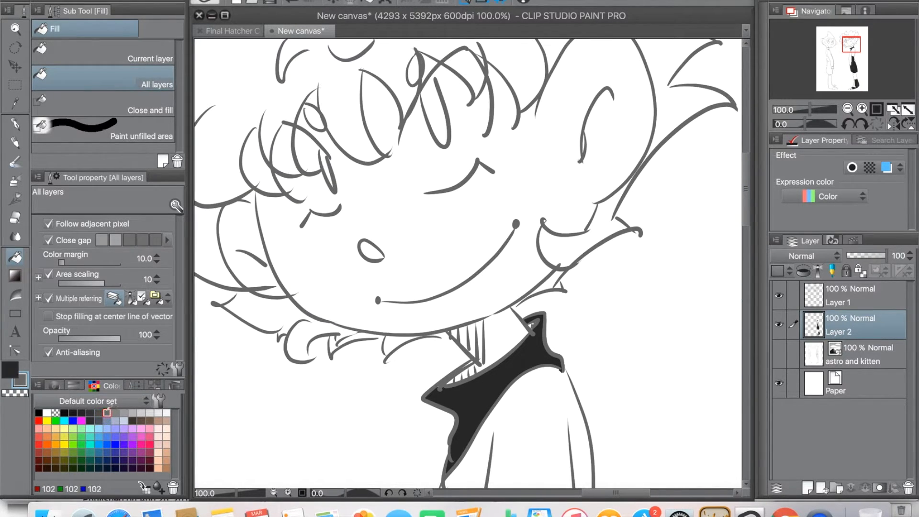
click(471, 370)
click(472, 371)
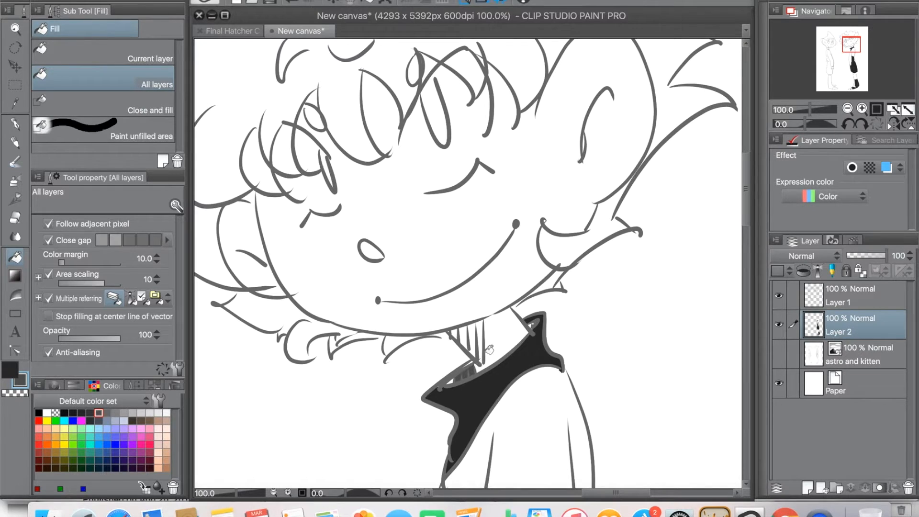
click(451, 382)
click(17, 127)
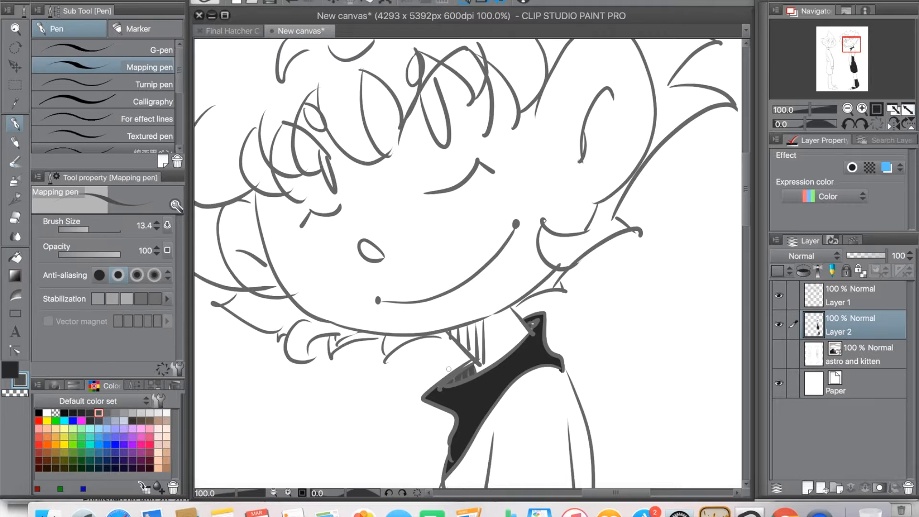
Step: Fill the two small ovals above the right-hand character's eyes with the dark grey
click(14, 259)
drag(640, 494, 628, 493)
drag(747, 214, 748, 203)
click(508, 140)
click(405, 187)
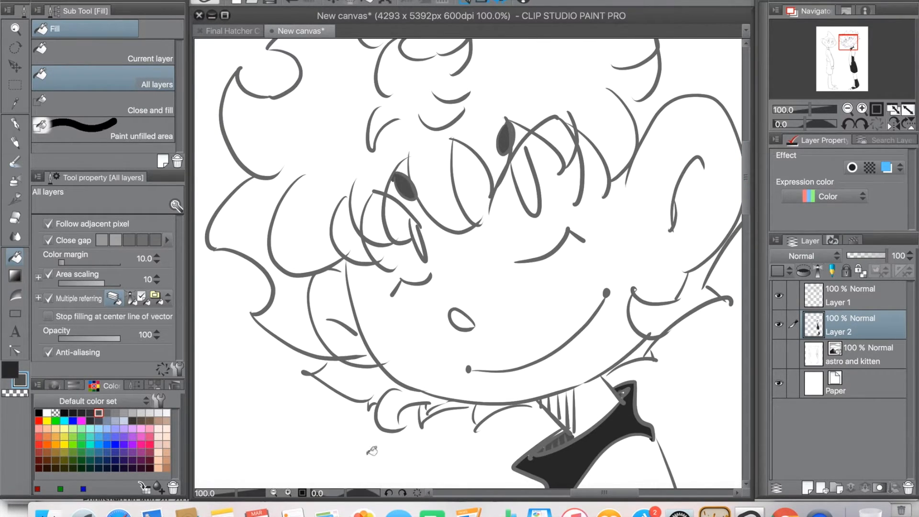
Step: Sample the near-black hair colour of the pointy-haired character in the Final Hatcher Cover wip canvas
click(15, 217)
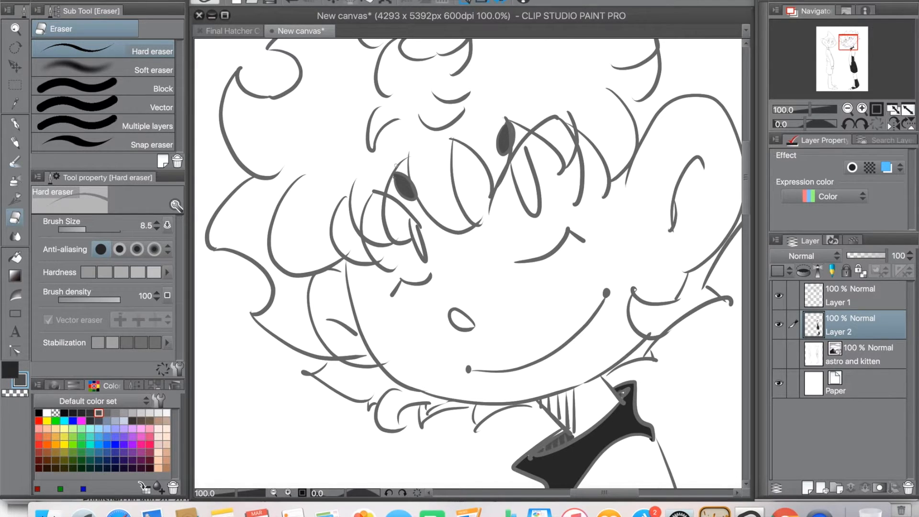
mouse_move(756, 215)
mouse_down()
mouse_move(753, 328)
mouse_move(754, 200)
mouse_up()
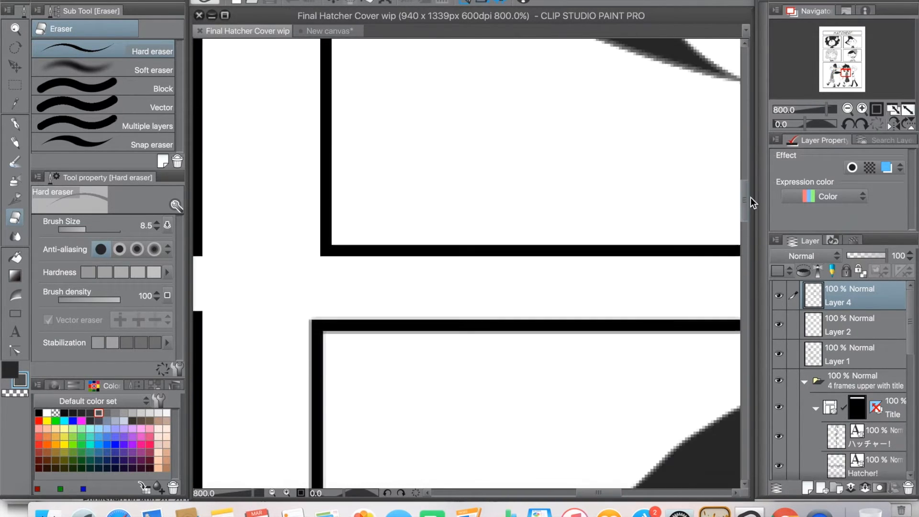
drag(751, 198, 751, 163)
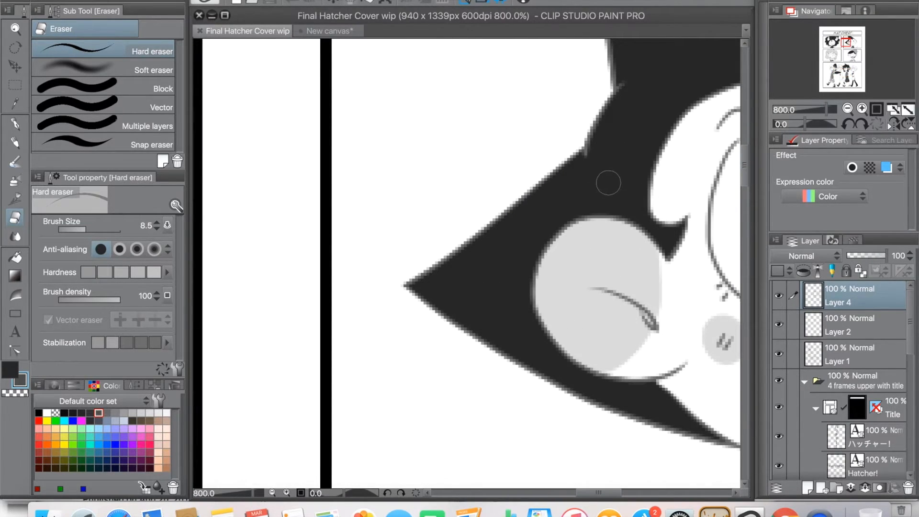
drag(608, 492, 636, 492)
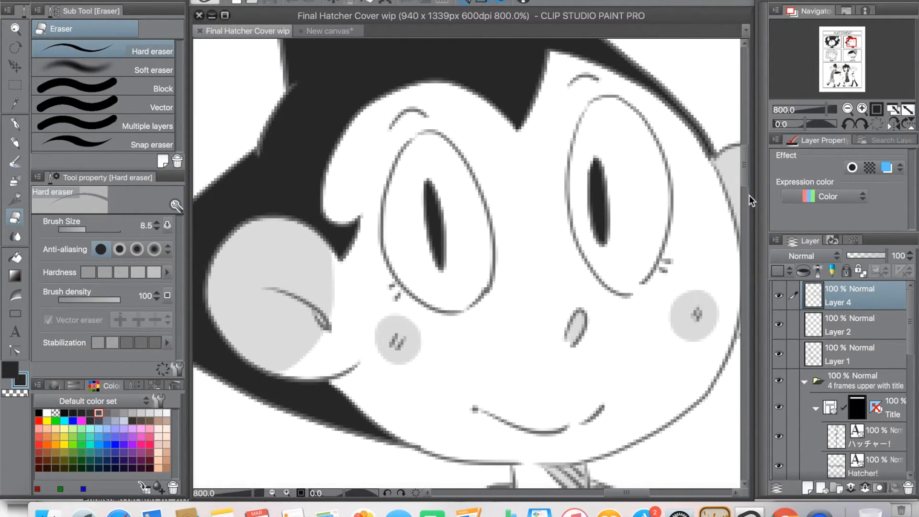
drag(747, 178, 747, 197)
Step: Return to New canvas and fill the left-hand character's hair with the sampled near-black, using the All layers fill
click(327, 31)
drag(567, 492, 532, 493)
click(15, 258)
click(385, 216)
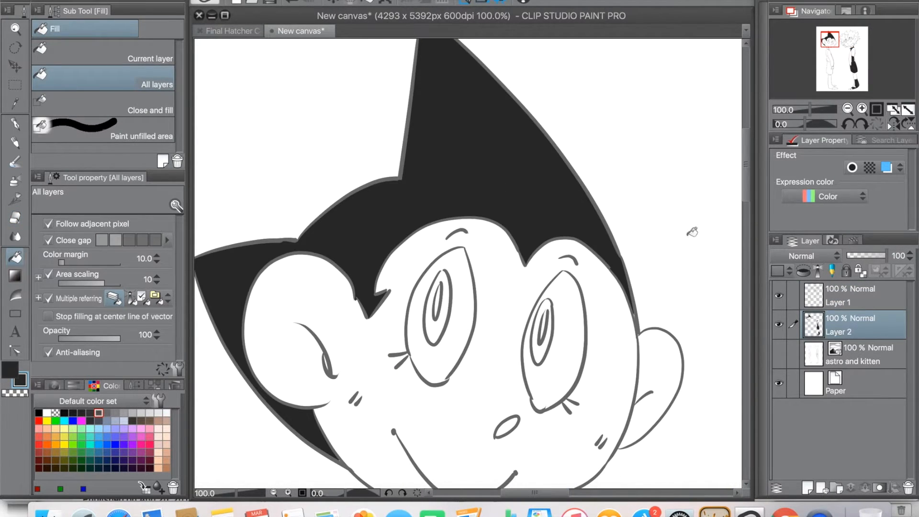
Step: Sample the dark grey collar colour in Final Hatcher Cover wip and fill the left-hand character's collar, shoulder strap and lower garment in New canvas
drag(748, 191, 751, 257)
click(240, 30)
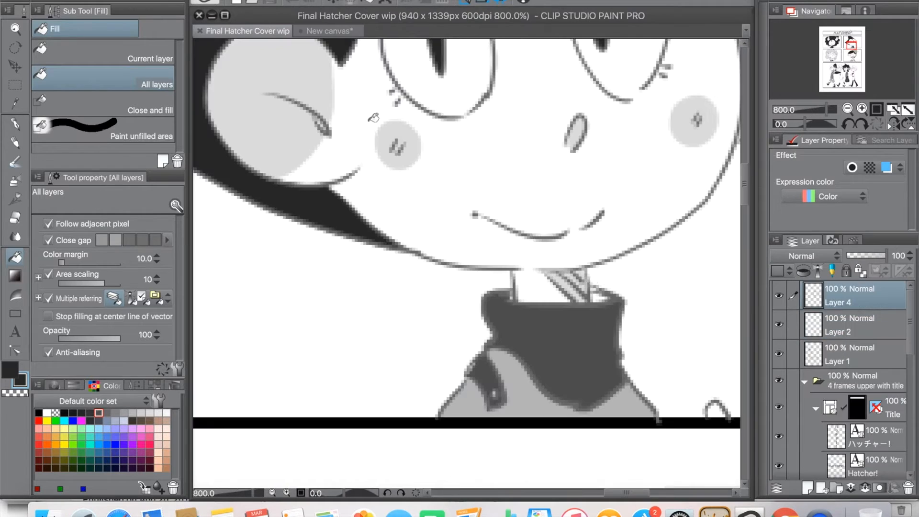
click(332, 31)
click(436, 163)
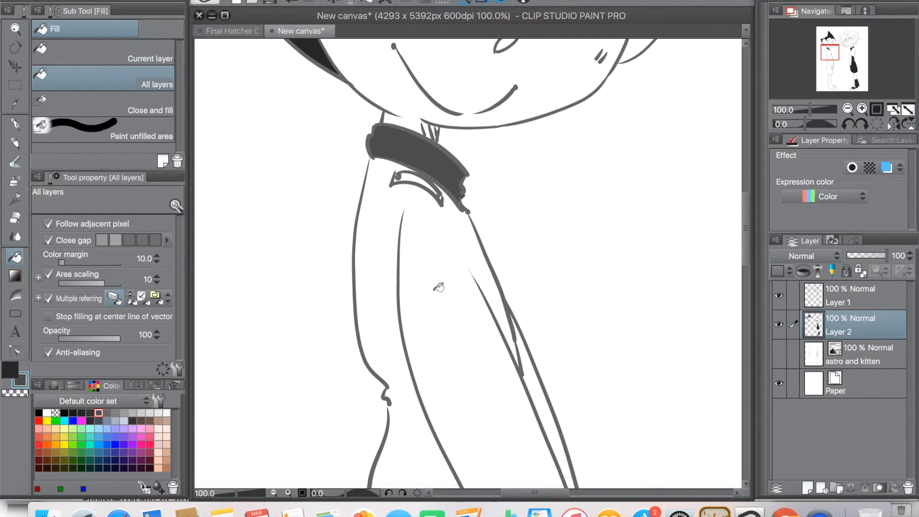
click(430, 180)
drag(748, 229, 730, 343)
click(516, 264)
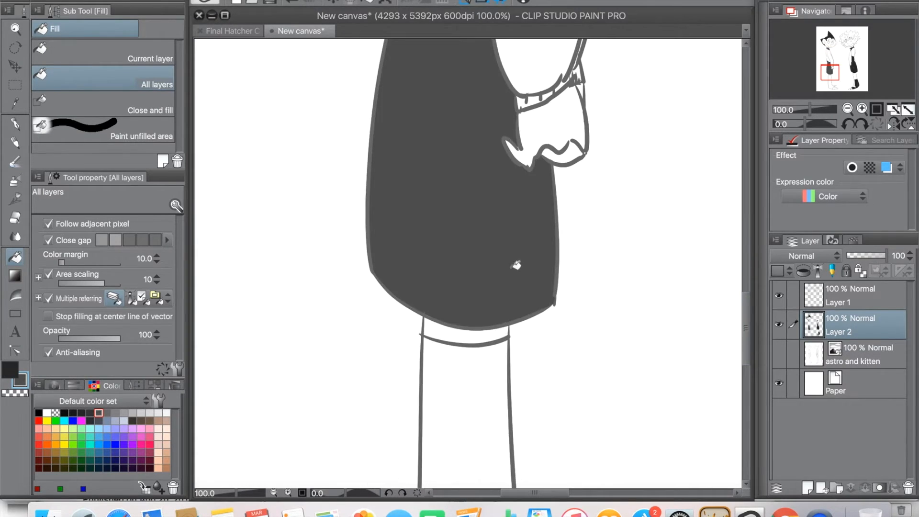
Step: Sample the light grey top colour in Final Hatcher Cover wip, fill the left-hand character's jacket with it, and fill the cuff dark grey
drag(747, 307, 749, 196)
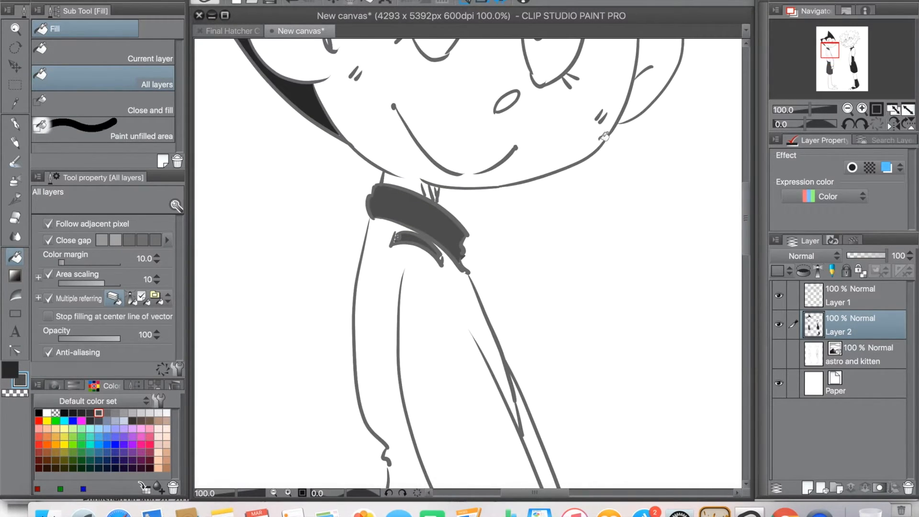
click(235, 31)
click(330, 31)
click(385, 292)
drag(753, 234, 747, 302)
click(532, 292)
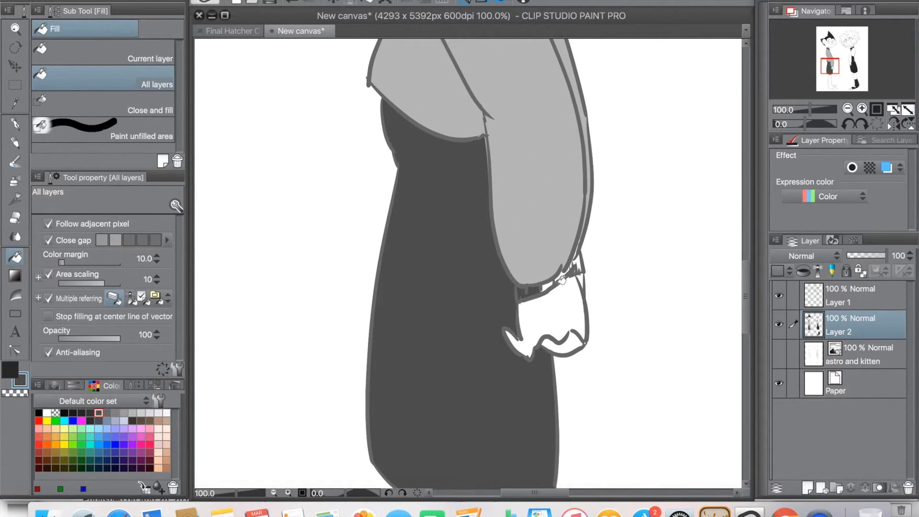
Step: Fill the left-hand character's boots with a near-black from the colour set
drag(747, 268, 741, 152)
click(81, 413)
click(465, 423)
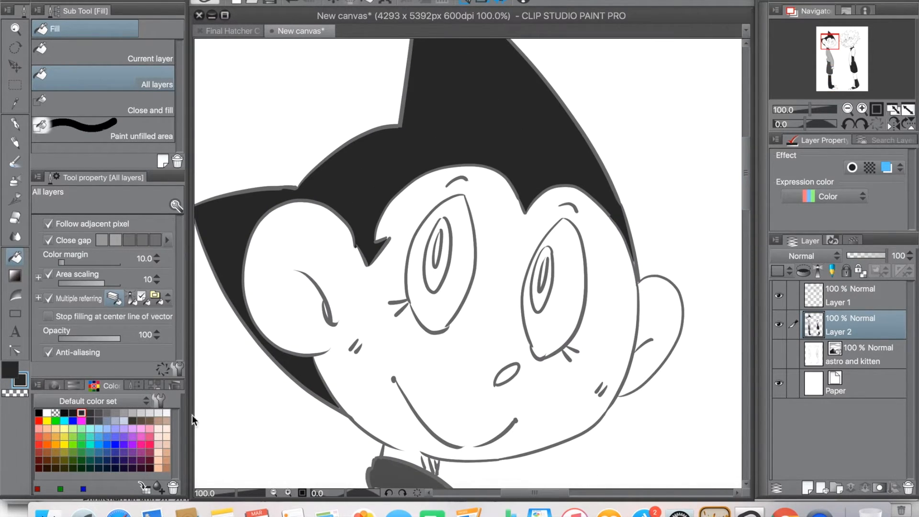
Step: Fill the irises of the left-hand character's eyes with a light grey from the colour set
click(140, 413)
click(438, 272)
click(551, 296)
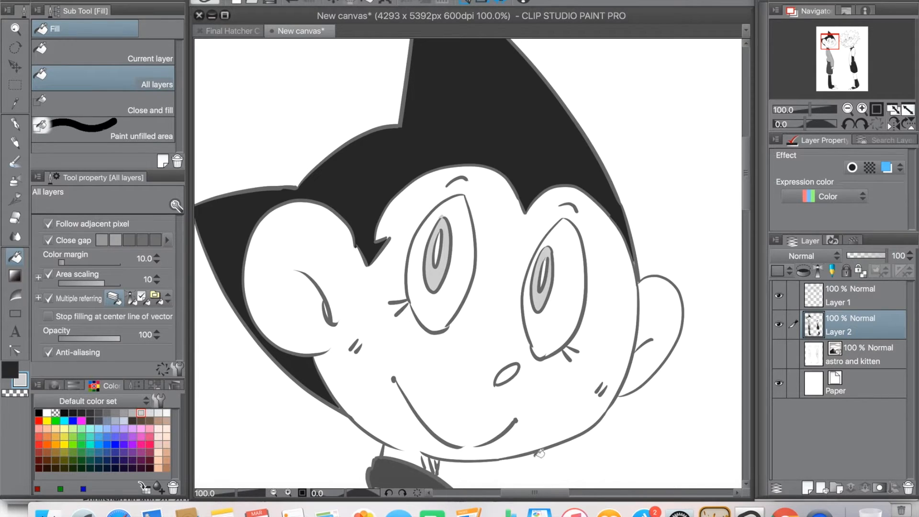
Step: Fill both of the right-hand character's eyes with light grey on Layer 2, closing the open eye outline with the Mapping pen
drag(546, 491, 603, 491)
click(519, 254)
click(631, 208)
key(ctrl+z)
click(16, 124)
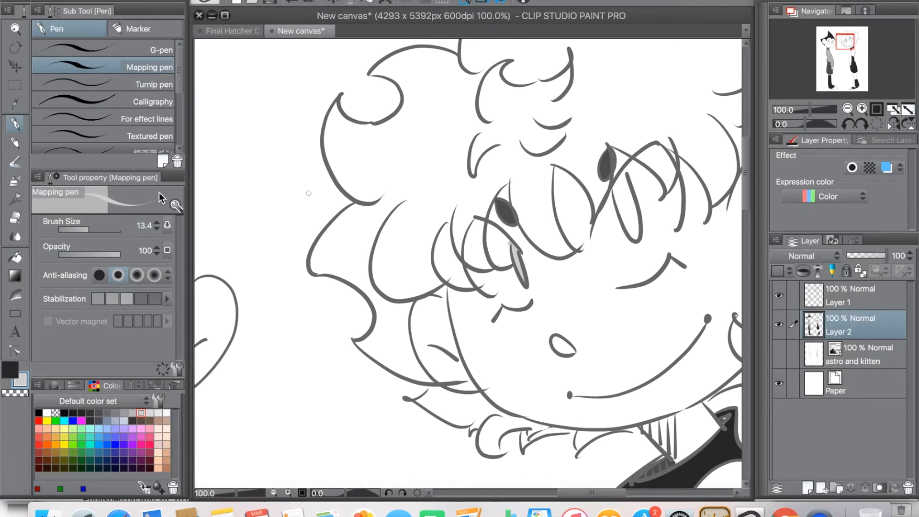
click(17, 258)
click(622, 192)
Step: Erase the stray line ends at the right-hand character's jaw and eye on Layer 1 with the Hard eraser, and reselect Layer 2
click(16, 217)
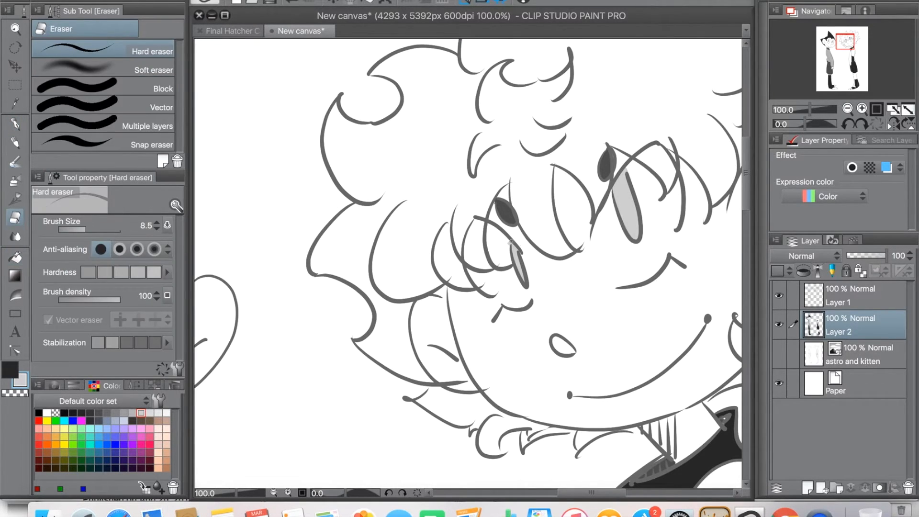
click(817, 297)
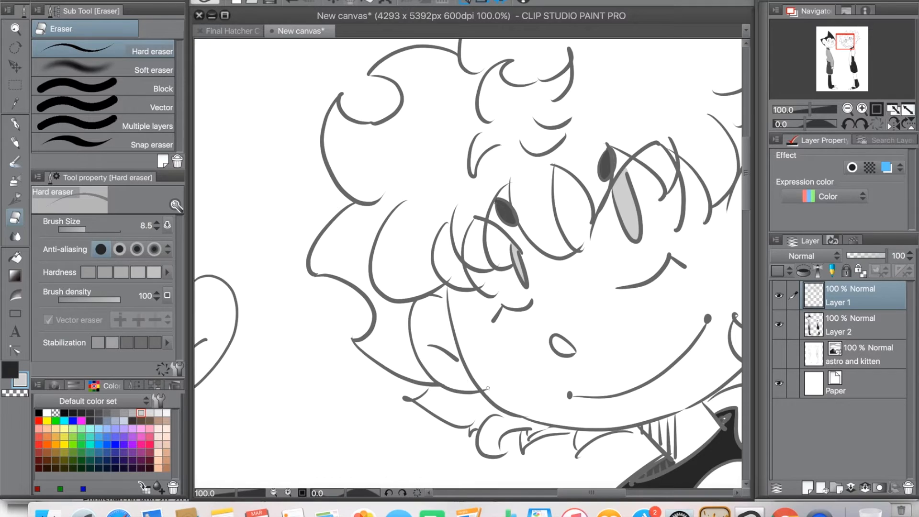
click(830, 322)
Step: Draw light grey shading borders across both of the right-hand character's ears with the Mapping pen, and fill the ears and nose light grey
drag(575, 493, 592, 493)
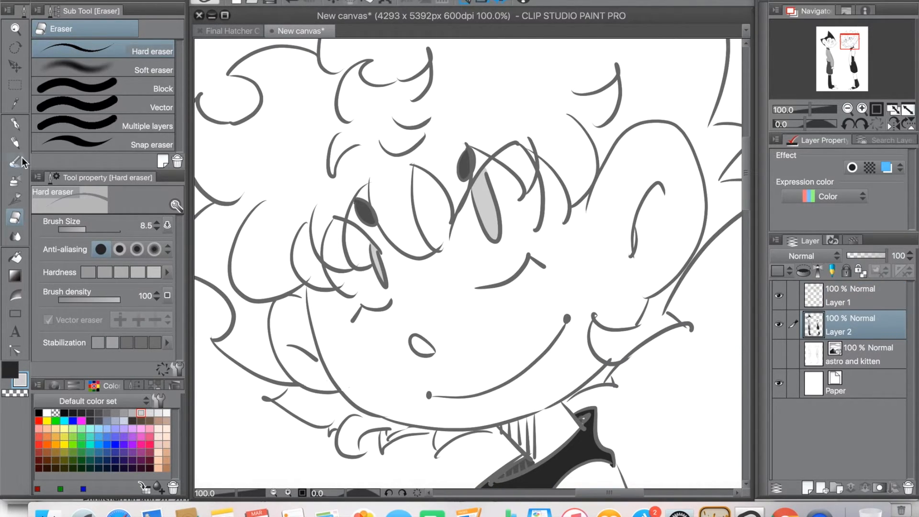
click(15, 125)
drag(590, 201, 680, 261)
drag(315, 349, 298, 378)
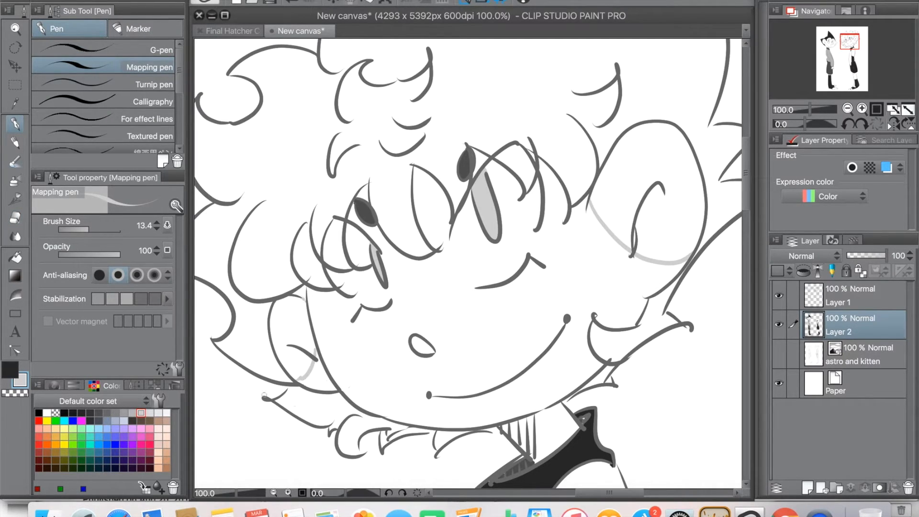
click(15, 258)
click(292, 337)
click(421, 342)
click(647, 188)
Step: Paint a small light grey blush oval on each of the right-hand character's cheeks with the Mapping pen
click(16, 123)
mouse_move(574, 263)
mouse_down()
mouse_move(566, 262)
mouse_move(573, 274)
mouse_up()
key(super+z)
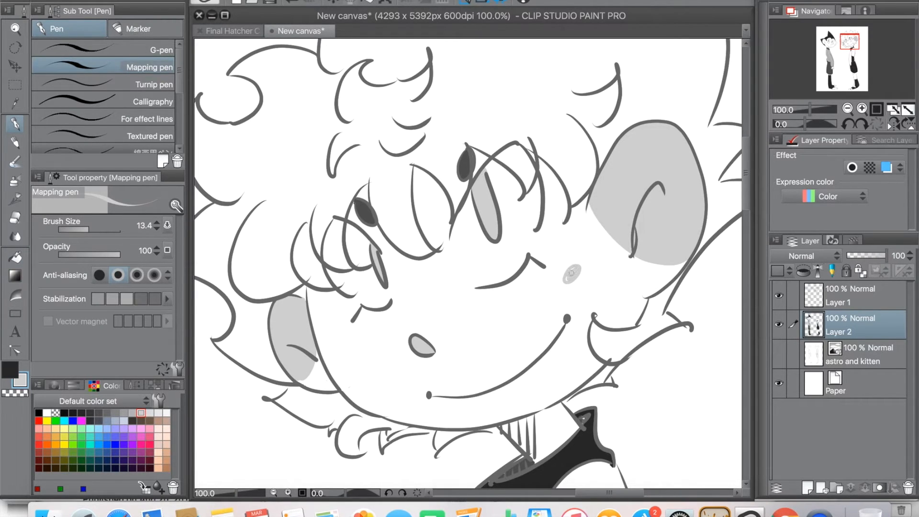
drag(349, 350, 352, 348)
Step: Fill the hatched shadow on the right-hand character's neck with light grey
drag(747, 199, 746, 237)
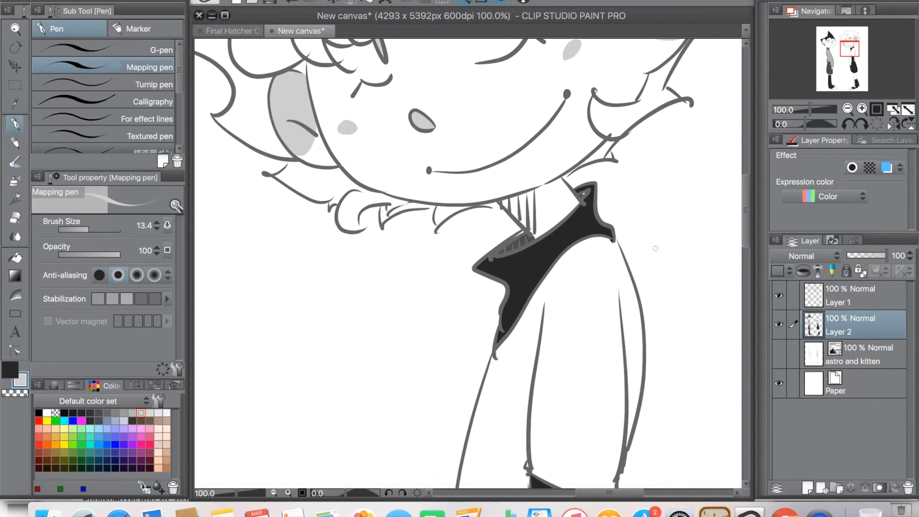
click(16, 257)
click(530, 203)
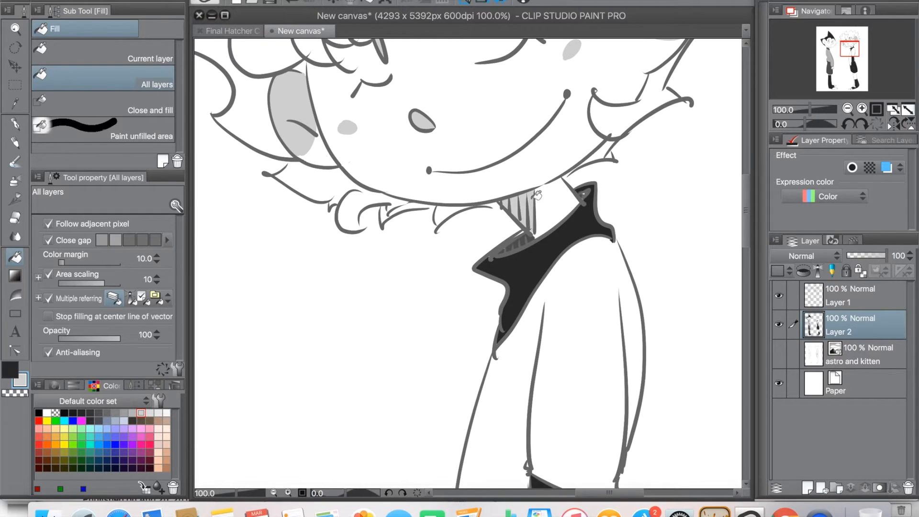
Step: Draw a light grey closing stroke at the curl beside the right-hand character's jaw and fill the hair tufts under the chin light grey
scroll(749, 208, up, 1)
scroll(749, 207, up, 5)
click(16, 125)
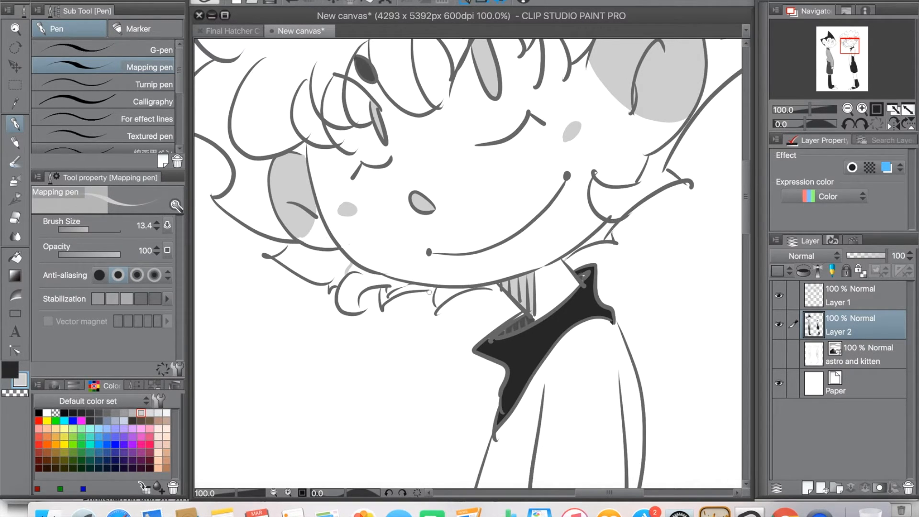
click(16, 259)
click(460, 289)
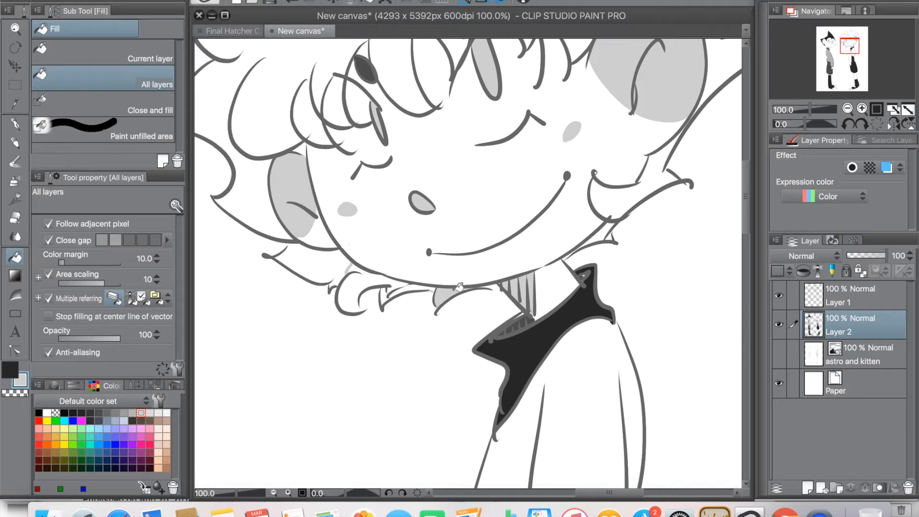
click(427, 282)
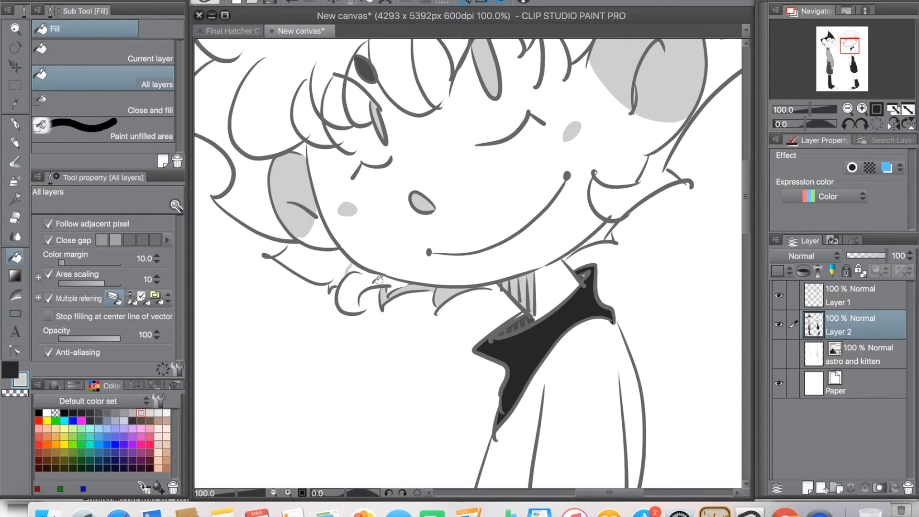
Step: Undo the leaking fill, close the gap at the curl below the jaw, and fill that curl and the tuft above the collar light grey
click(380, 277)
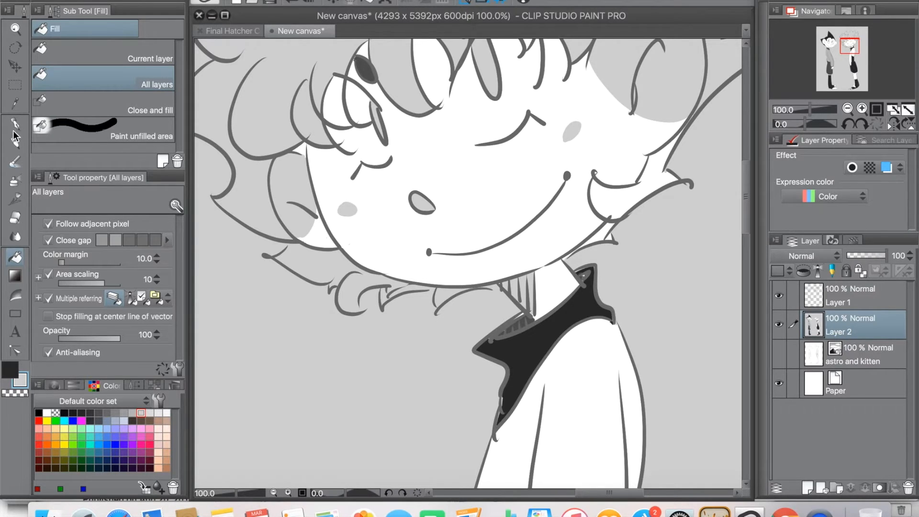
key(ctrl+z)
click(15, 123)
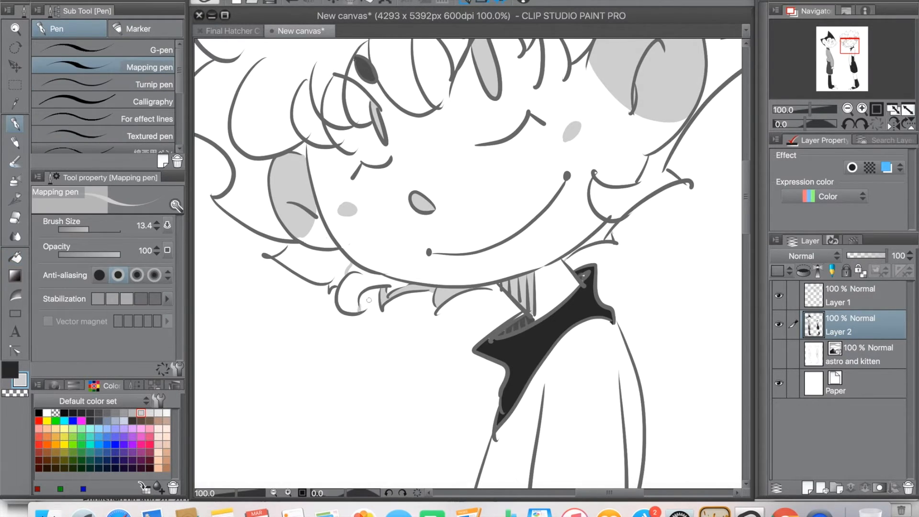
click(14, 257)
click(371, 297)
click(602, 226)
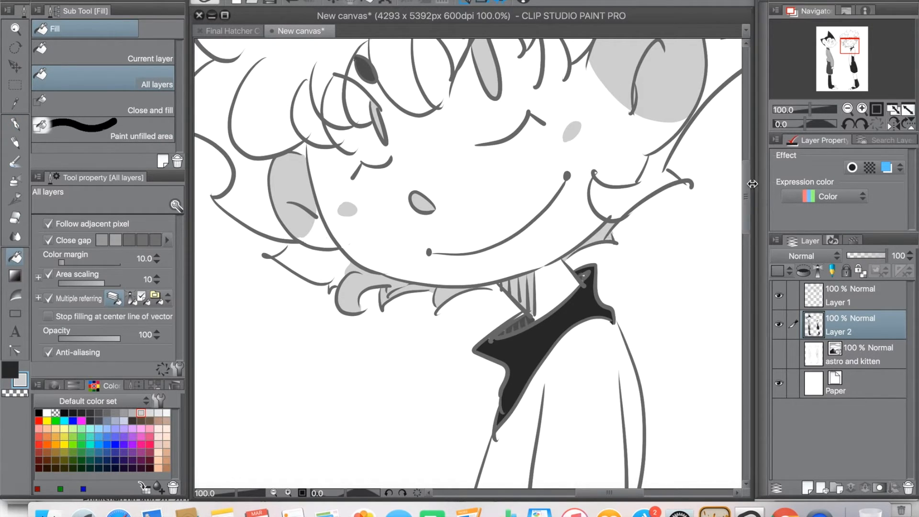
Step: Add light grey Mapping pen shading strokes along the curls and fringe of the right-hand character's hair
drag(745, 221, 728, 177)
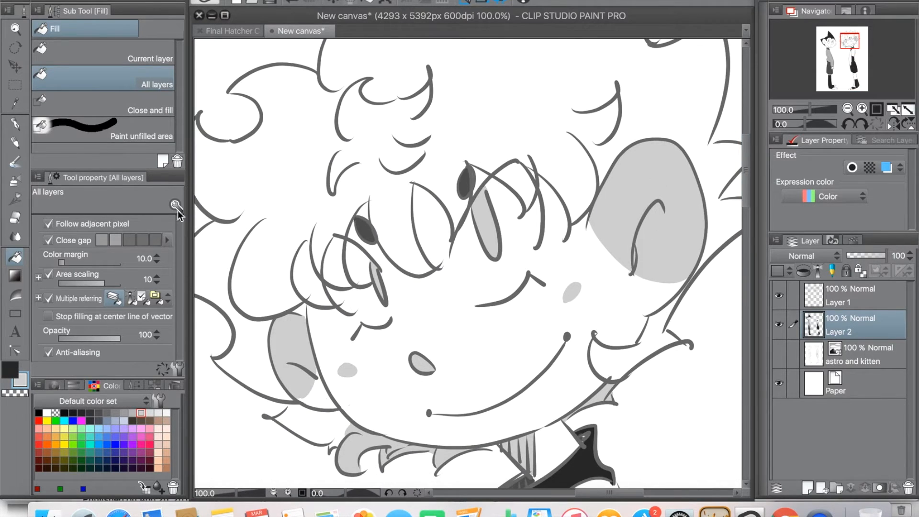
click(17, 127)
drag(309, 236, 312, 271)
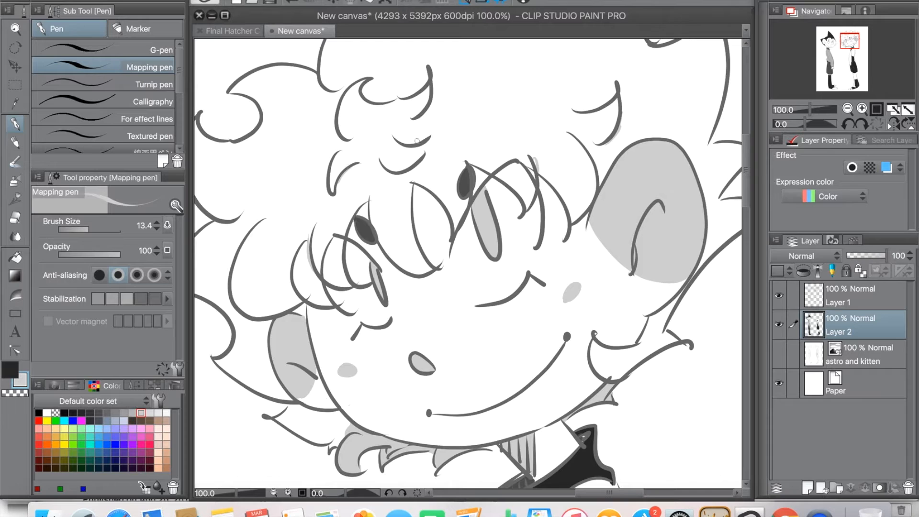
Step: Paint a small light grey shading oval on the shoulder of the right-hand character's sleeve
drag(748, 181, 747, 209)
scroll(696, 272, down, 5)
drag(590, 231, 582, 239)
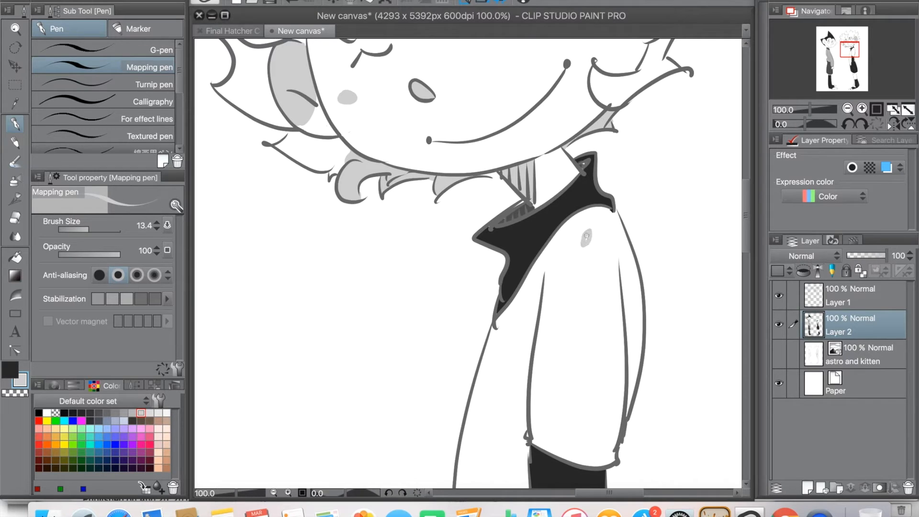
Step: Draw a light grey shadow edge across the right-hand character's leg below the shorts hem and fill the strip above it
drag(751, 192, 745, 347)
mouse_move(565, 182)
mouse_down()
mouse_move(617, 195)
mouse_move(666, 176)
mouse_up()
click(15, 258)
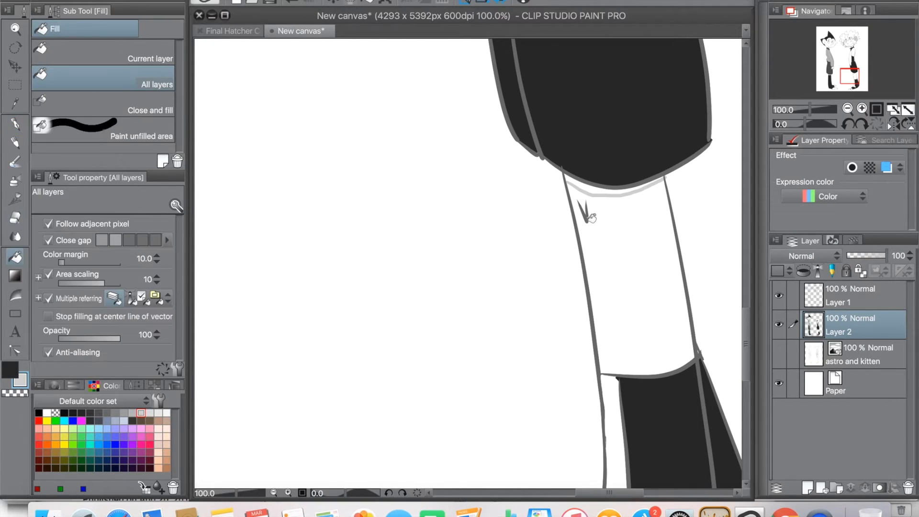
click(589, 187)
Step: Set the Mapping pen's brush size to 15 and cover the white specks in the left-hand character's collar fold with dark grey
drag(743, 304, 745, 143)
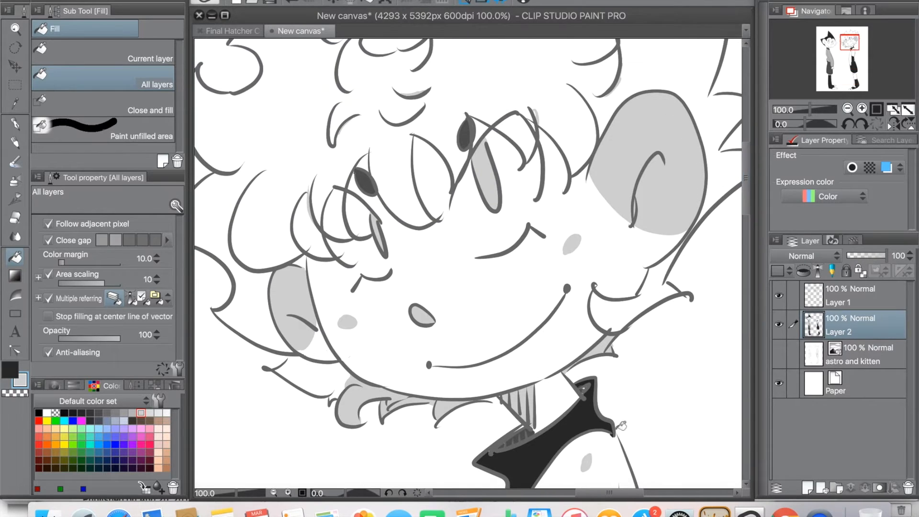
drag(642, 494, 637, 493)
drag(748, 207, 748, 230)
drag(606, 494, 535, 497)
drag(746, 201, 746, 228)
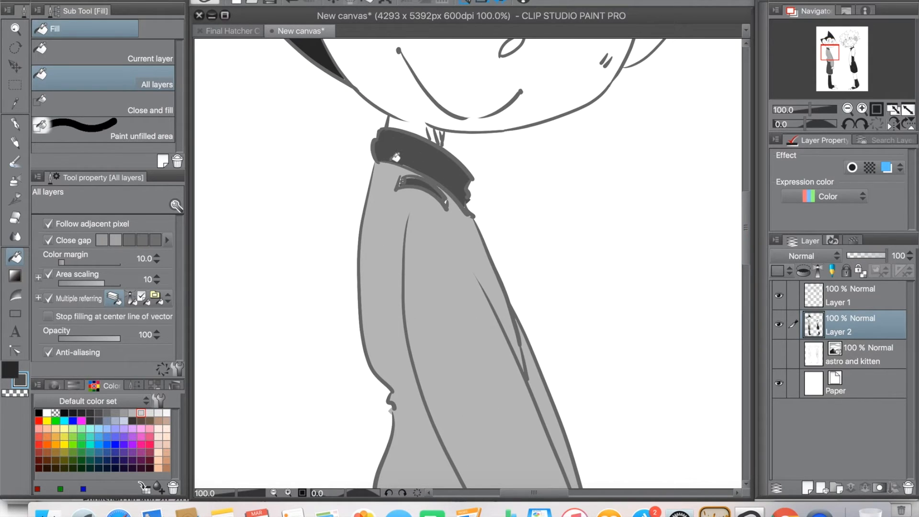
key(p)
drag(95, 229, 99, 229)
click(90, 230)
click(289, 492)
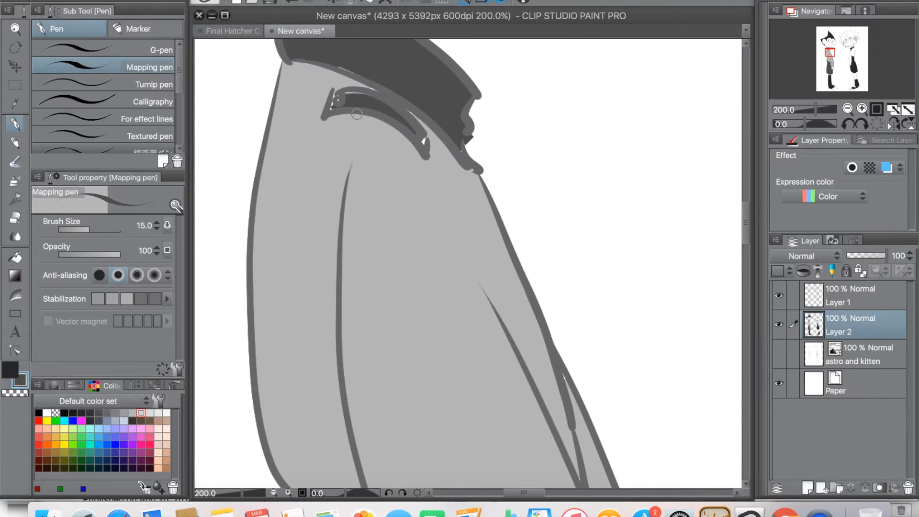
drag(334, 95, 363, 96)
Step: Touch up the small gaps at the left-hand character's jacket hem and sleeve edge with the matching grey tones
drag(745, 220, 745, 210)
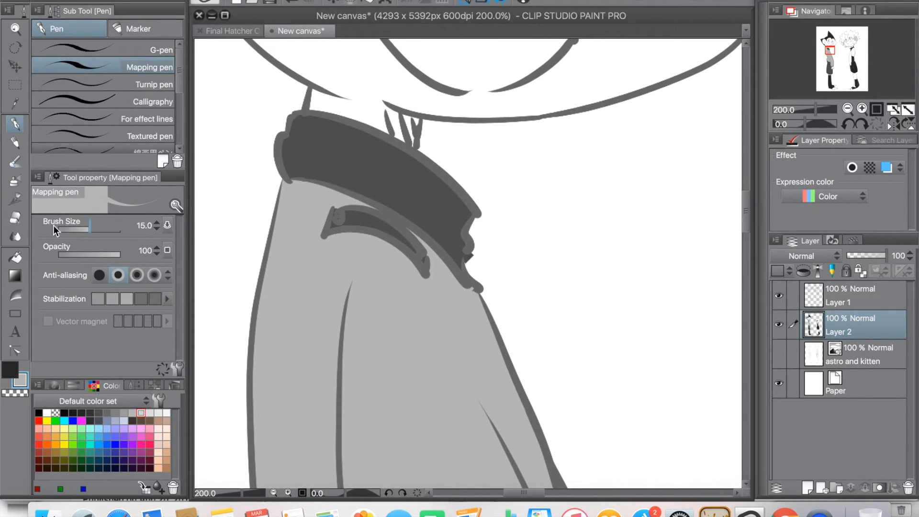
key(e)
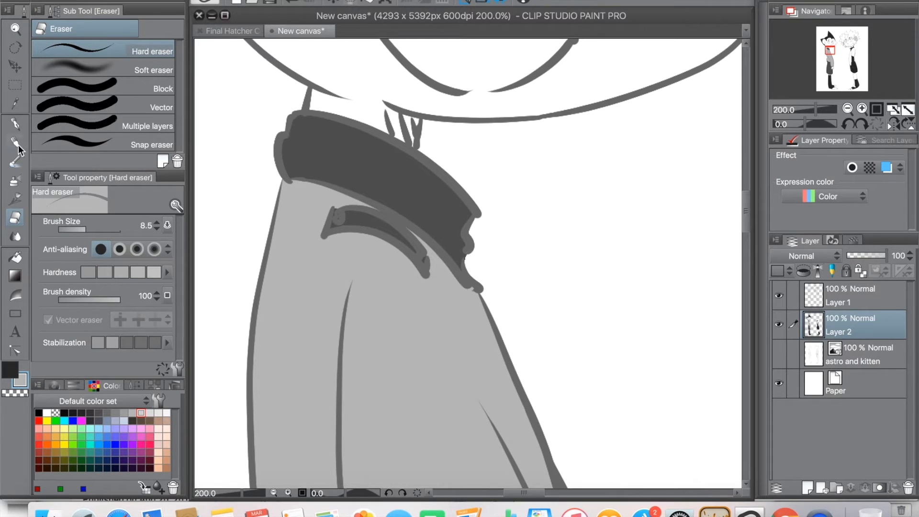
click(15, 124)
drag(745, 217, 748, 293)
mouse_move(515, 183)
mouse_down()
mouse_move(515, 228)
mouse_move(512, 185)
mouse_up()
key(x)
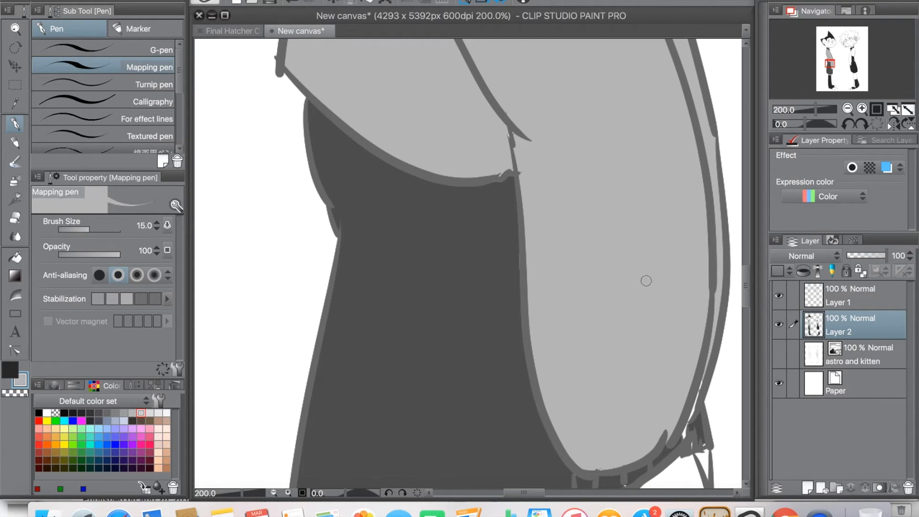
drag(695, 382, 695, 392)
key(x)
Step: Draw a light grey shadow edge below the left-hand character's shorts hem and fill the strip above it
scroll(742, 340, down, 5)
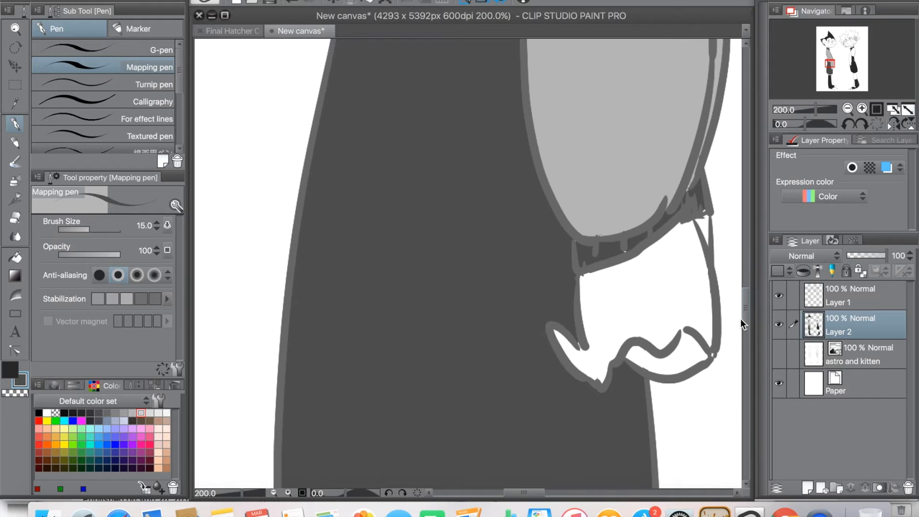
scroll(741, 321, down, 10)
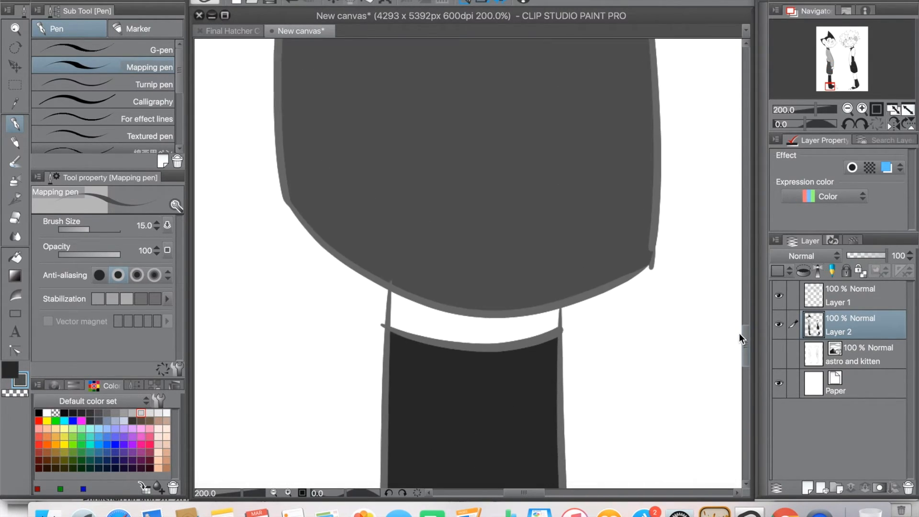
click(144, 412)
mouse_move(390, 288)
mouse_down()
mouse_move(464, 309)
mouse_move(558, 298)
mouse_up()
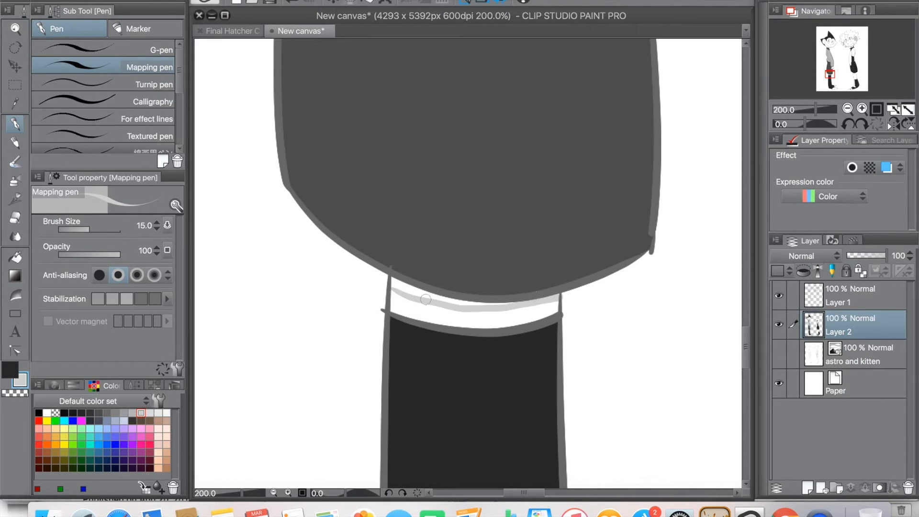
click(15, 258)
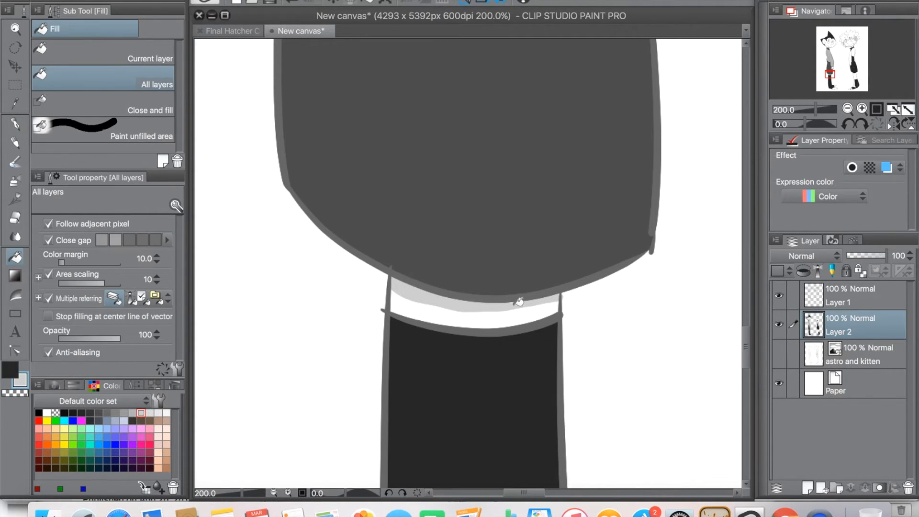
click(15, 125)
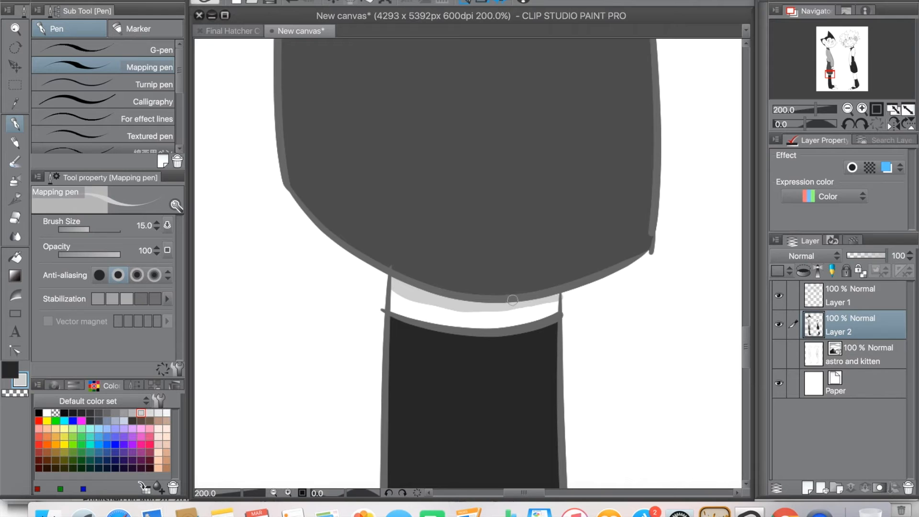
Step: Touch up the edges of the left-hand character's hand and shade the hatched neck shadow light grey
mouse_move(747, 341)
mouse_down()
mouse_move(751, 251)
mouse_move(755, 301)
mouse_up()
drag(598, 395, 603, 398)
drag(714, 361, 710, 365)
drag(751, 300, 745, 179)
mouse_move(387, 392)
mouse_down()
mouse_move(397, 411)
mouse_move(411, 403)
mouse_up()
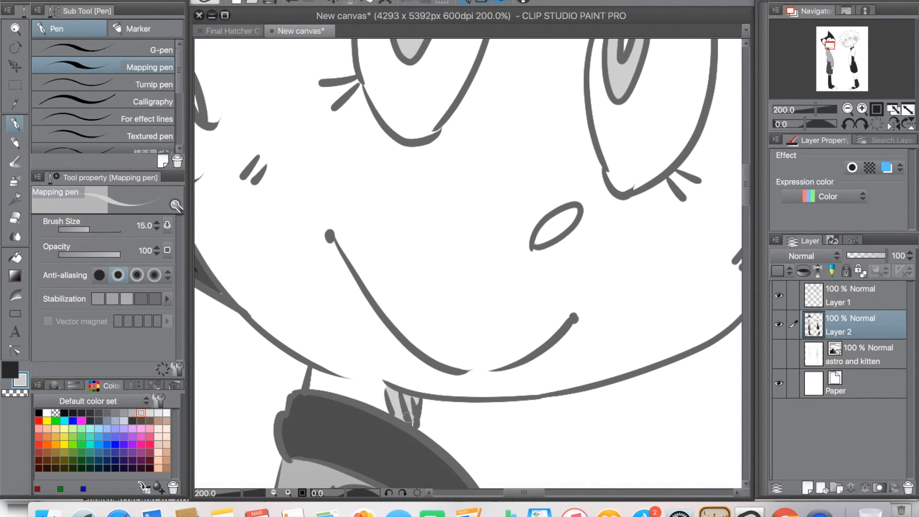
Step: Paint light grey blush ovals over the hatch marks on both of the left-hand character's cheeks
drag(534, 492, 547, 492)
mouse_move(579, 237)
mouse_down()
mouse_move(588, 236)
mouse_move(557, 261)
mouse_move(586, 255)
mouse_move(590, 243)
mouse_up()
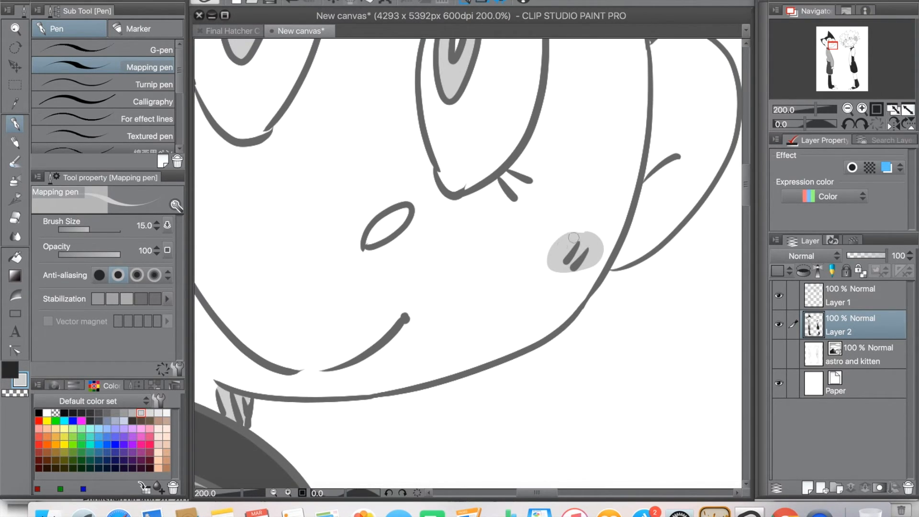
drag(552, 492, 521, 492)
mouse_move(304, 188)
mouse_down()
mouse_move(292, 152)
mouse_move(312, 137)
mouse_move(294, 161)
mouse_move(334, 159)
mouse_move(306, 164)
mouse_up()
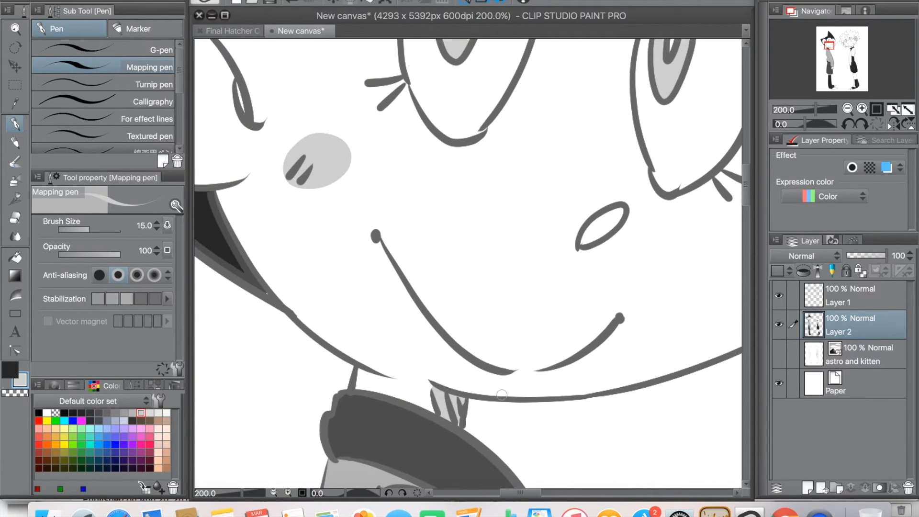
Step: Draw a curved light grey boundary across the left-hand character's larger ear and fill the area above it light grey
drag(514, 494, 496, 493)
drag(745, 202, 745, 182)
mouse_move(544, 190)
mouse_down()
mouse_move(544, 204)
mouse_move(397, 323)
mouse_up()
key(g)
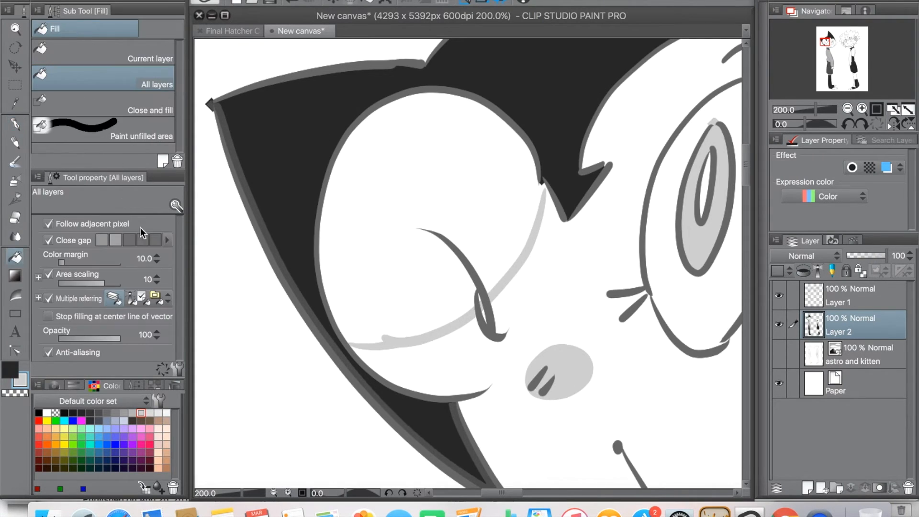
click(455, 186)
Step: Fill and paint over the gaps in the black hair bordering the larger ear with the hair's near-black tone
click(317, 218)
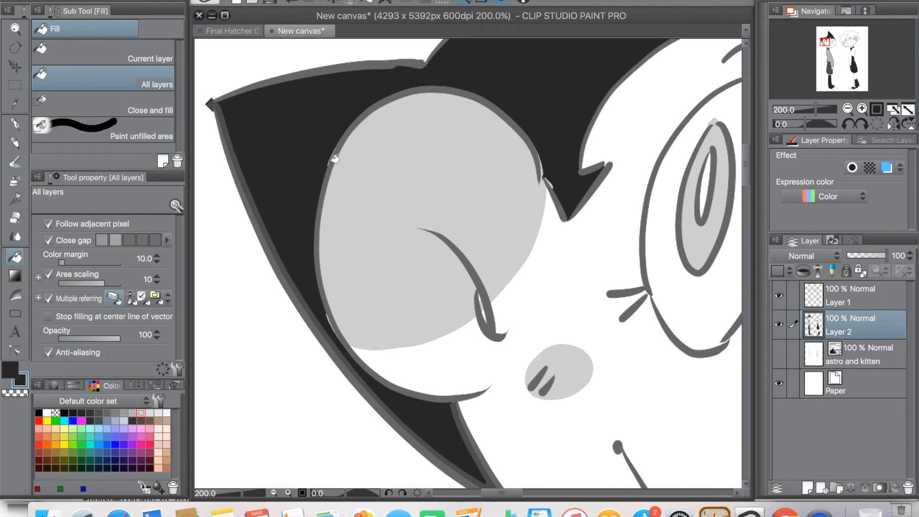
click(335, 159)
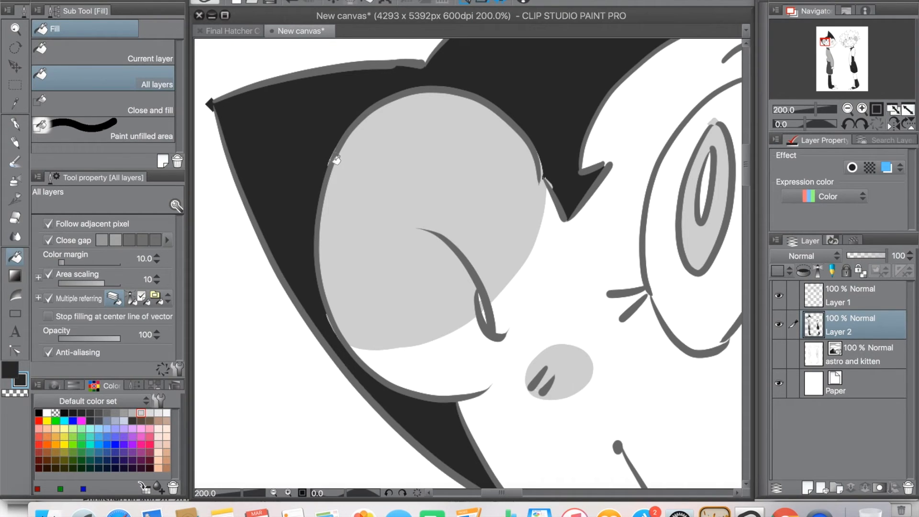
click(16, 126)
drag(322, 314, 331, 322)
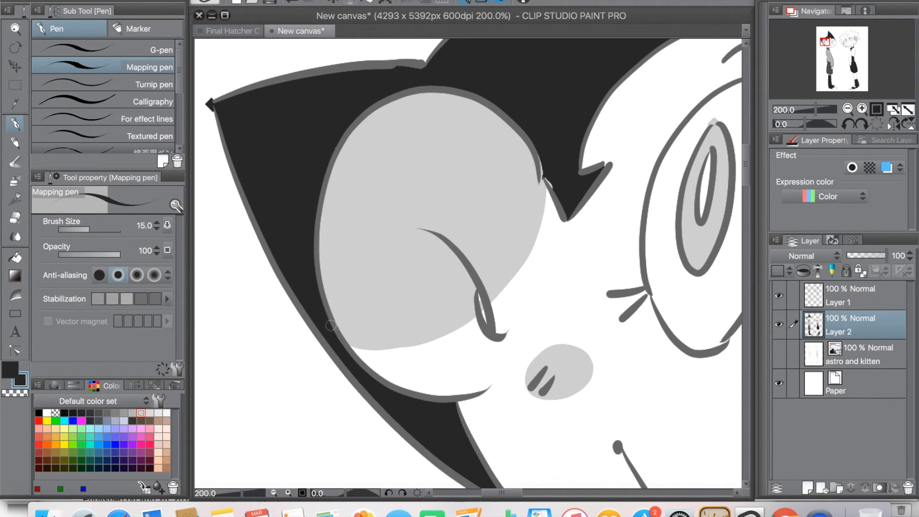
drag(544, 150, 547, 175)
Step: Draw a light grey boundary across the lower part of the left-hand character's smaller ear and fill the area above it
alt+click(407, 263)
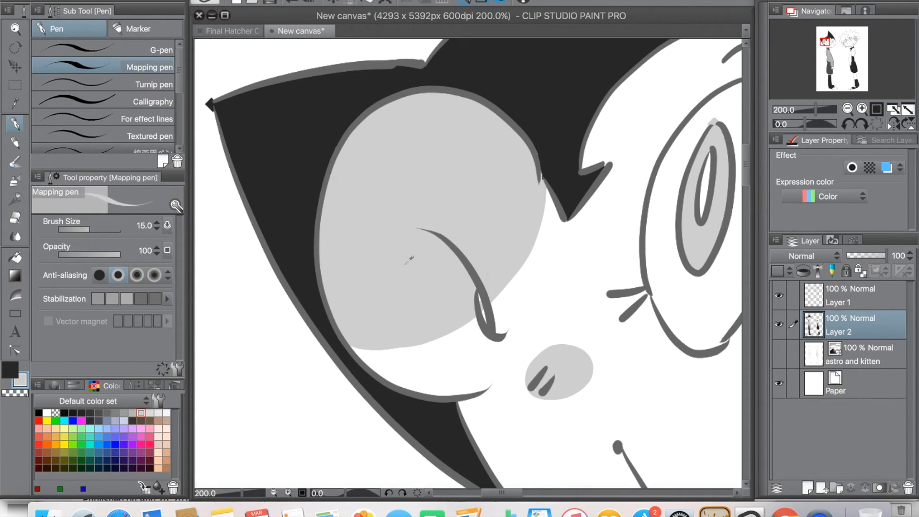
scroll(478, 303, right, 10)
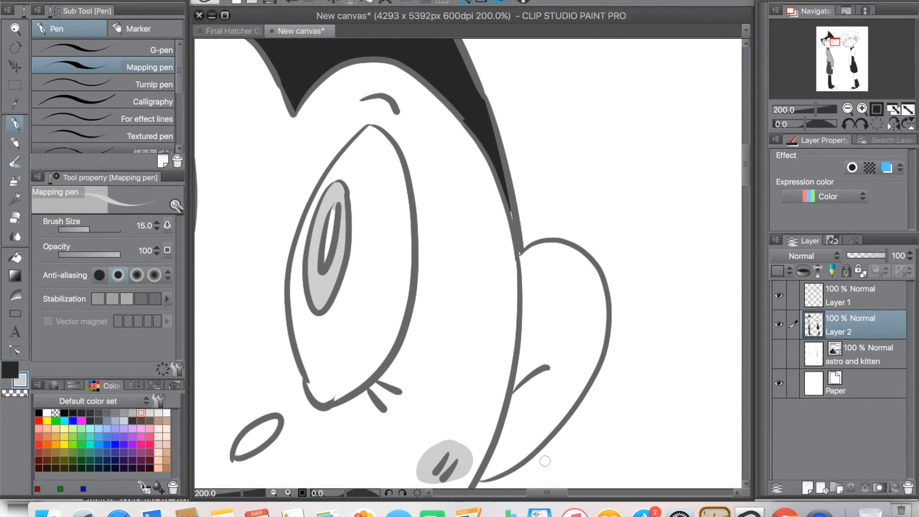
drag(501, 431, 534, 450)
key(g)
click(596, 322)
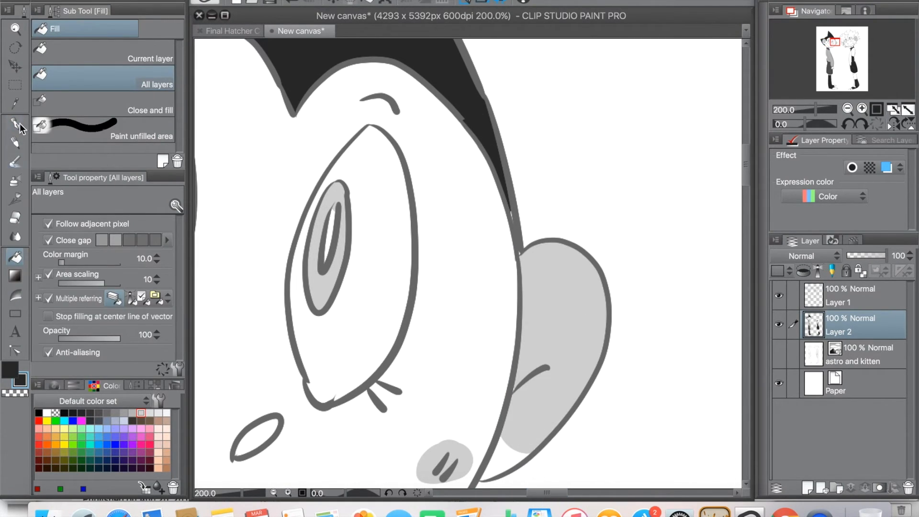
Step: Fill the left-hand character's oval nose with light grey
key(p)
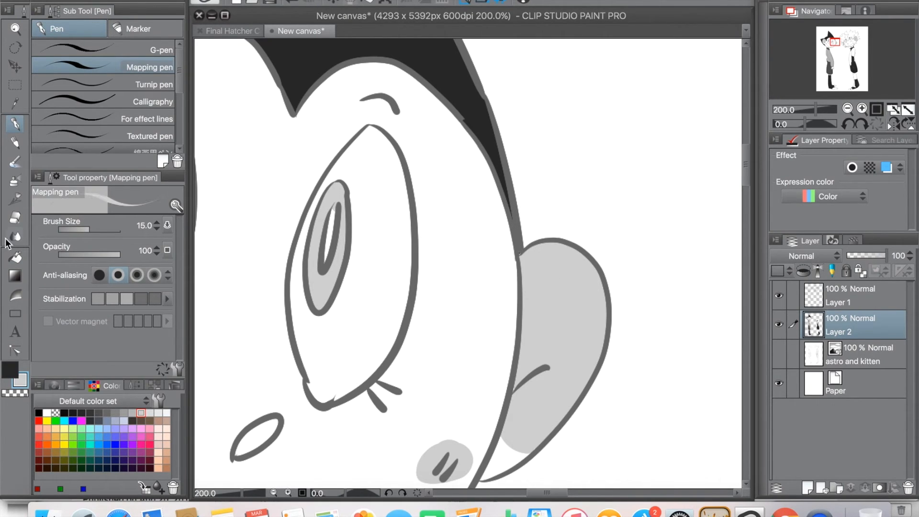
key(g)
drag(541, 492, 520, 491)
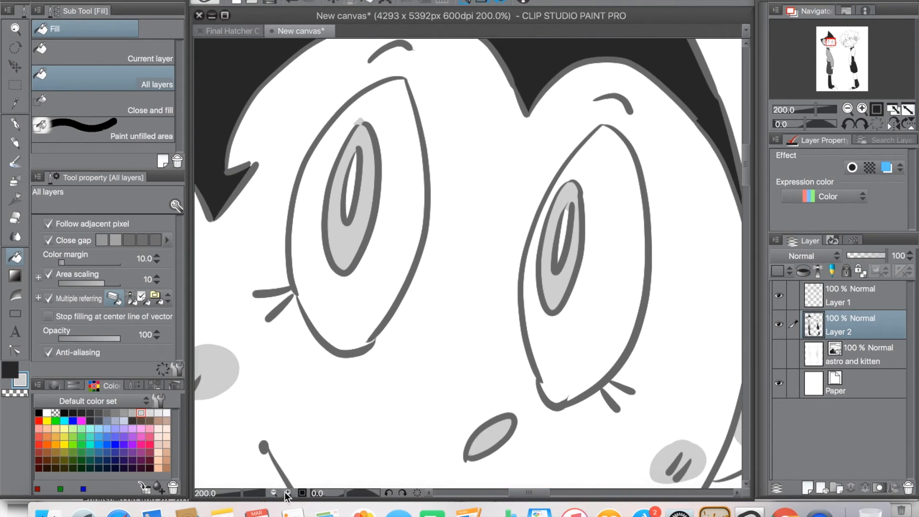
click(274, 493)
click(158, 412)
key(p)
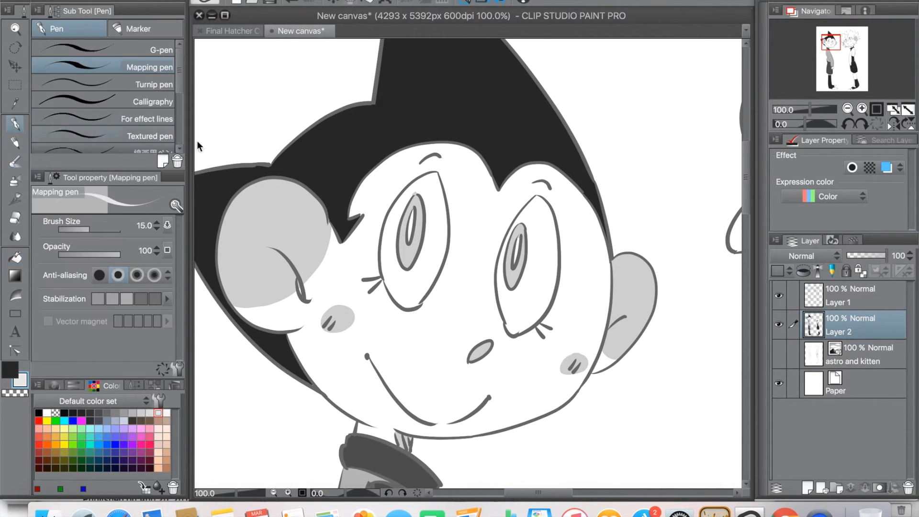
key(super+z)
mouse_move(318, 142)
mouse_down()
mouse_move(309, 150)
mouse_move(313, 142)
mouse_up()
key(super+z)
Step: Erase the black overflow outside the heel of the left-hand character's boot on Layer 2 with the Hard eraser
drag(747, 201, 751, 373)
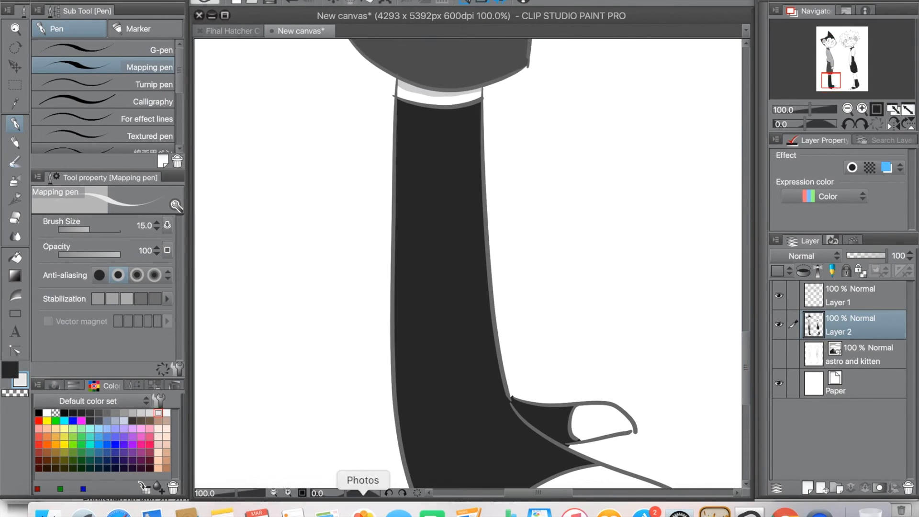
click(274, 492)
click(274, 493)
drag(517, 492, 553, 489)
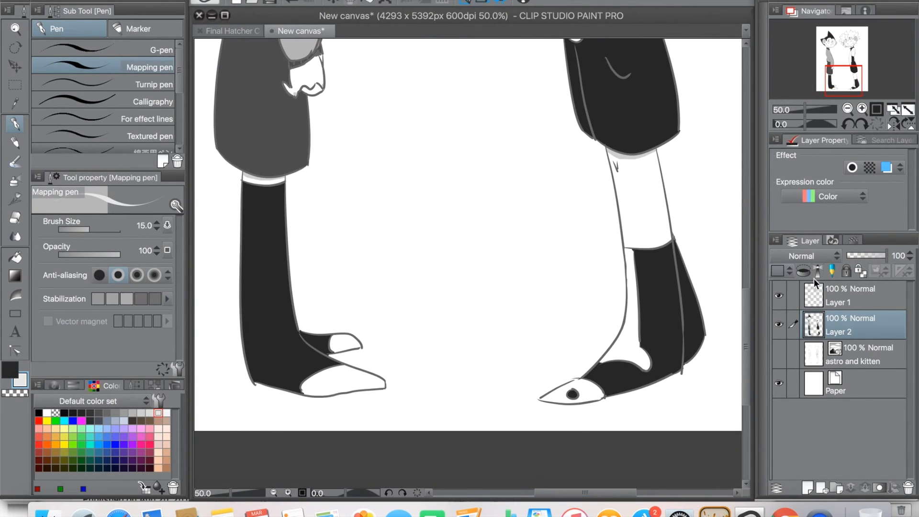
click(816, 292)
key(e)
click(288, 492)
click(288, 493)
click(288, 493)
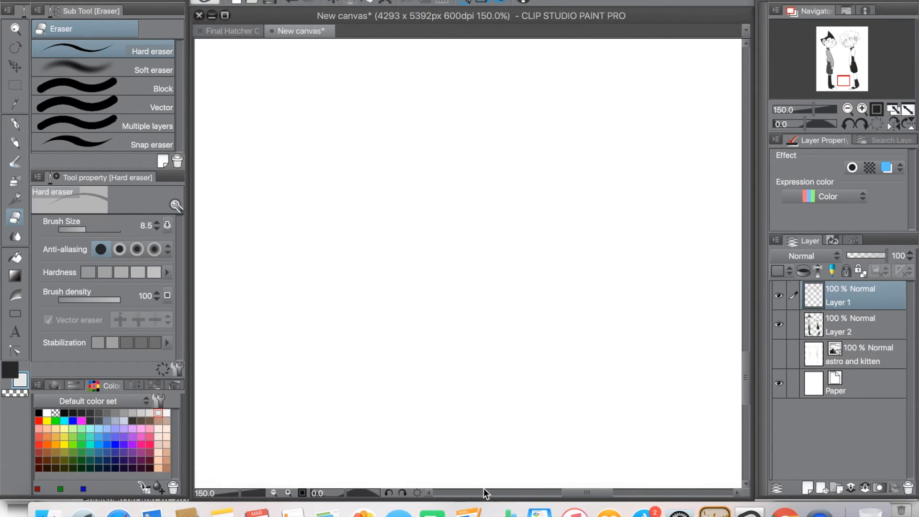
drag(596, 490, 537, 493)
scroll(445, 422, down, 5)
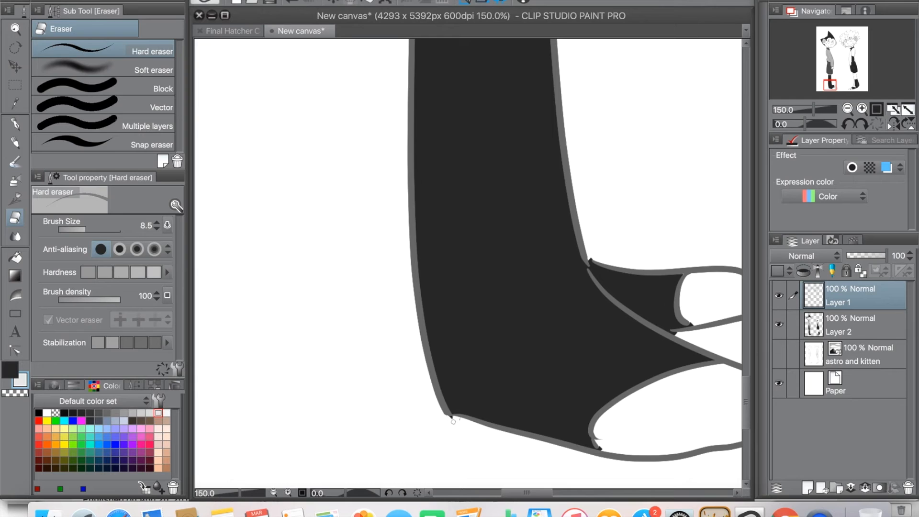
click(825, 327)
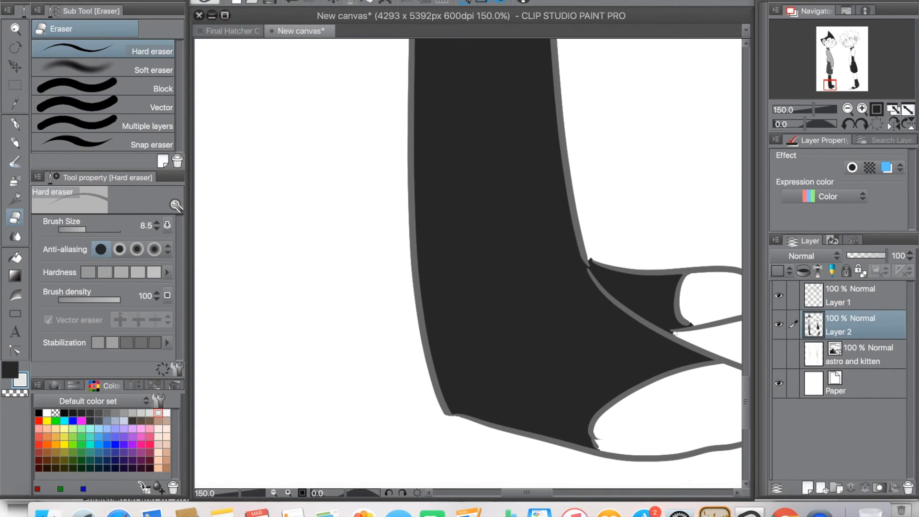
Step: Examine the right-hand character's boot, torso and face up close for remaining gaps and overflow
drag(527, 493, 631, 493)
click(826, 297)
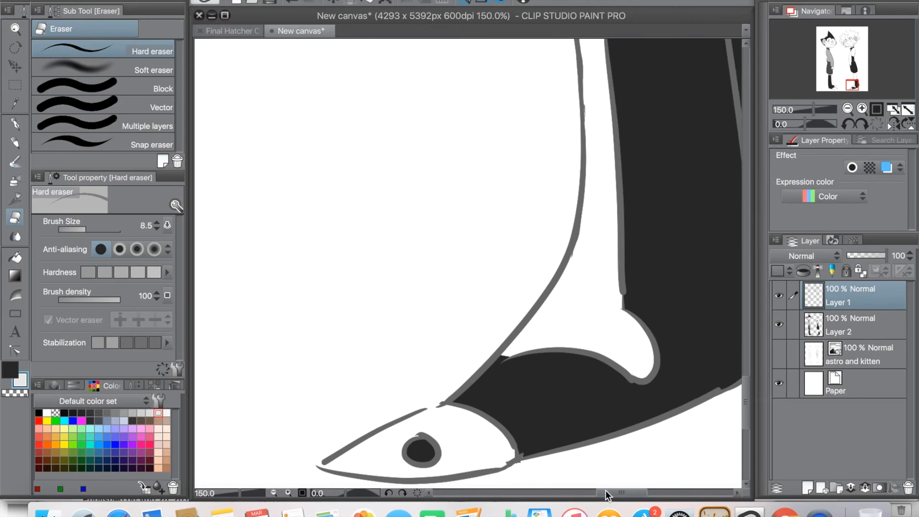
drag(605, 493, 618, 493)
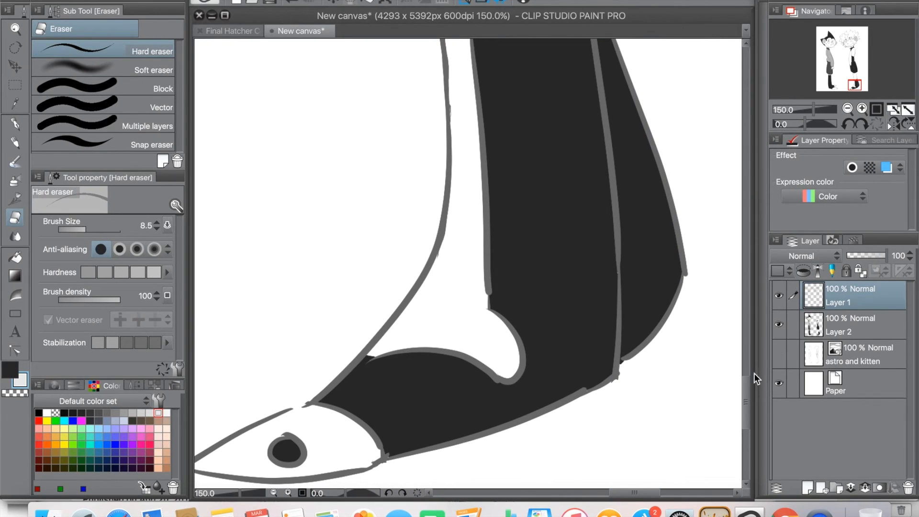
key(p)
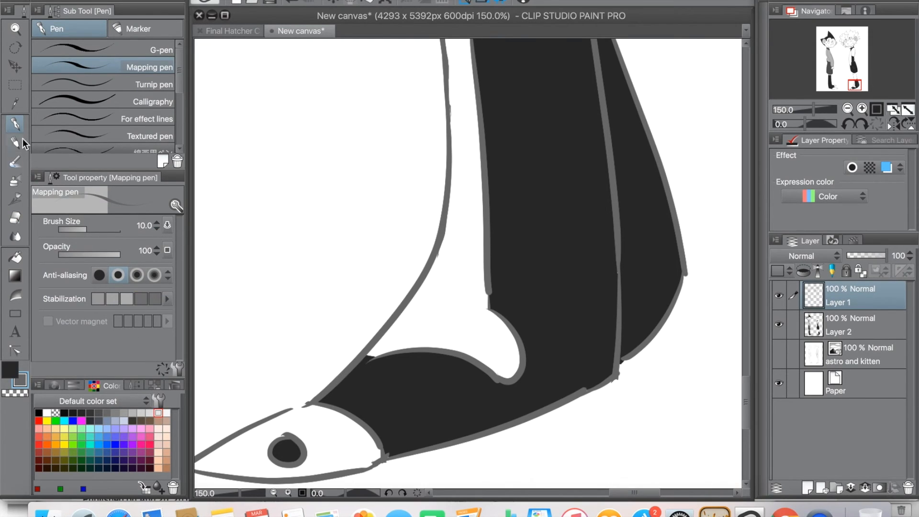
mouse_move(748, 383)
mouse_down()
mouse_move(755, 180)
mouse_move(756, 211)
mouse_up()
key(e)
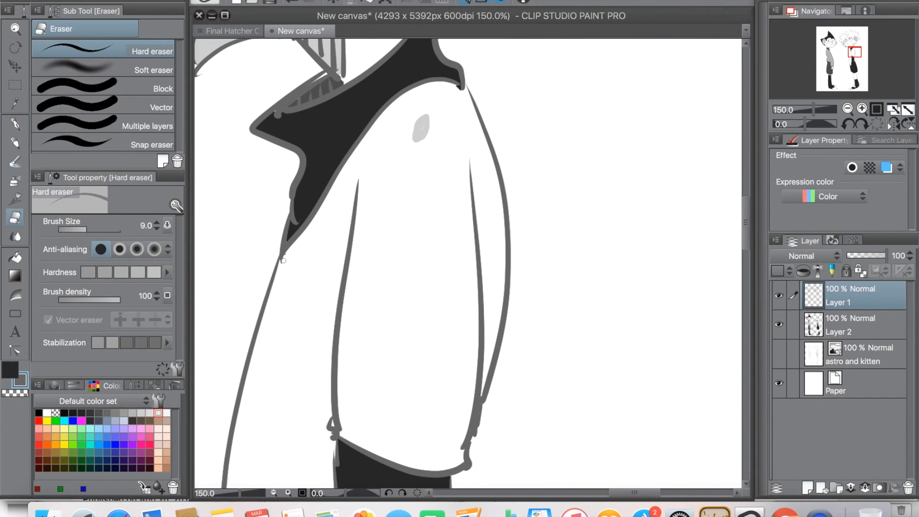
click(858, 329)
drag(755, 244, 743, 191)
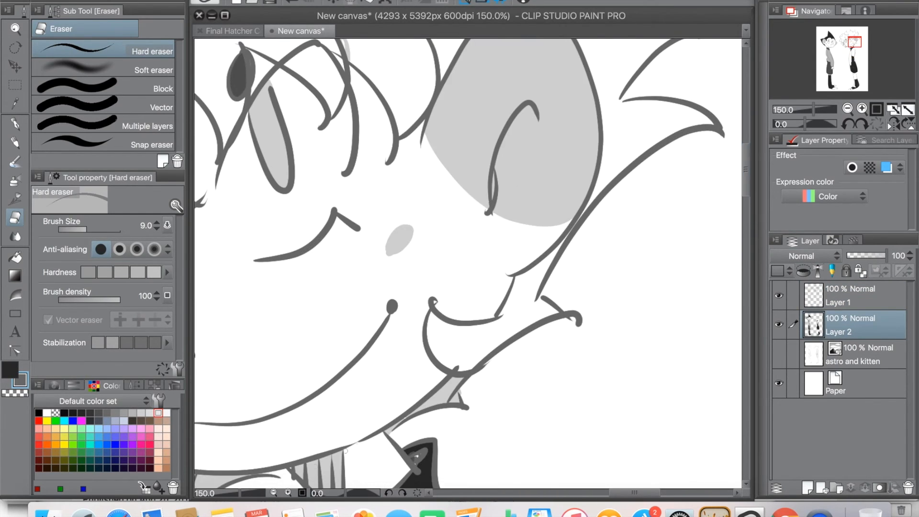
Step: Check the overall colouring and composition of both full figures at reduced magnification
click(273, 493)
click(274, 493)
drag(599, 497, 553, 493)
click(273, 493)
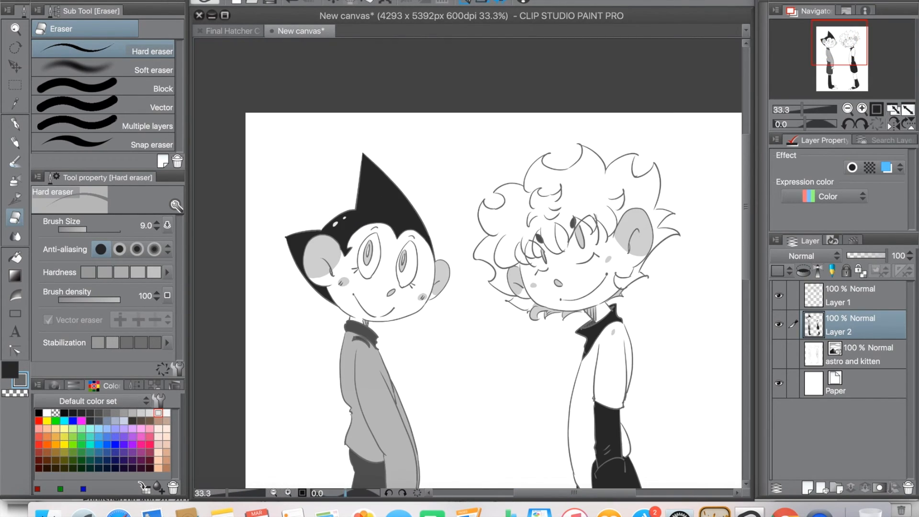
drag(747, 230, 746, 311)
click(273, 494)
click(274, 493)
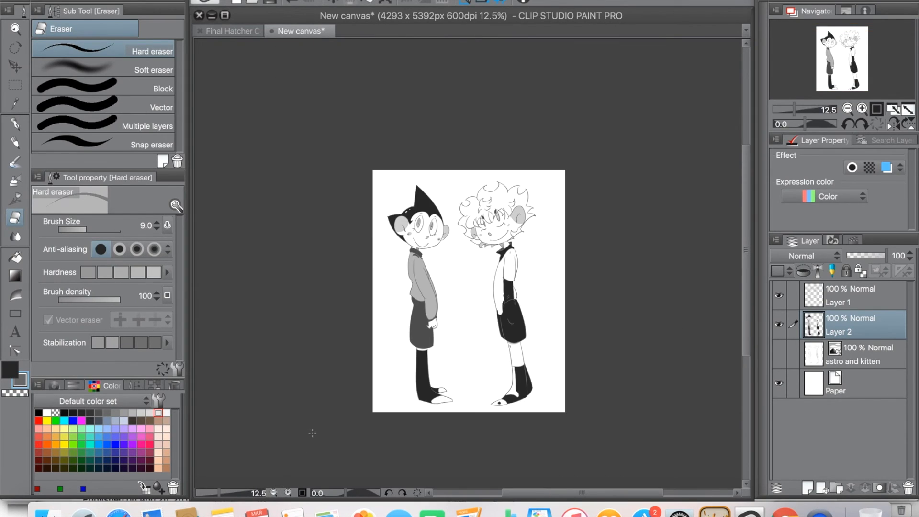
click(288, 494)
mouse_move(746, 282)
mouse_down()
mouse_move(745, 309)
mouse_move(742, 286)
mouse_up()
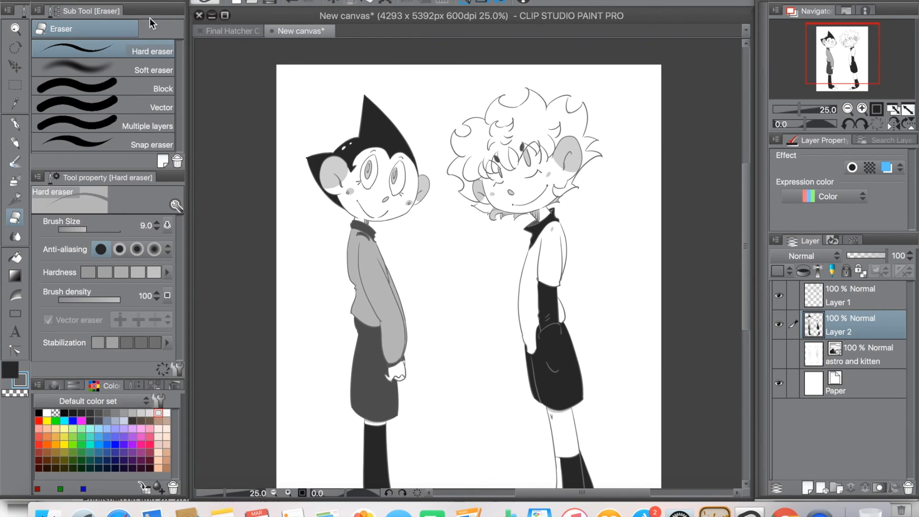
click(274, 492)
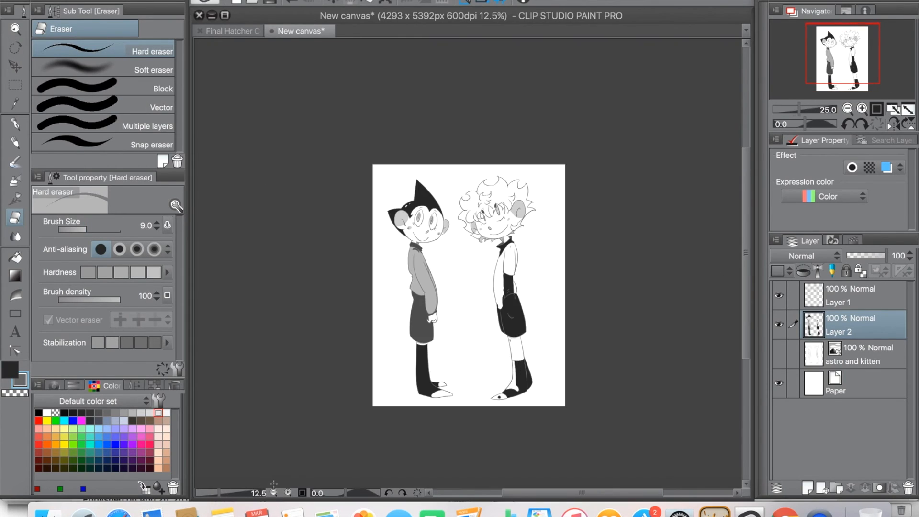
Step: Crop the canvas to a rectangular selection of about 3932 x 5179 px enclosing both characters
click(16, 85)
drag(378, 168, 555, 402)
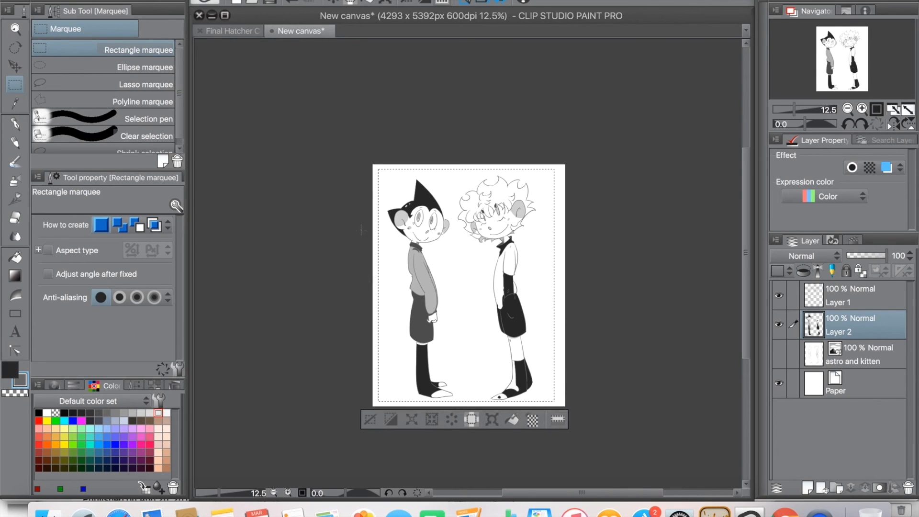
click(185, 1)
click(223, 261)
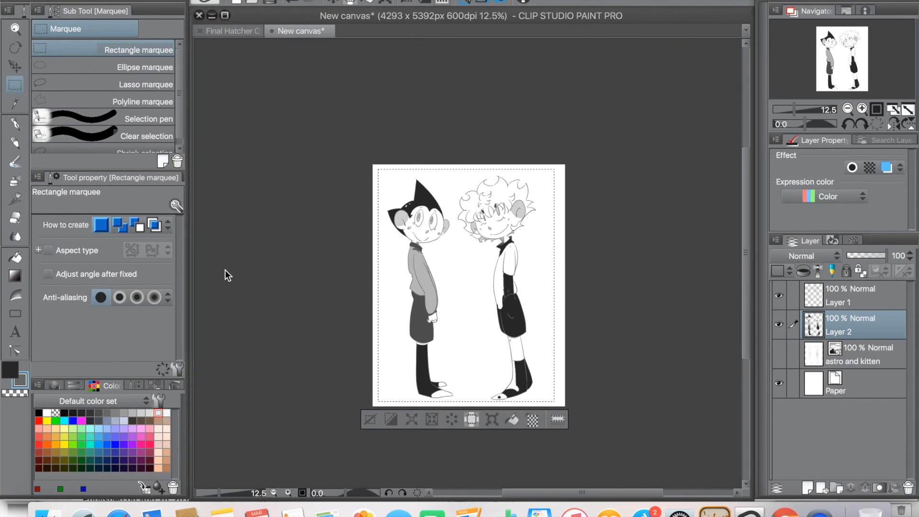
click(372, 397)
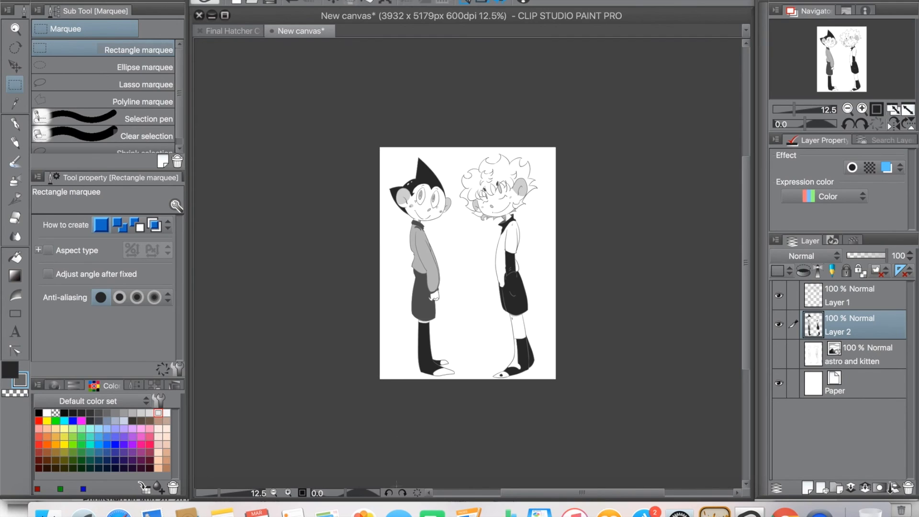
Step: Switch to the Mapping pen to work on the right-hand character's lower leg and boot
click(287, 492)
drag(746, 297, 745, 316)
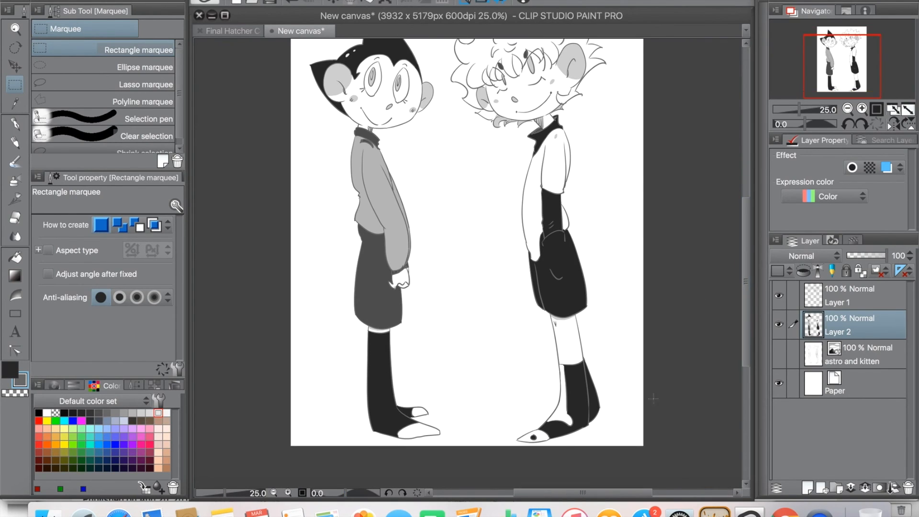
drag(546, 493, 577, 486)
click(288, 493)
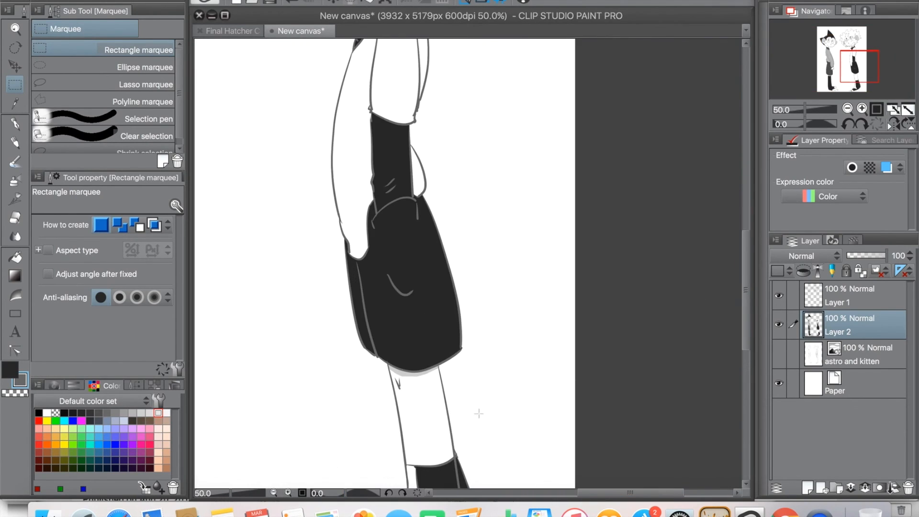
drag(745, 290, 746, 342)
click(22, 131)
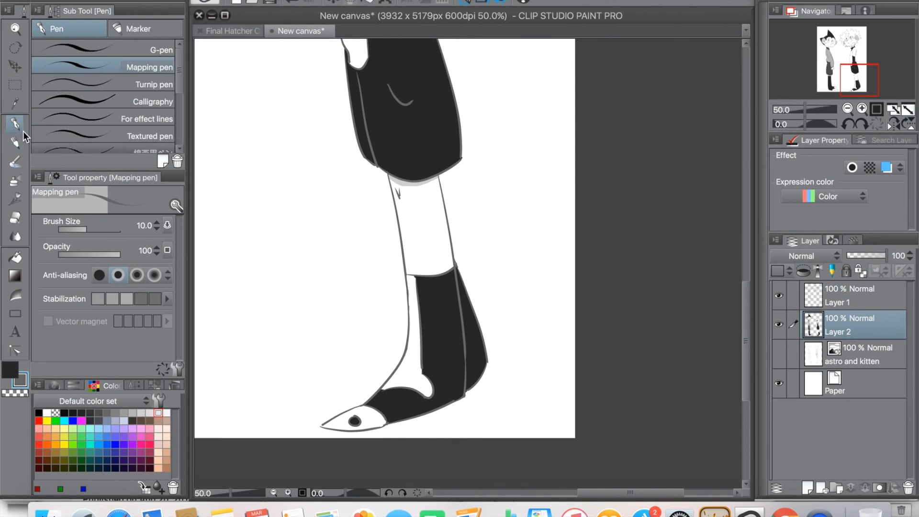